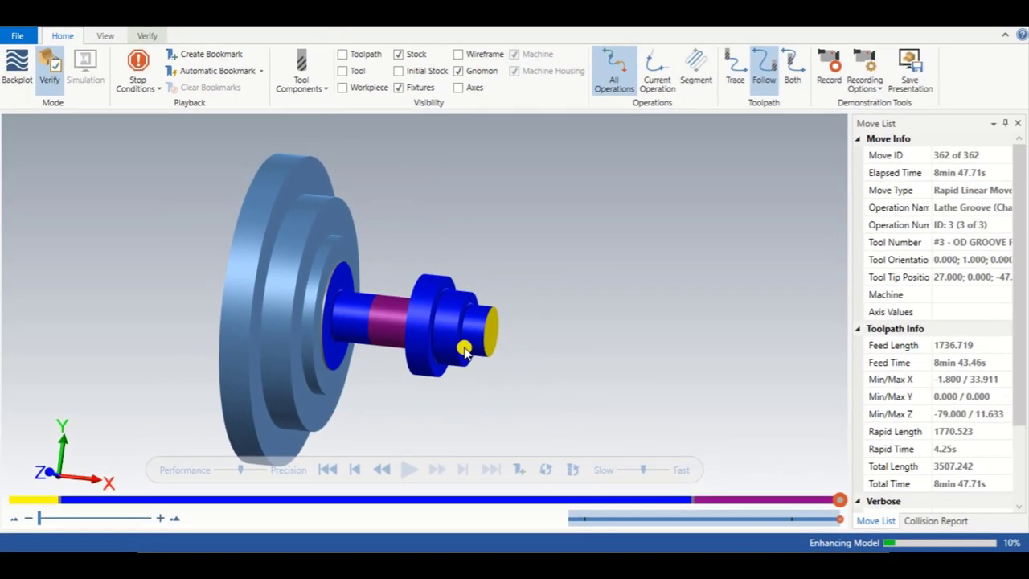
# Rotate the finished simulated shaft in Verify for a closer look, then bring up the window switcher
pyautogui.moveTo(465, 348)
pyautogui.mouseDown(button='middle')
pyautogui.moveTo(459, 338)
pyautogui.moveTo(443, 348)
pyautogui.moveTo(478, 337)
pyautogui.moveTo(515, 352)
pyautogui.moveTo(564, 334)
pyautogui.moveTo(556, 346)
pyautogui.moveTo(530, 340)
pyautogui.moveTo(549, 336)
pyautogui.moveTo(542, 326)
pyautogui.moveTo(529, 343)
pyautogui.moveTo(562, 340)
pyautogui.mouseUp(button='middle')
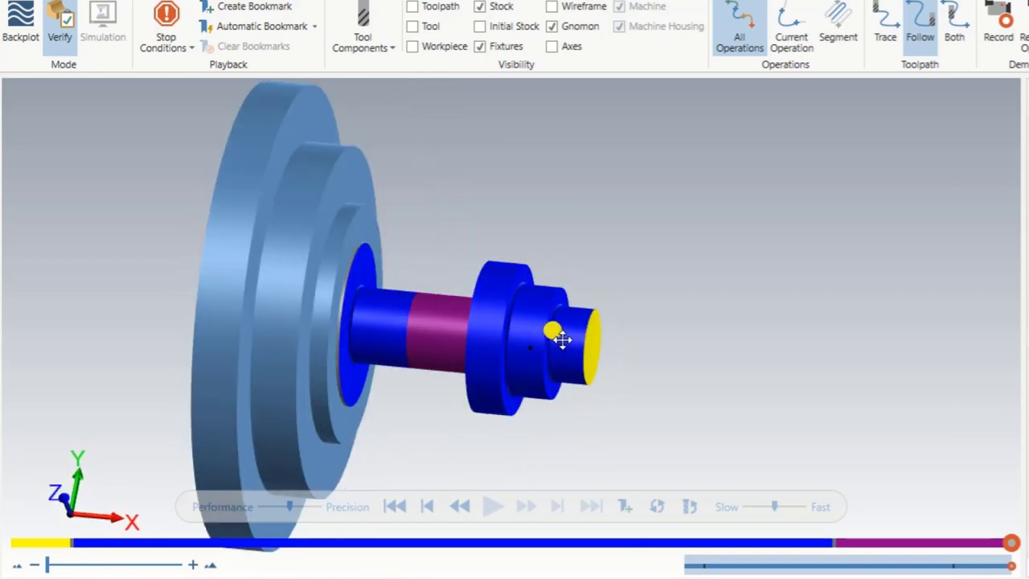
pyautogui.hotkey('alt', 'Tab')
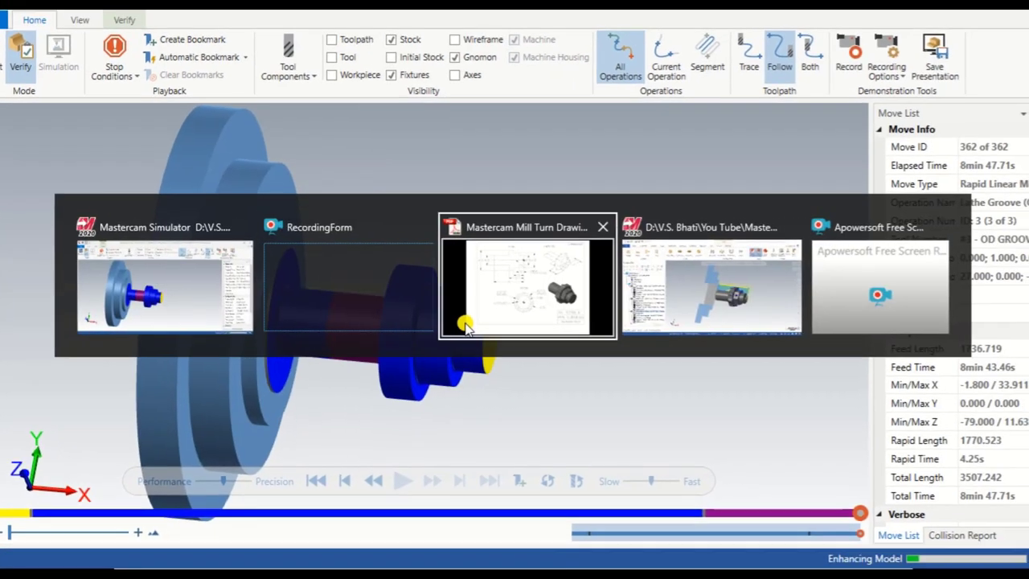
# Review the Tutorial #1 shaft drawing's diameters and lengths in the PDF viewer, then switch back toward Mastercam
pyautogui.click(465, 326)
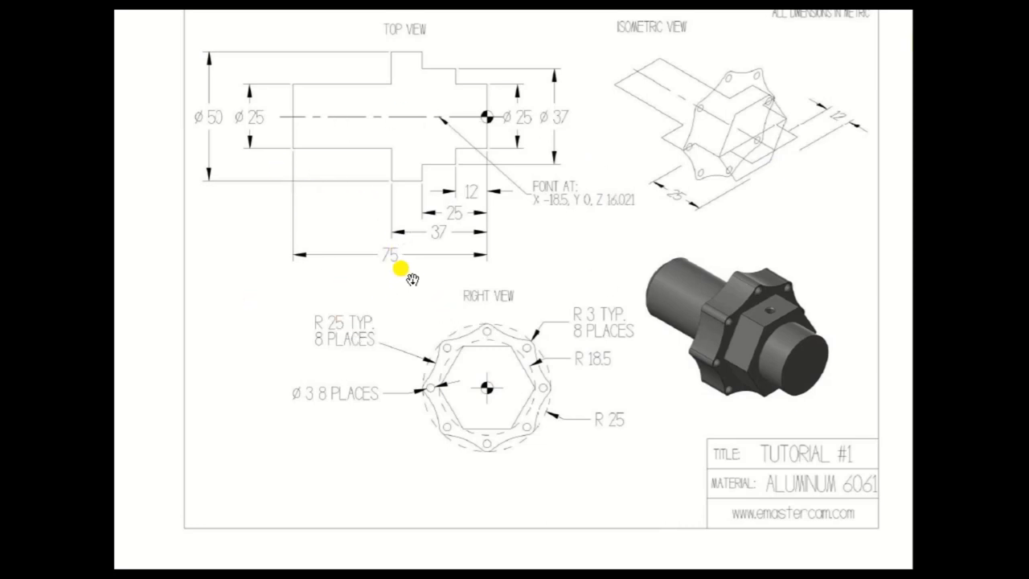
pyautogui.hotkey('alt', 'Tab')
pyautogui.hotkey('alt', 'Tab')
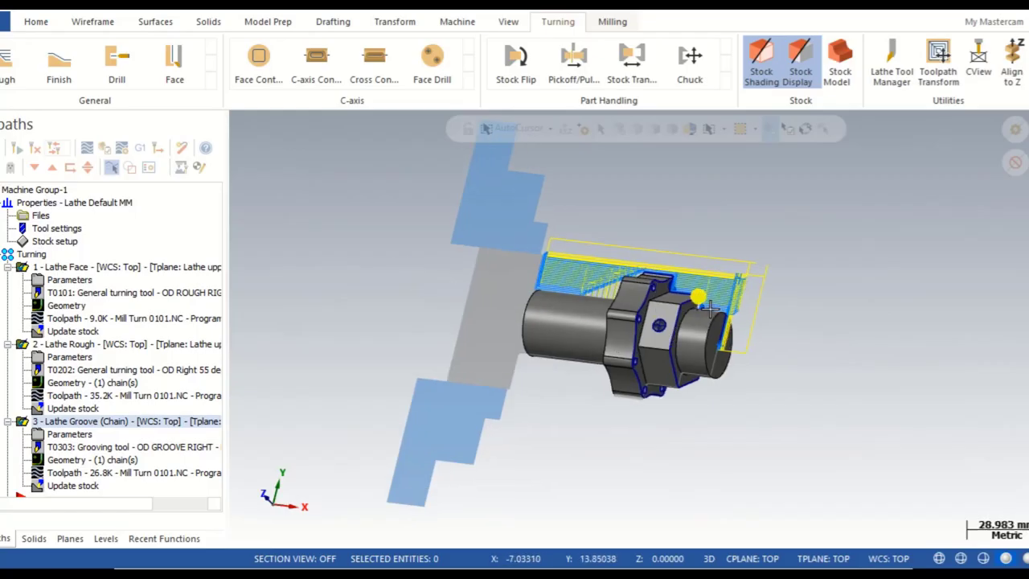
# Orbit the part to an angled view, then set the graphics view to Top
pyautogui.moveTo(446, 285)
pyautogui.mouseDown(button='middle')
pyautogui.moveTo(639, 338)
pyautogui.moveTo(662, 368)
pyautogui.moveTo(641, 354)
pyautogui.mouseUp(button='middle')
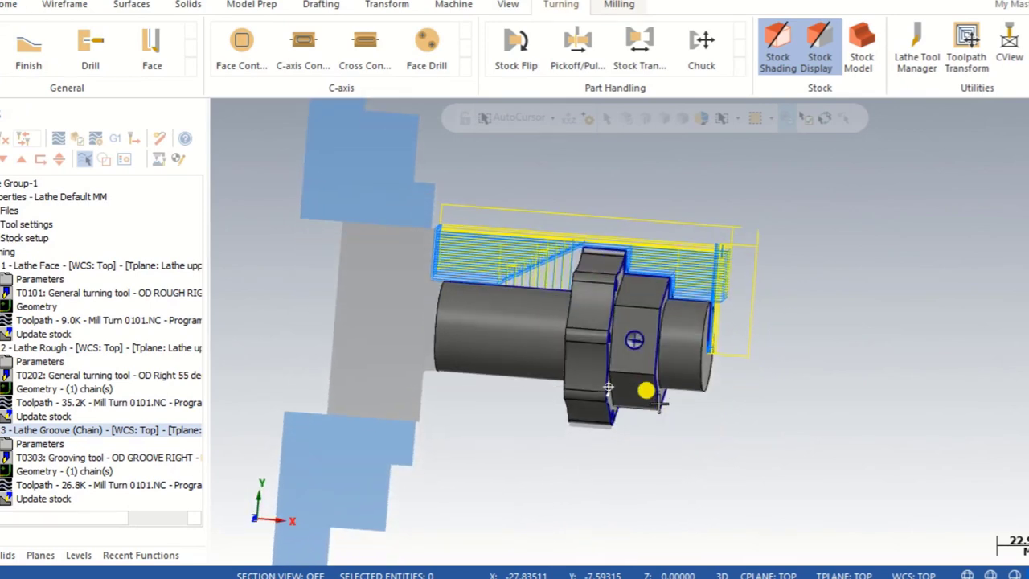
pyautogui.scroll(2, 639, 348)
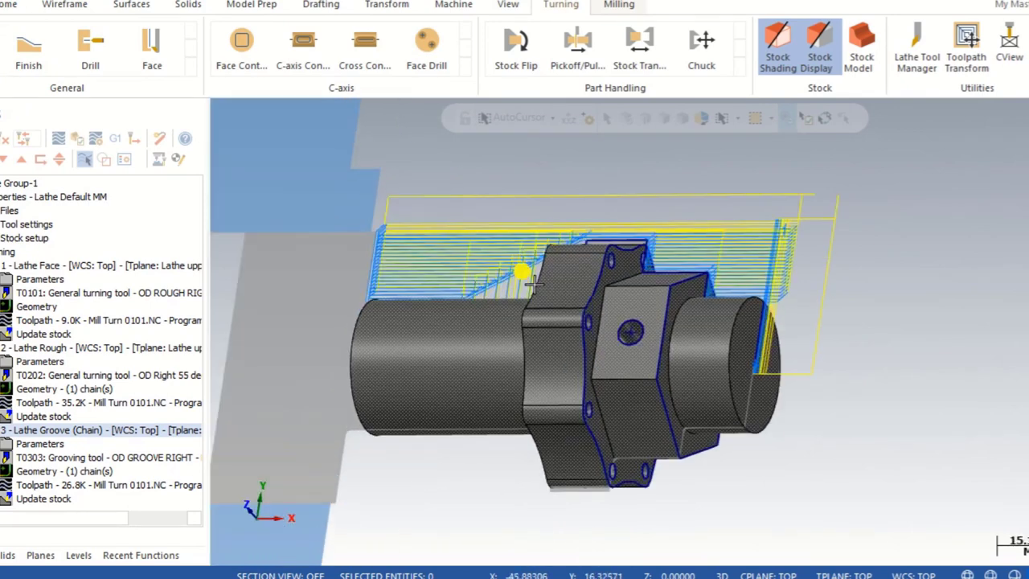
pyautogui.scroll(-2, 560, 461)
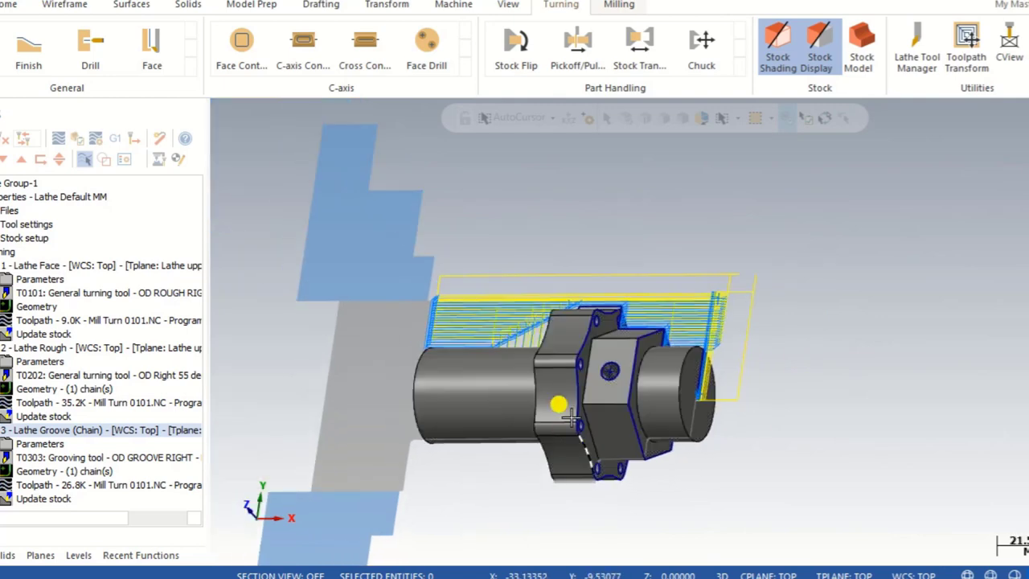
pyautogui.moveTo(563, 414)
pyautogui.mouseDown(button='middle')
pyautogui.moveTo(550, 418)
pyautogui.moveTo(552, 448)
pyautogui.moveTo(521, 455)
pyautogui.moveTo(567, 416)
pyautogui.moveTo(620, 409)
pyautogui.moveTo(671, 442)
pyautogui.moveTo(606, 436)
pyautogui.moveTo(769, 298)
pyautogui.mouseUp(button='middle')
pyautogui.rightClick(760, 238)
pyautogui.click(789, 311)
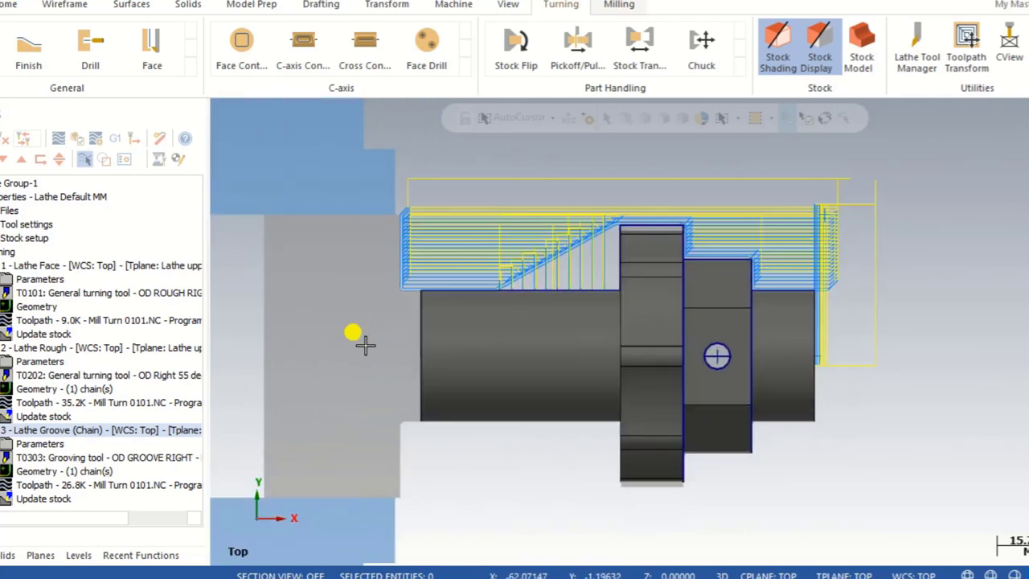
# Display the face, rough OD and groove toolpaths one at a time against the part
pyautogui.click(56, 268)
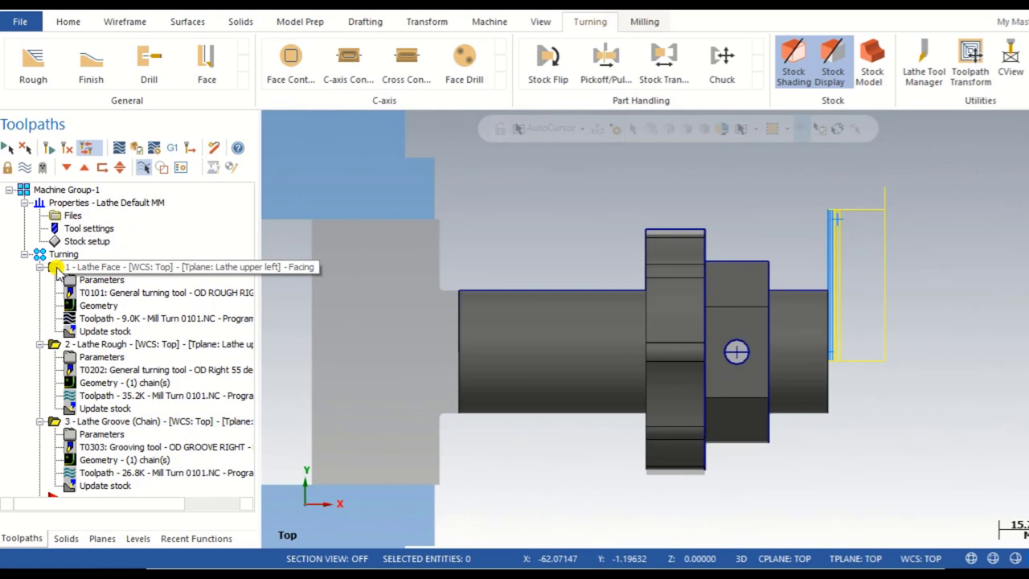
pyautogui.click(60, 345)
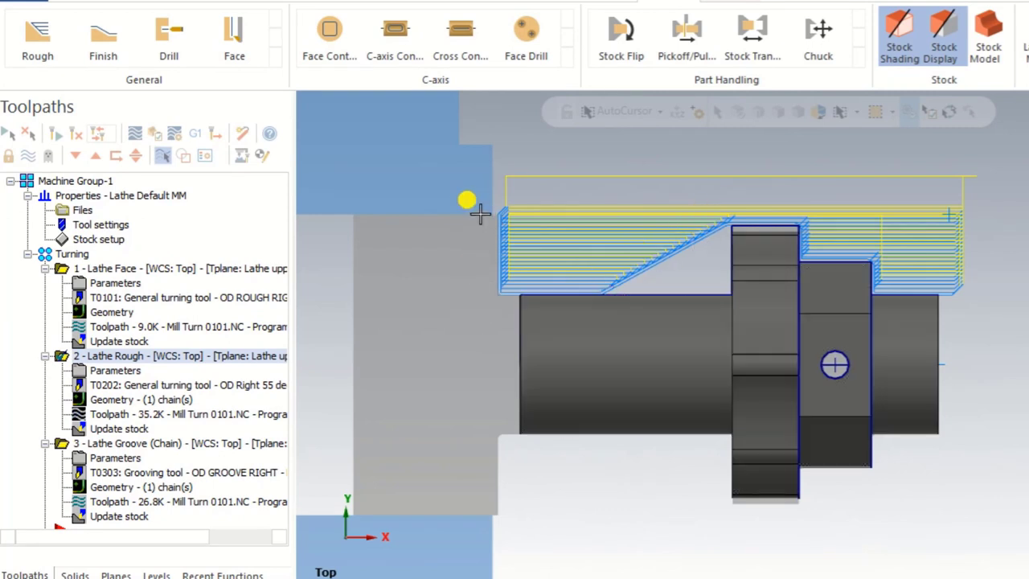
pyautogui.moveTo(484, 195); pyautogui.dragTo(517, 268)
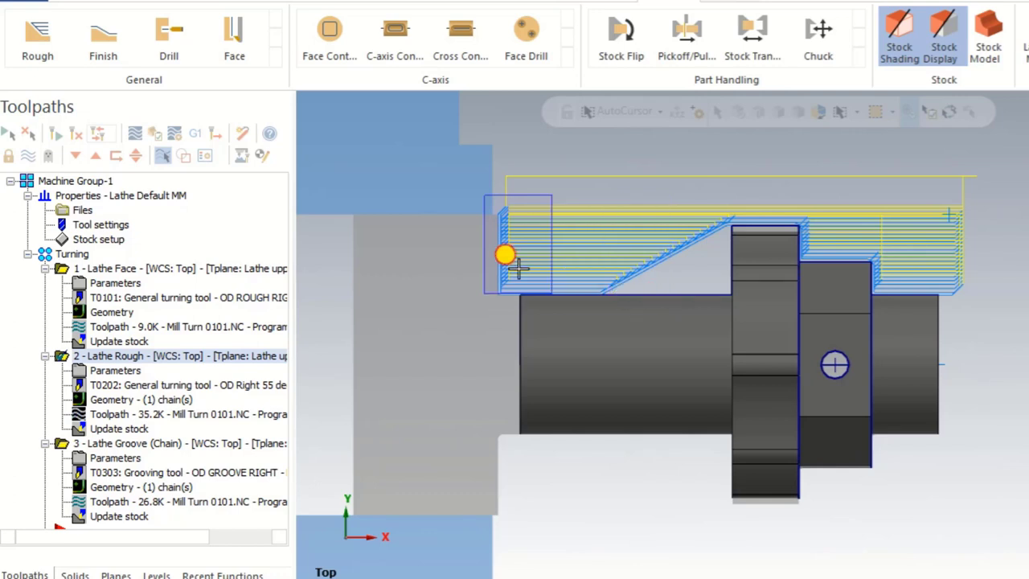
pyautogui.click(65, 443)
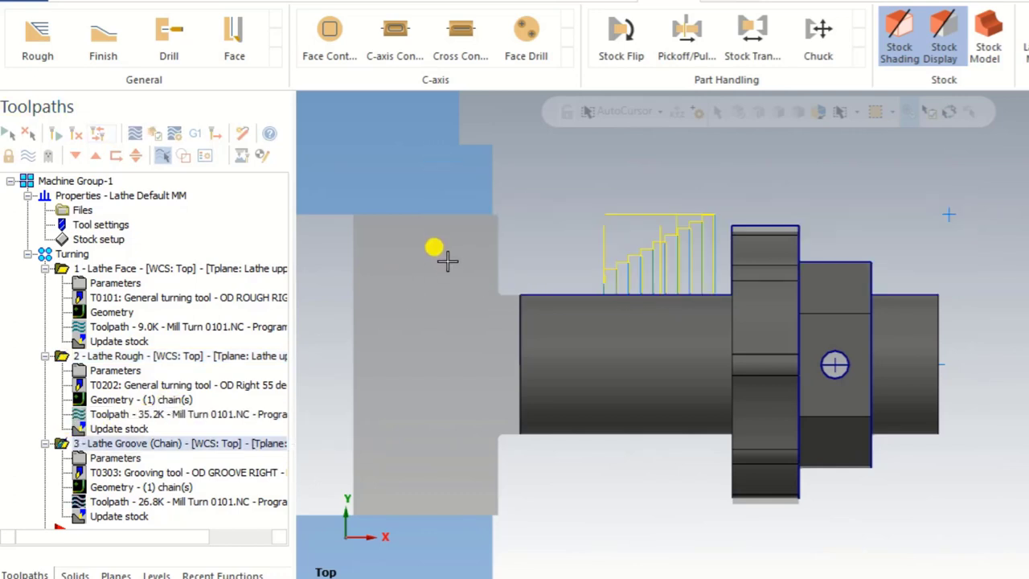
pyautogui.moveTo(551, 186)
pyautogui.mouseDown()
pyautogui.moveTo(753, 308)
pyautogui.moveTo(680, 230)
pyautogui.moveTo(583, 189)
pyautogui.mouseUp()
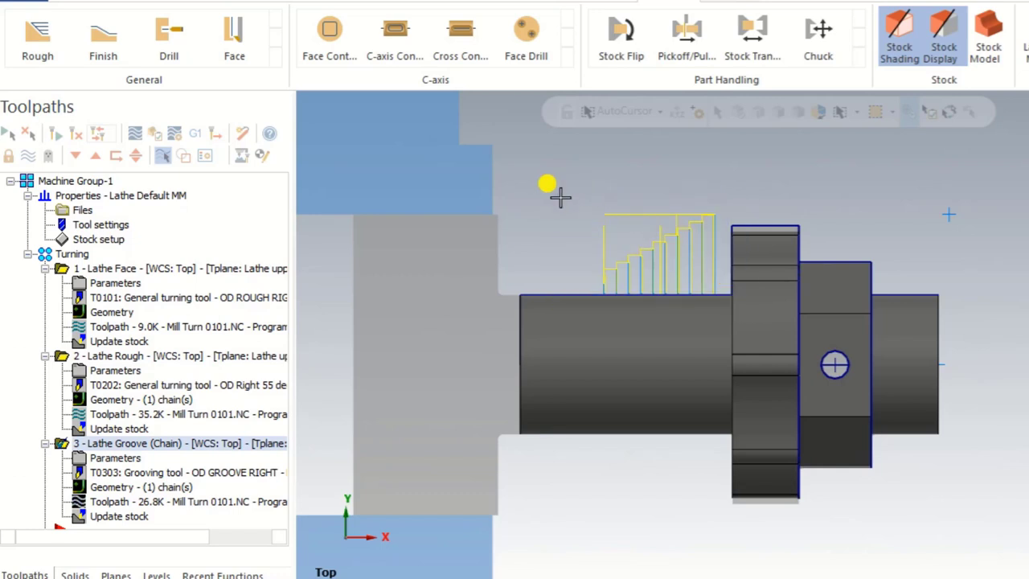
# Switch between angled 3D and Top views, then begin deleting all operations and tools
pyautogui.moveTo(568, 257)
pyautogui.mouseDown(button='middle')
pyautogui.moveTo(632, 269)
pyautogui.moveTo(593, 271)
pyautogui.moveTo(528, 149)
pyautogui.mouseUp(button='middle')
pyautogui.rightClick(537, 159)
pyautogui.click(567, 259)
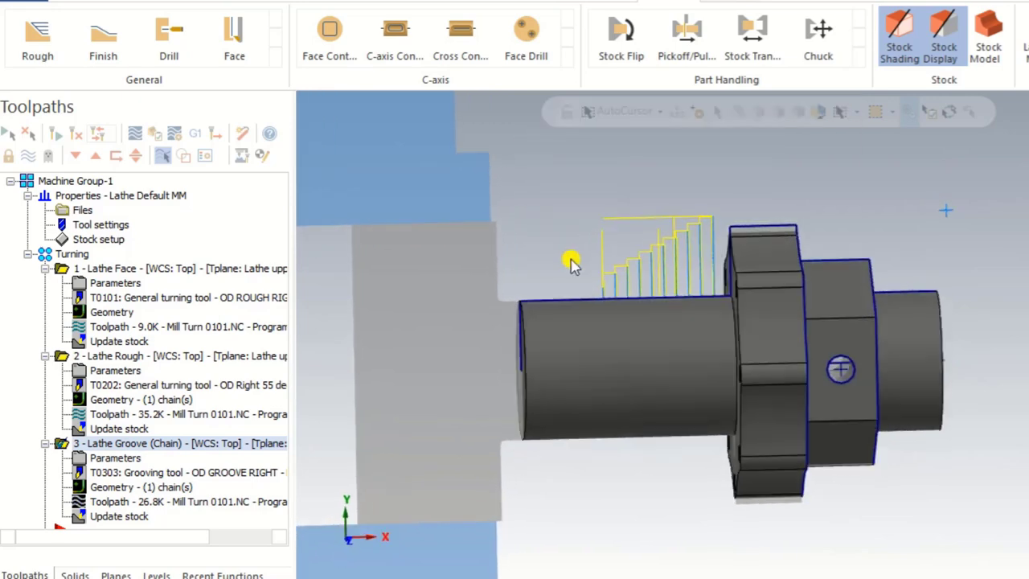
pyautogui.moveTo(563, 376); pyautogui.dragTo(509, 345, button='middle')
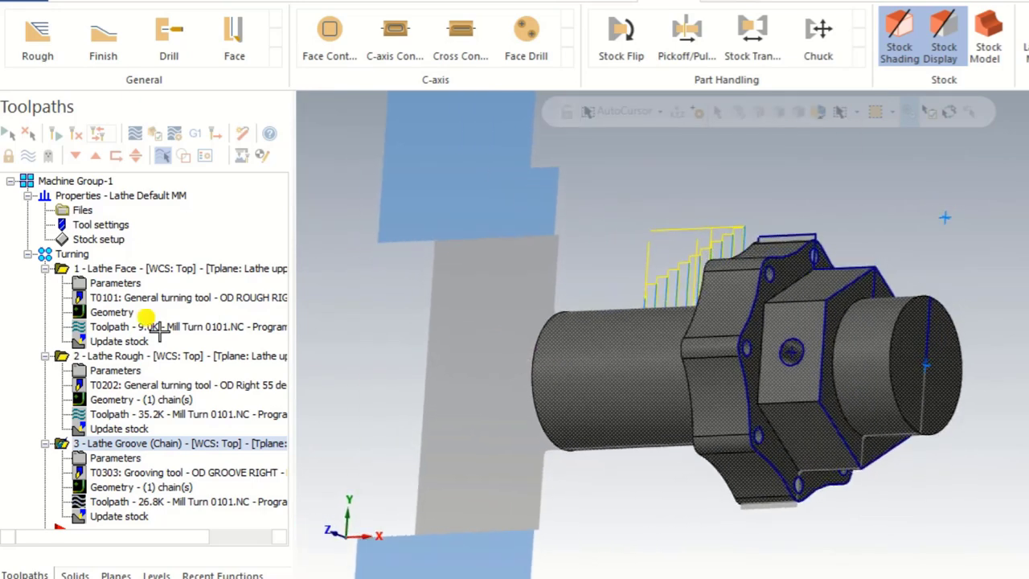
pyautogui.click(245, 136)
# Confirm deletion of all operations and tools, then turn on the grid in the graphics area
pyautogui.click(641, 324)
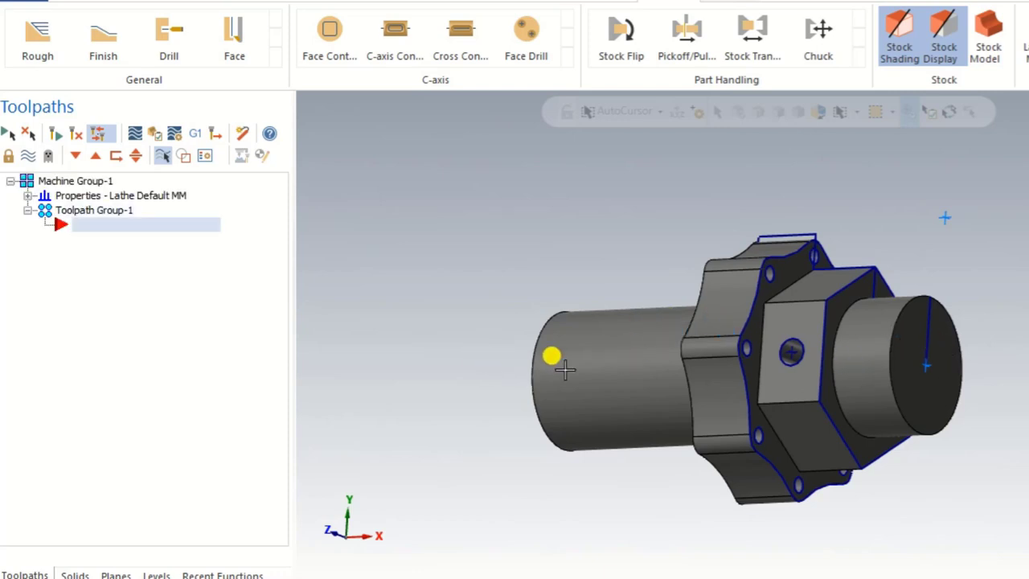
pyautogui.moveTo(565, 369)
pyautogui.mouseDown(button='middle')
pyautogui.moveTo(701, 390)
pyautogui.moveTo(635, 396)
pyautogui.moveTo(608, 276)
pyautogui.mouseUp(button='middle')
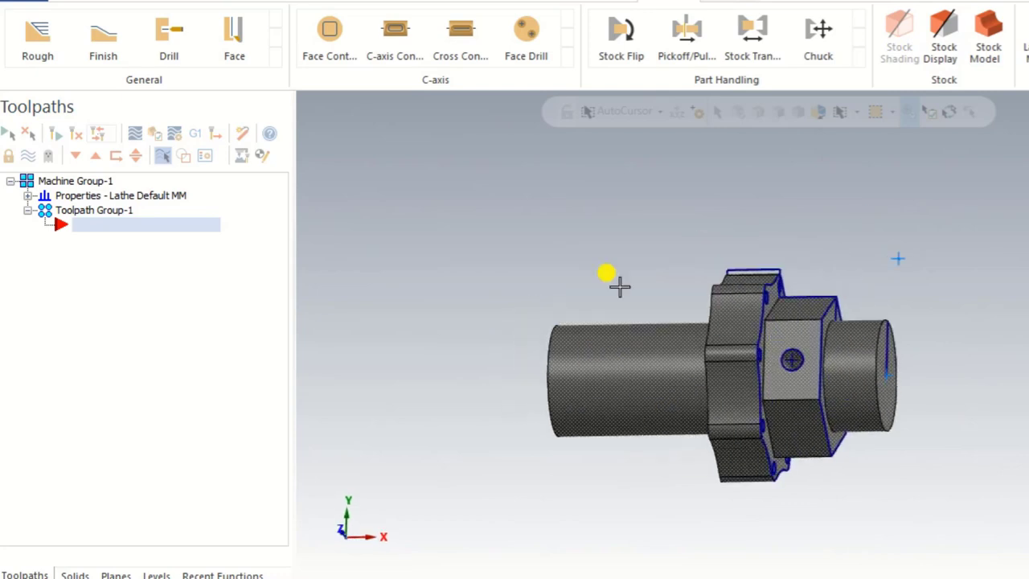
pyautogui.click(577, 2)
pyautogui.click(957, 58)
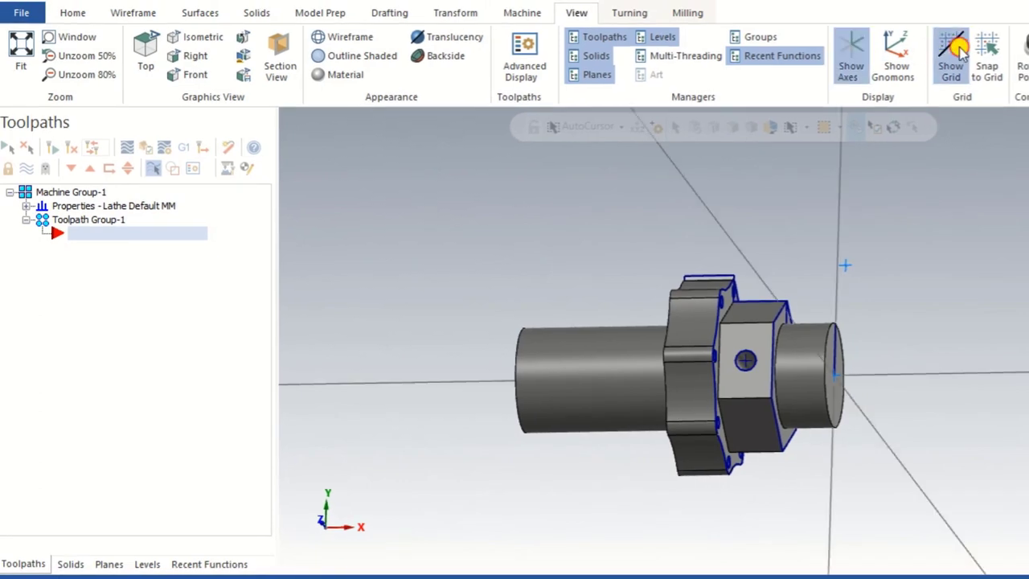
pyautogui.moveTo(678, 283)
pyautogui.mouseDown(button='middle')
pyautogui.moveTo(609, 338)
pyautogui.moveTo(650, 335)
pyautogui.moveTo(615, 354)
pyautogui.moveTo(652, 350)
pyautogui.moveTo(529, 340)
pyautogui.moveTo(663, 378)
pyautogui.moveTo(609, 370)
pyautogui.moveTo(593, 346)
pyautogui.moveTo(574, 345)
pyautogui.moveTo(576, 362)
pyautogui.mouseUp(button='middle')
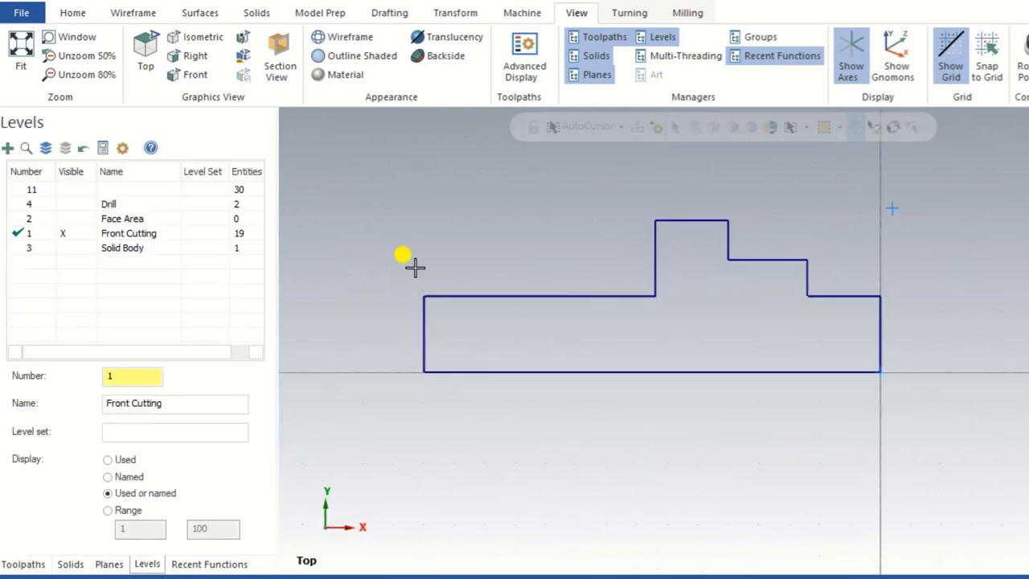
# Open the lathe Machine Group properties at Tool settings, then the Stock Setup stock properties
pyautogui.click(20, 523)
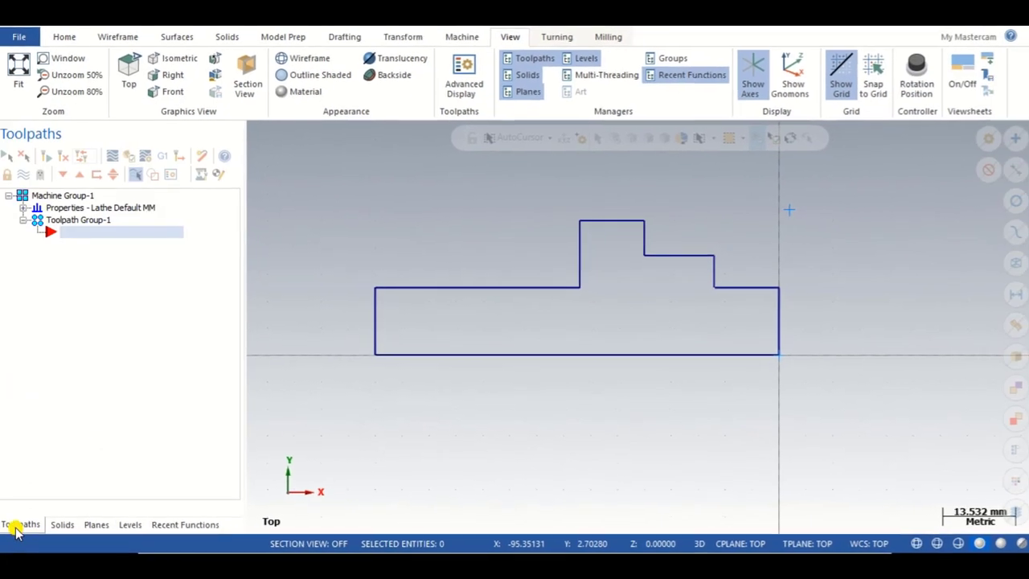
pyautogui.click(554, 37)
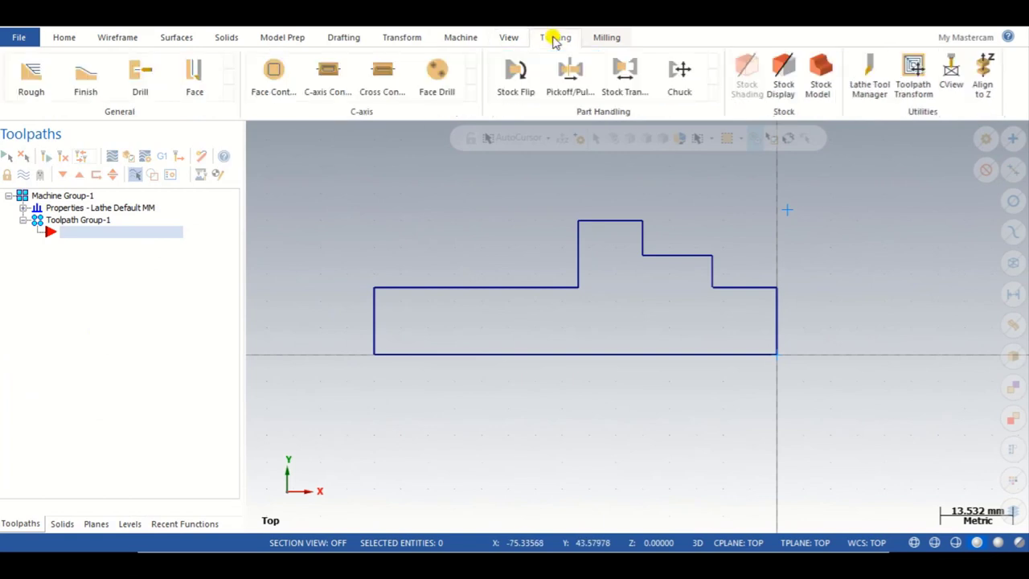
pyautogui.click(23, 208)
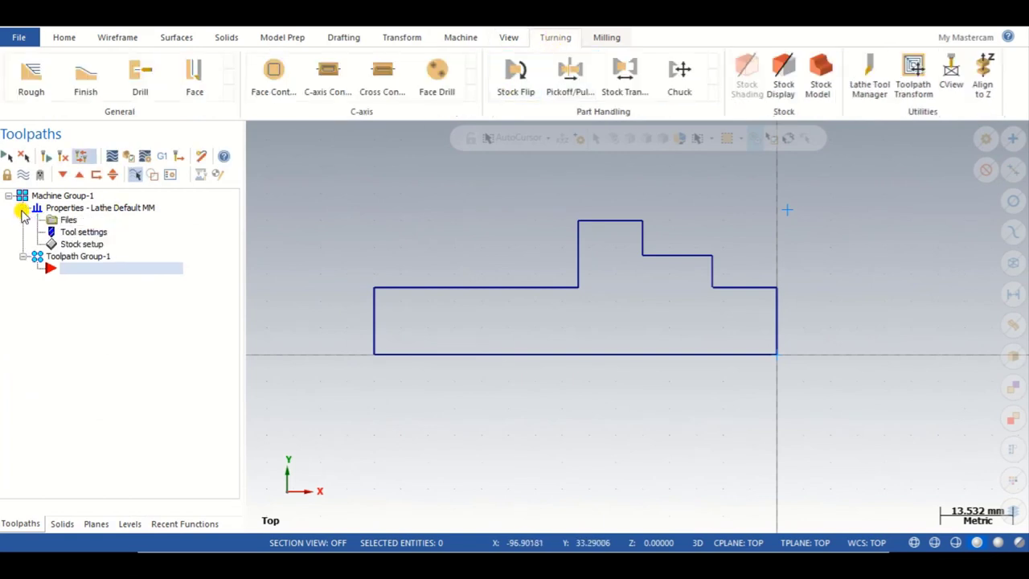
pyautogui.click(62, 232)
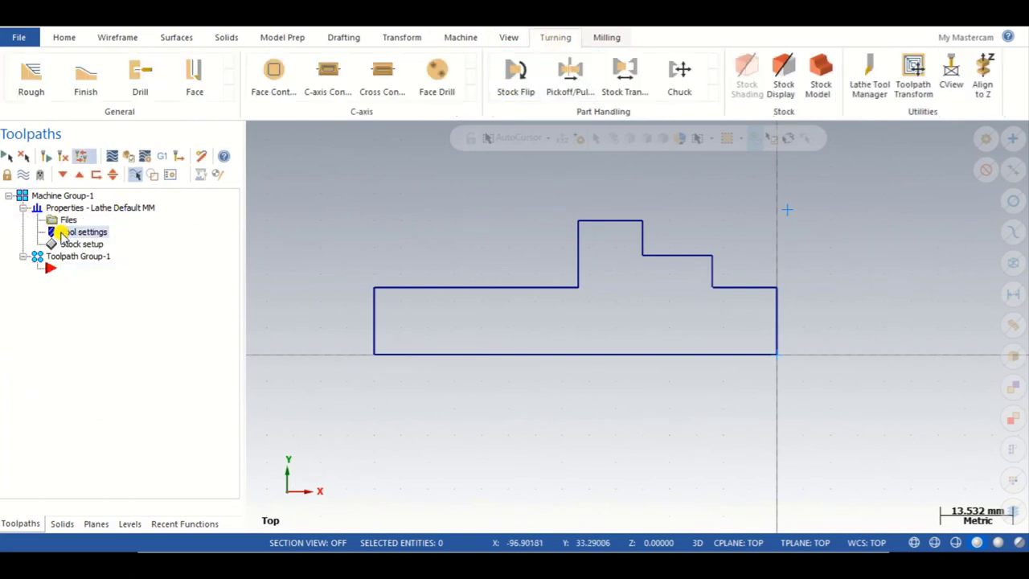
pyautogui.click(71, 233)
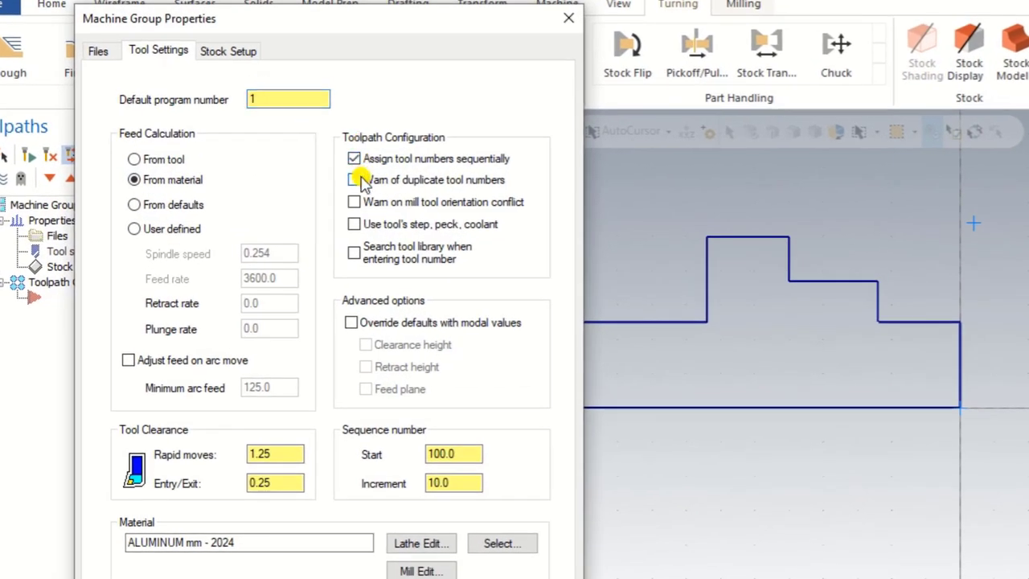
pyautogui.click(230, 52)
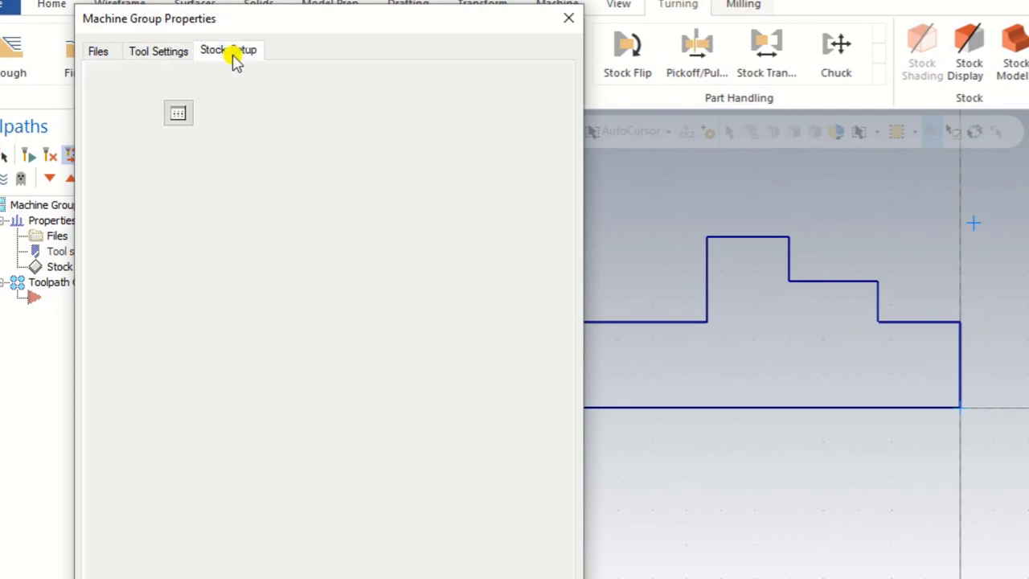
pyautogui.click(404, 187)
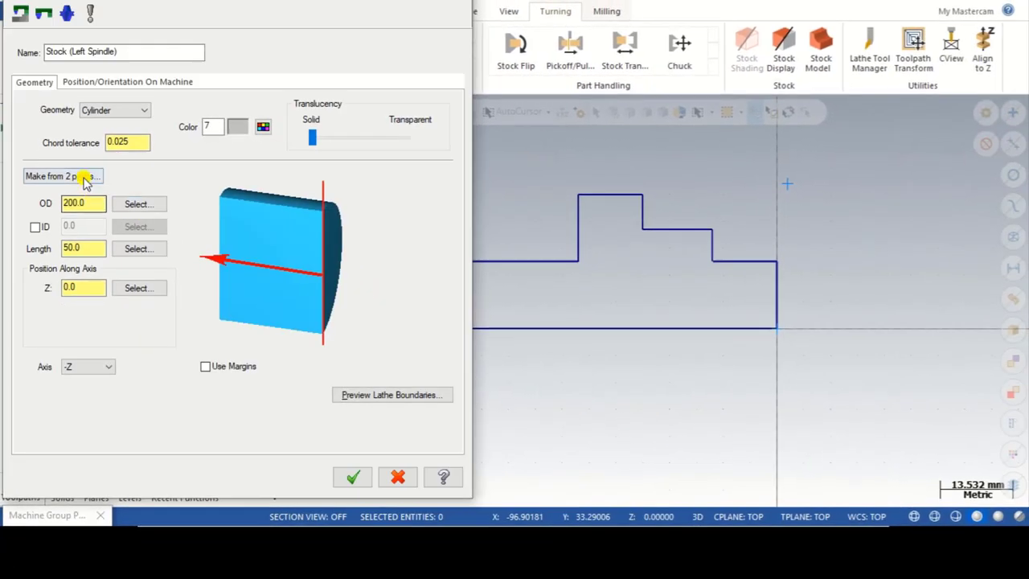
# Make the left-spindle stock a 50 OD × 75 long cylinder from two part corners, margins 2, 2, 30
pyautogui.click(85, 178)
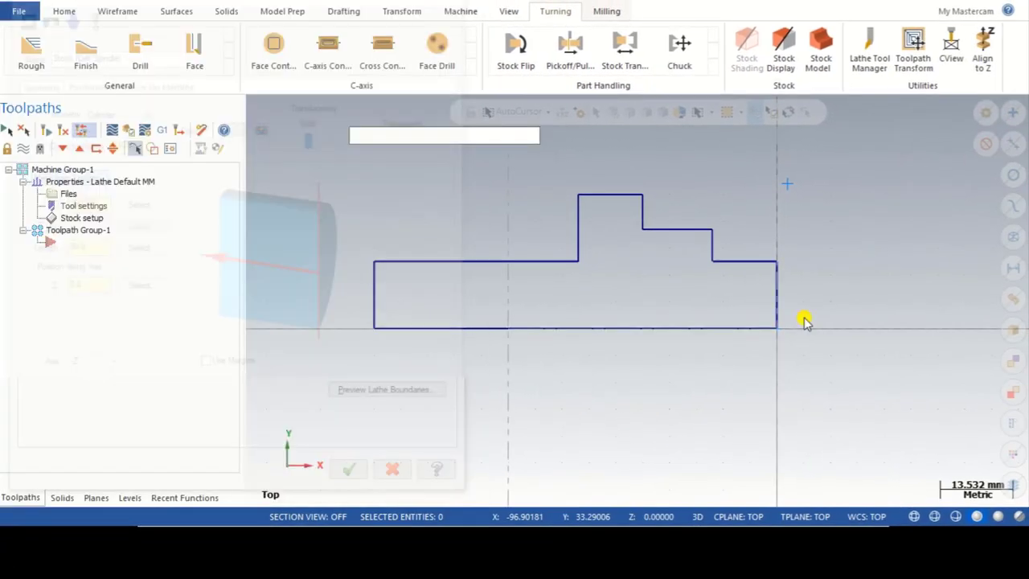
pyautogui.click(777, 331)
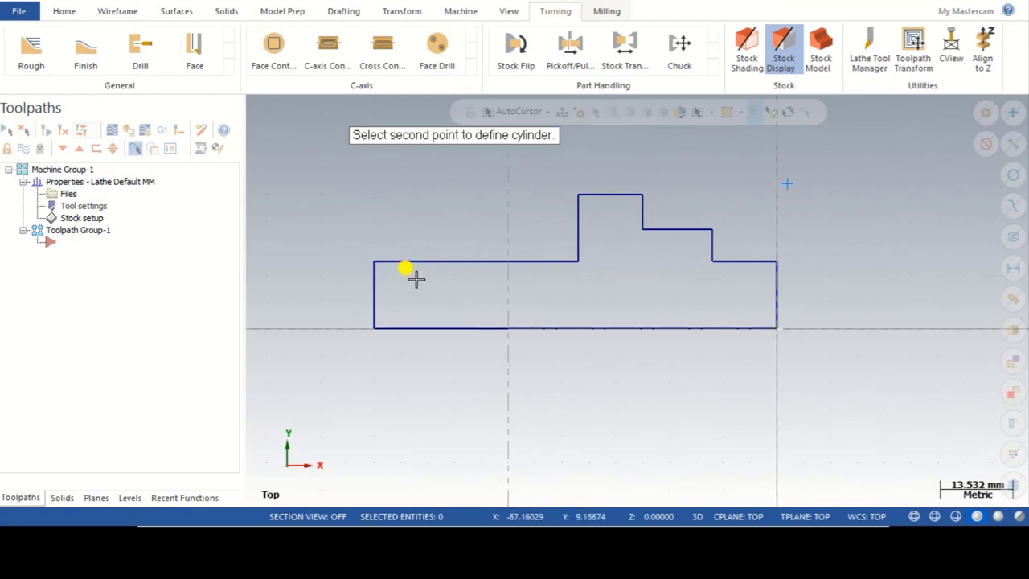
pyautogui.click(378, 266)
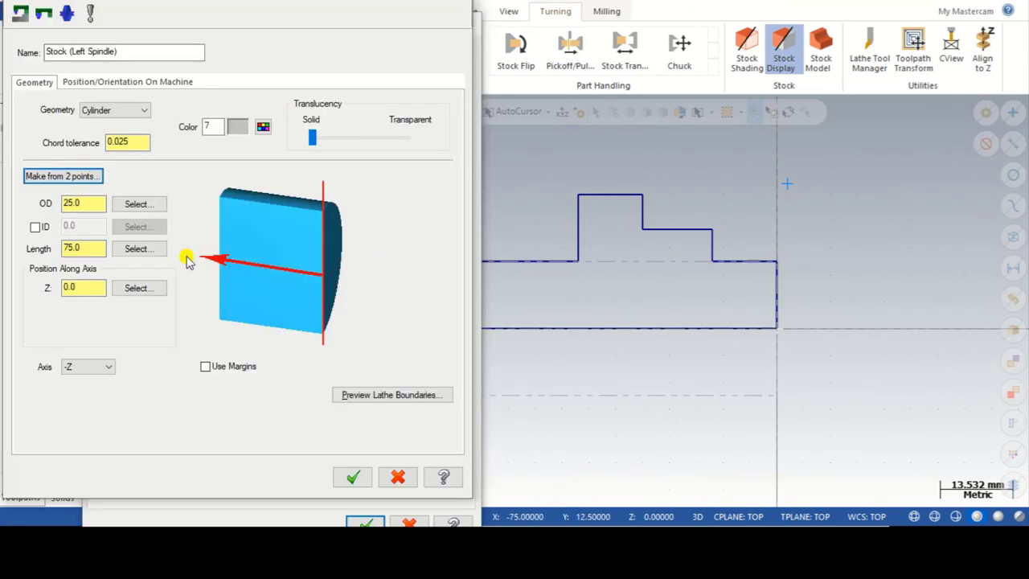
pyautogui.press('Tab')
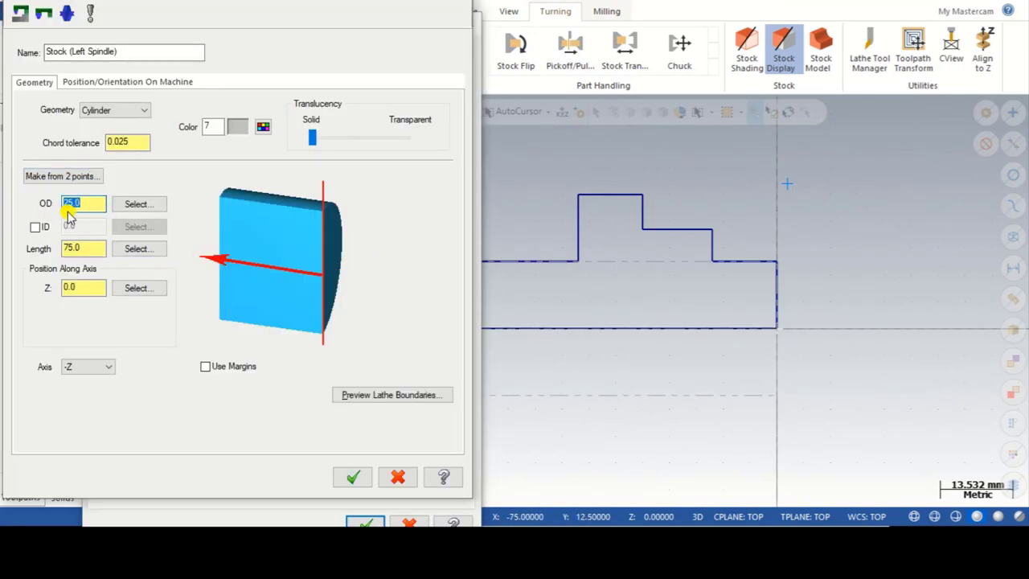
pyautogui.click(128, 204)
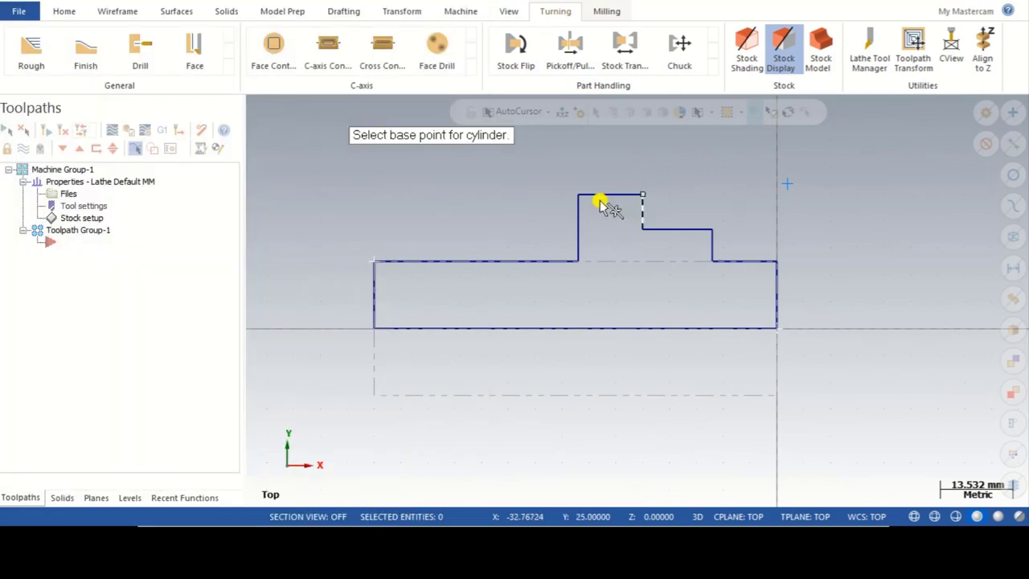
pyautogui.click(576, 197)
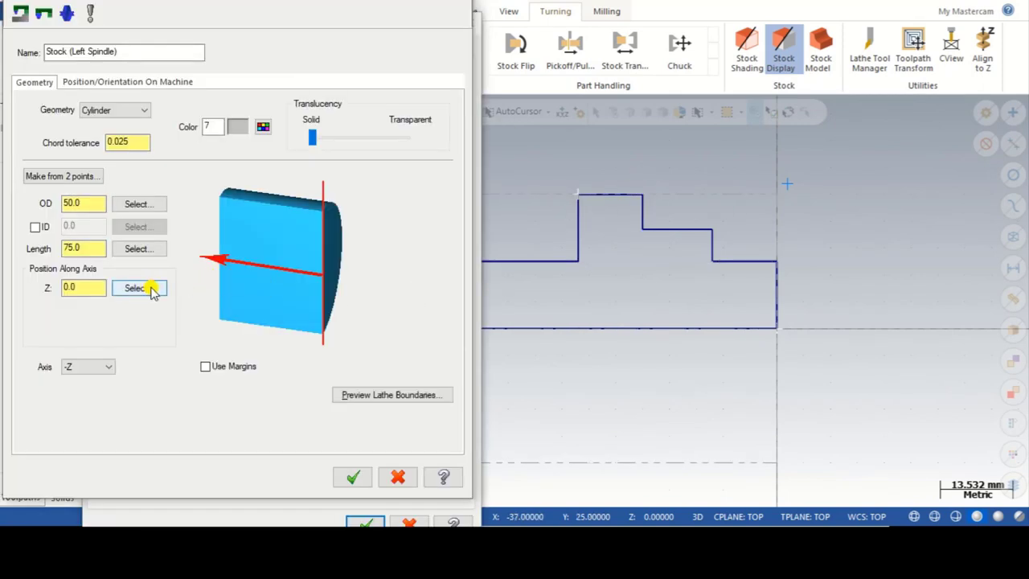
pyautogui.click(205, 367)
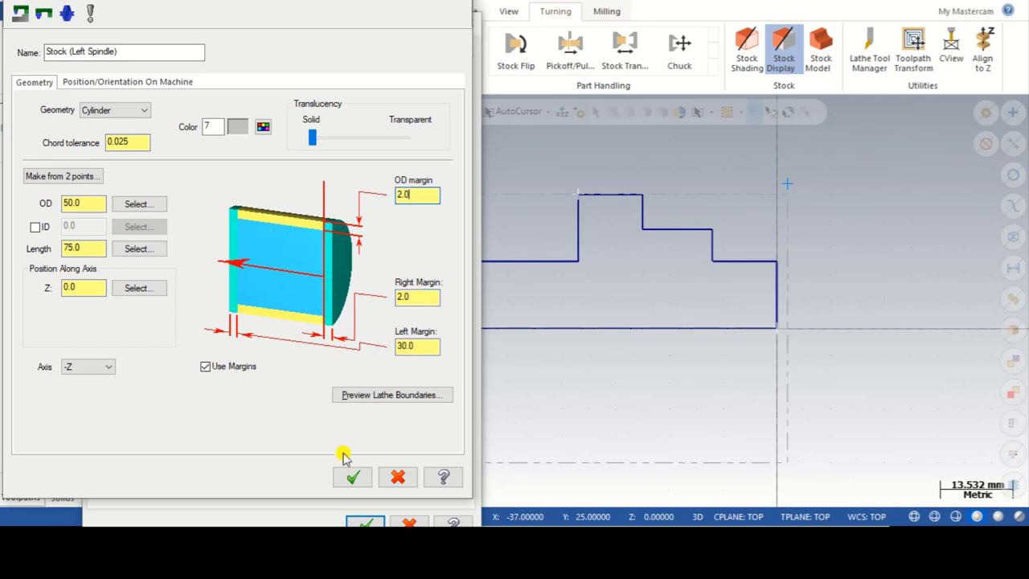
pyautogui.click(352, 478)
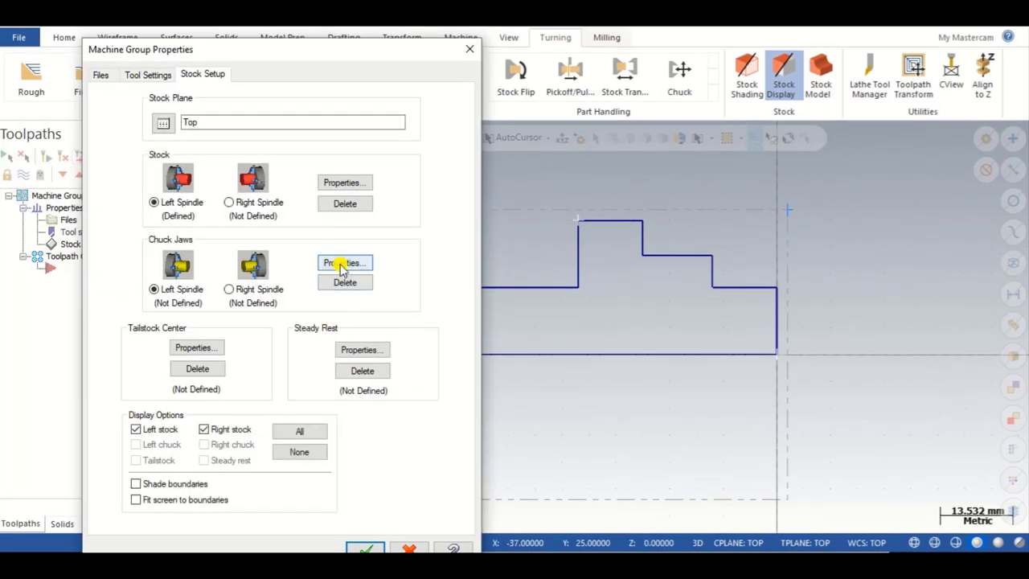
# Position the left-spindle chuck jaws from the stock with a 25 mm grip length
pyautogui.click(344, 263)
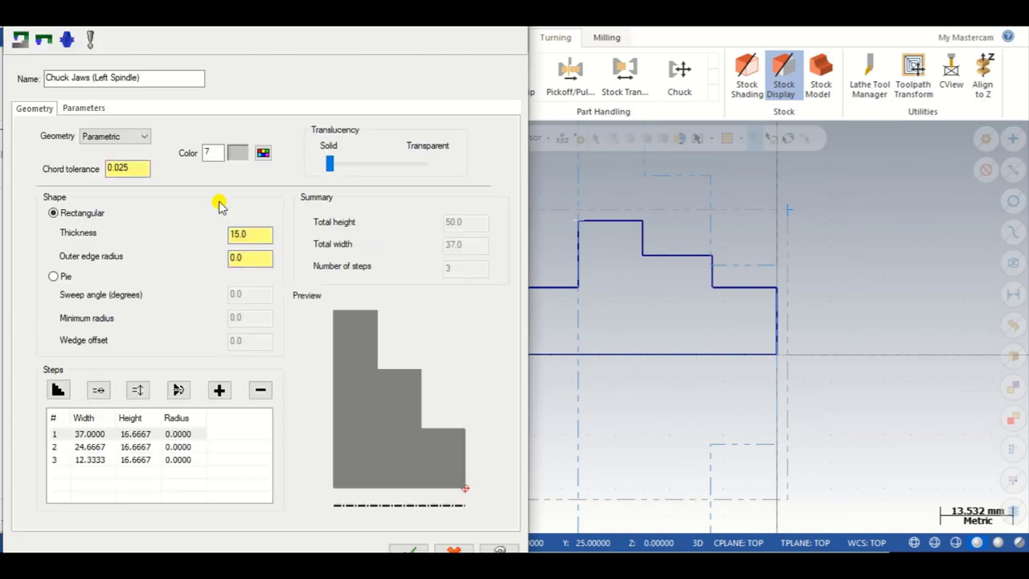
pyautogui.click(81, 113)
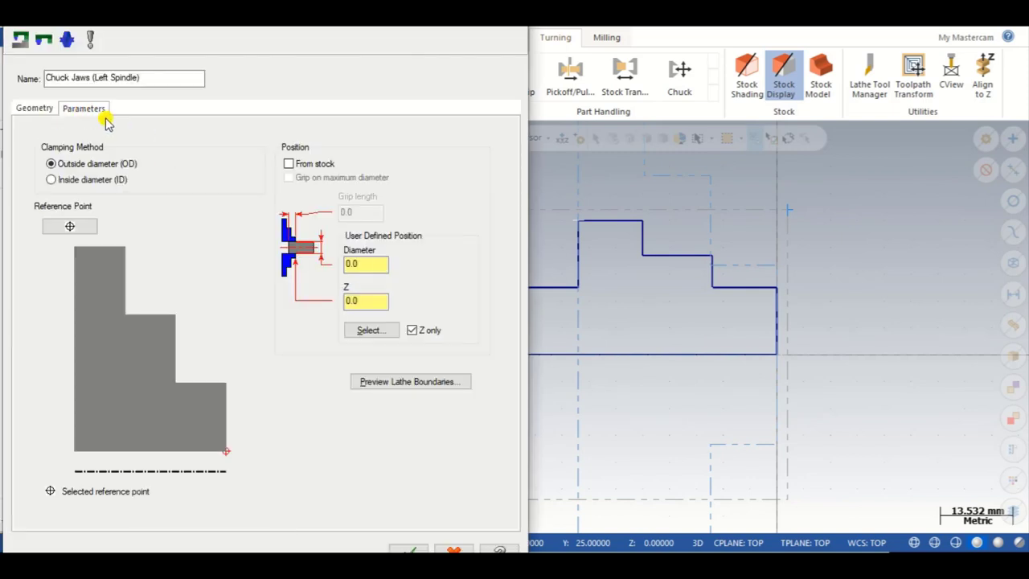
pyautogui.click(289, 165)
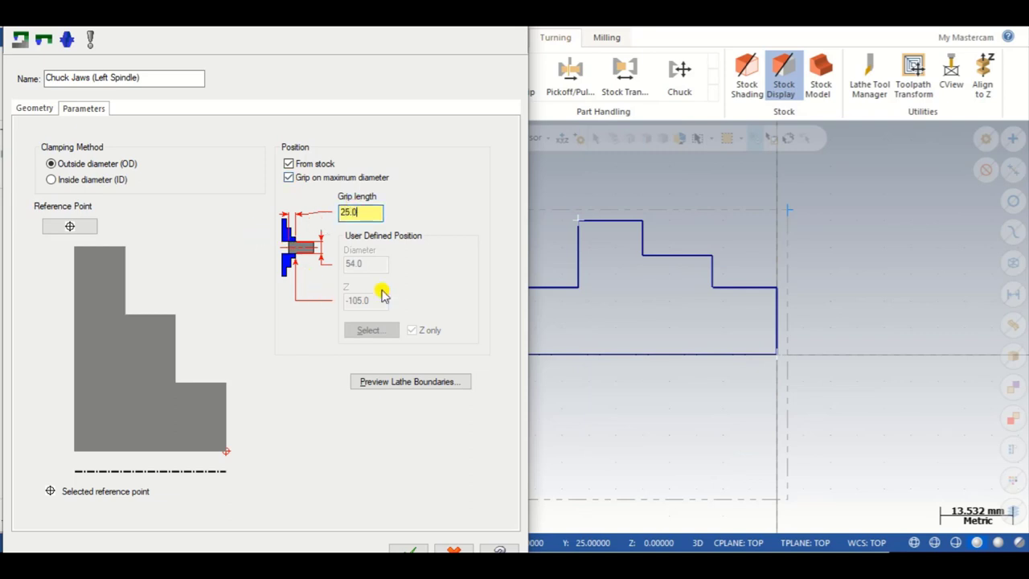
pyautogui.click(417, 547)
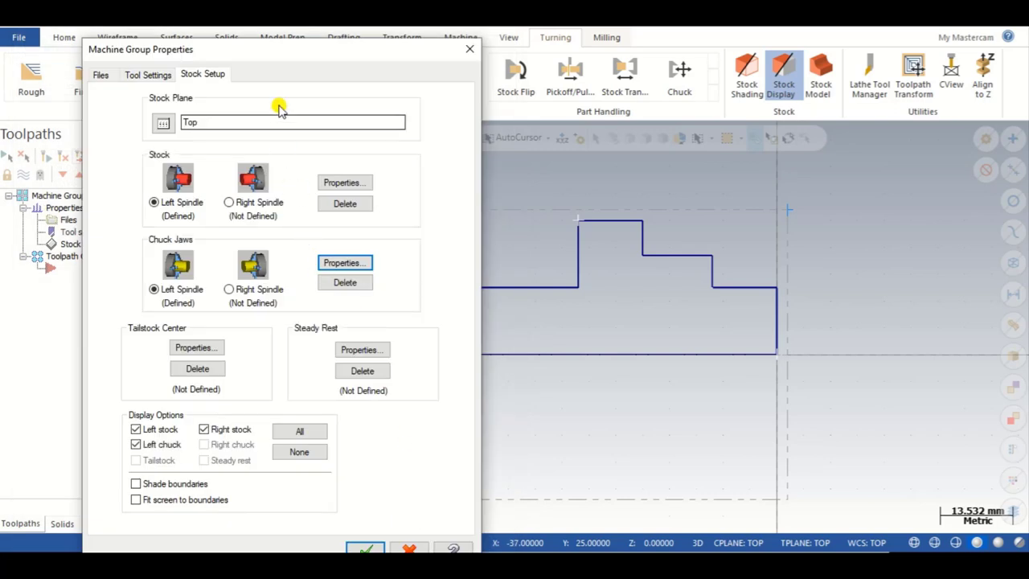
# Shade the stock boundaries, apply the stock setup, and zoom out on the part
pyautogui.moveTo(289, 52); pyautogui.dragTo(292, 35)
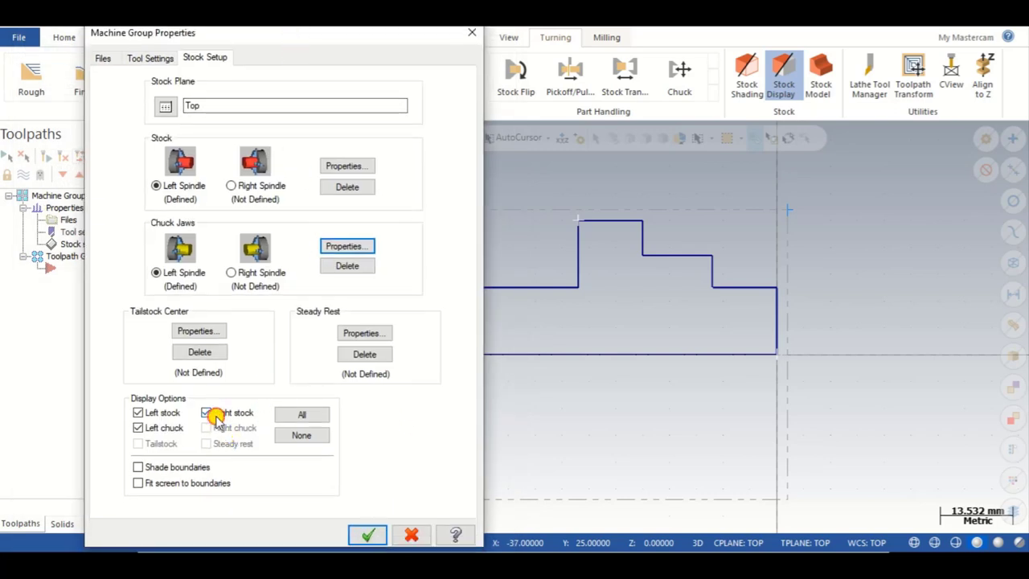
pyautogui.click(166, 472)
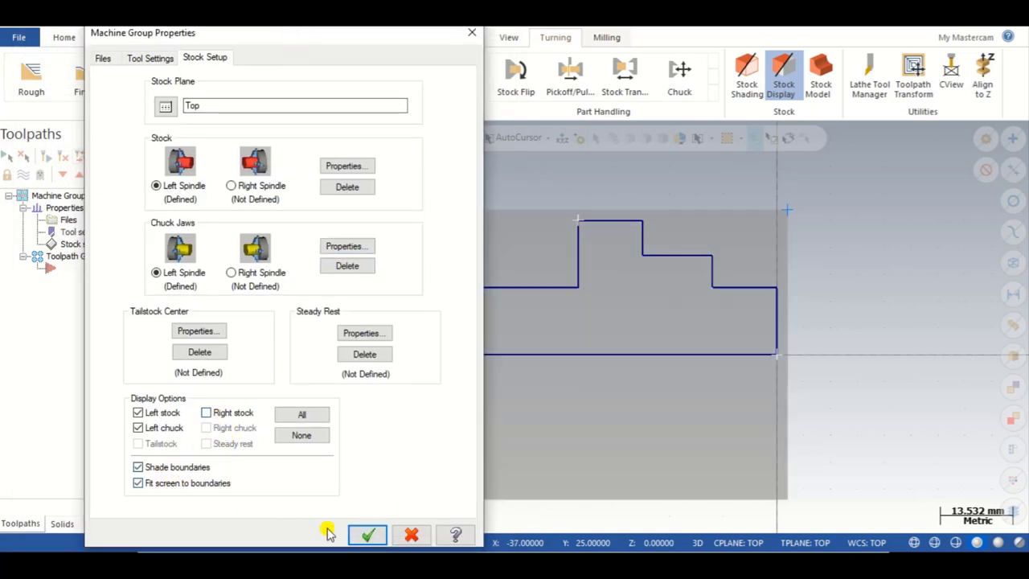
pyautogui.click(366, 536)
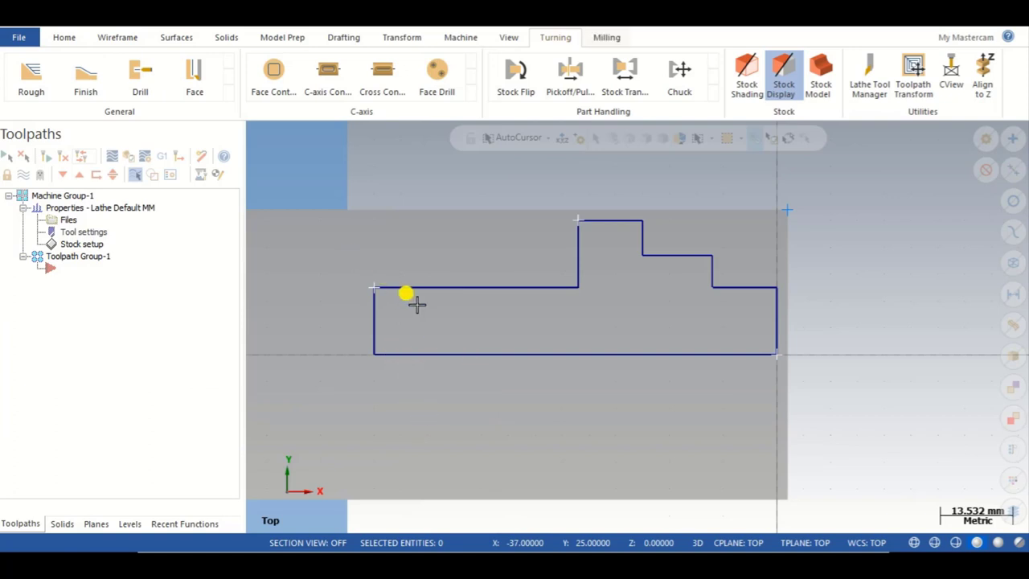
pyautogui.click(490, 355)
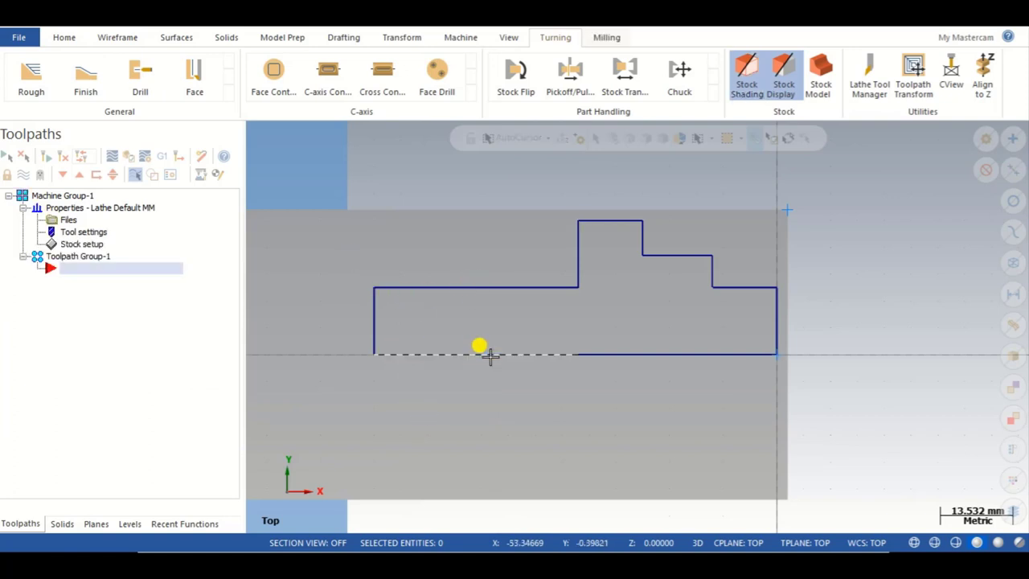
pyautogui.scroll(-1, 511, 402)
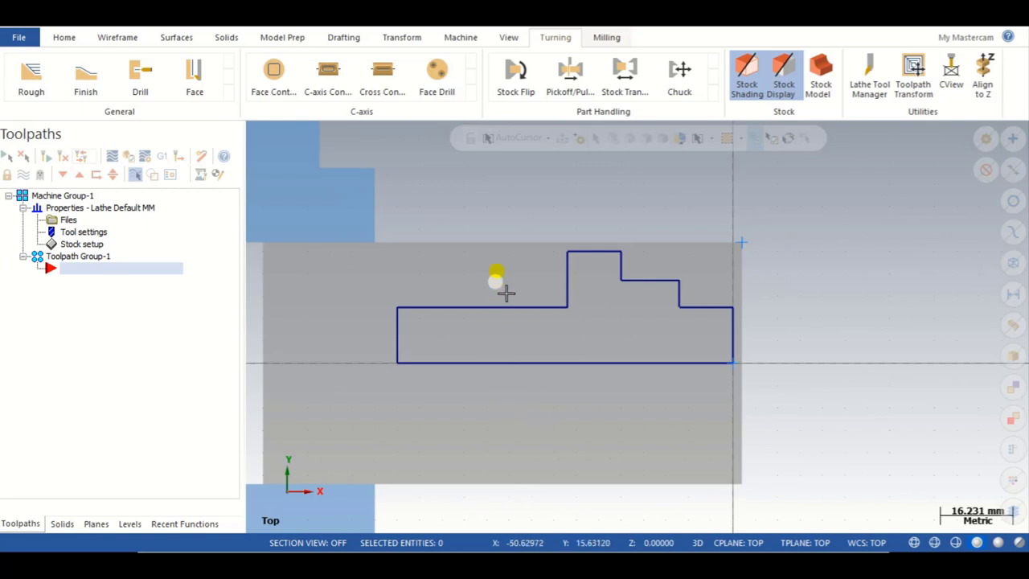
pyautogui.scroll(-1, 510, 251)
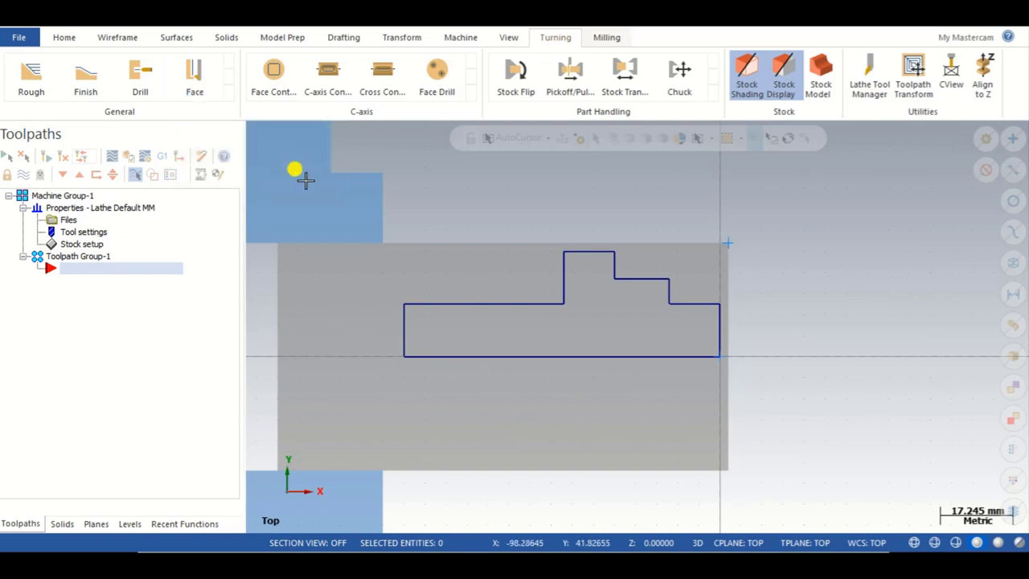
# Create a Face toolpath with T1212 at feed 0.2, speed 300, max 1200, comment 'Face'
pyautogui.click(192, 90)
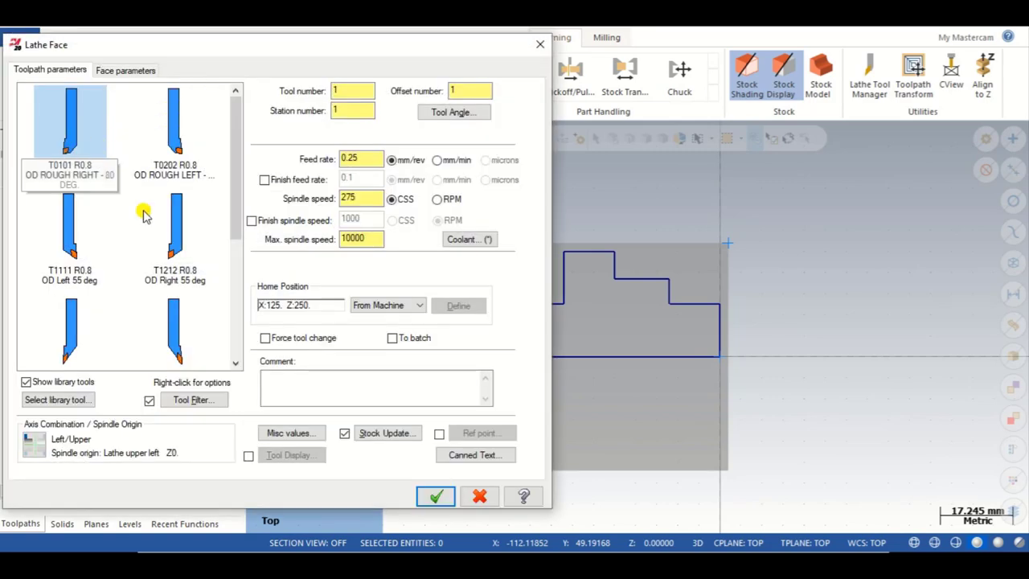
pyautogui.click(169, 224)
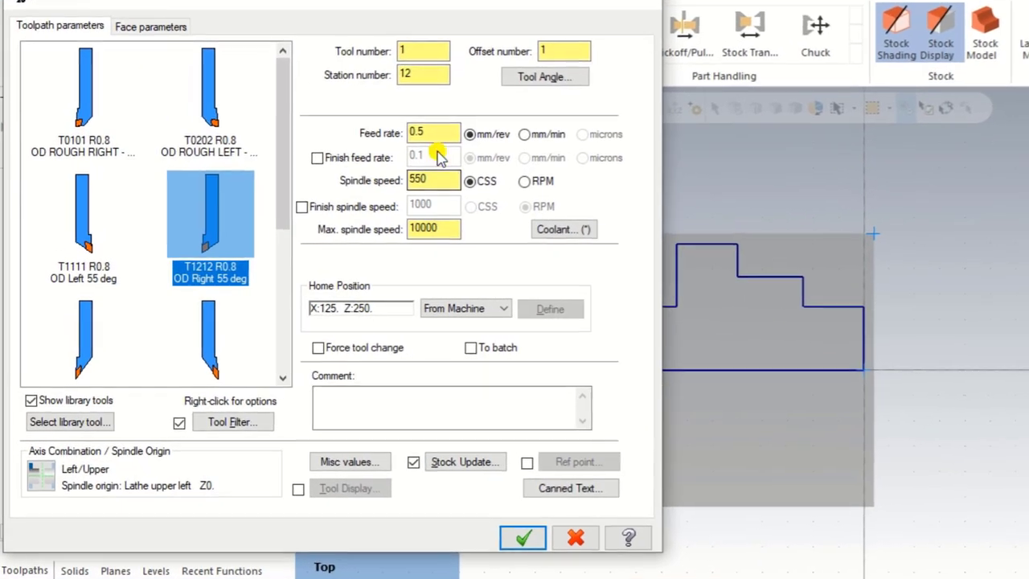
pyautogui.doubleClick(432, 133)
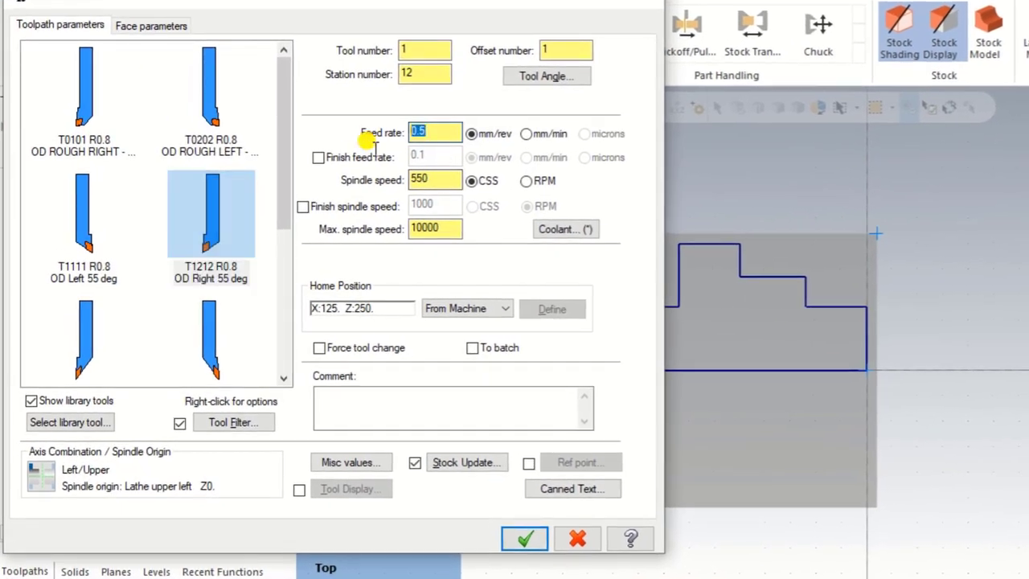
pyautogui.write('0.1')
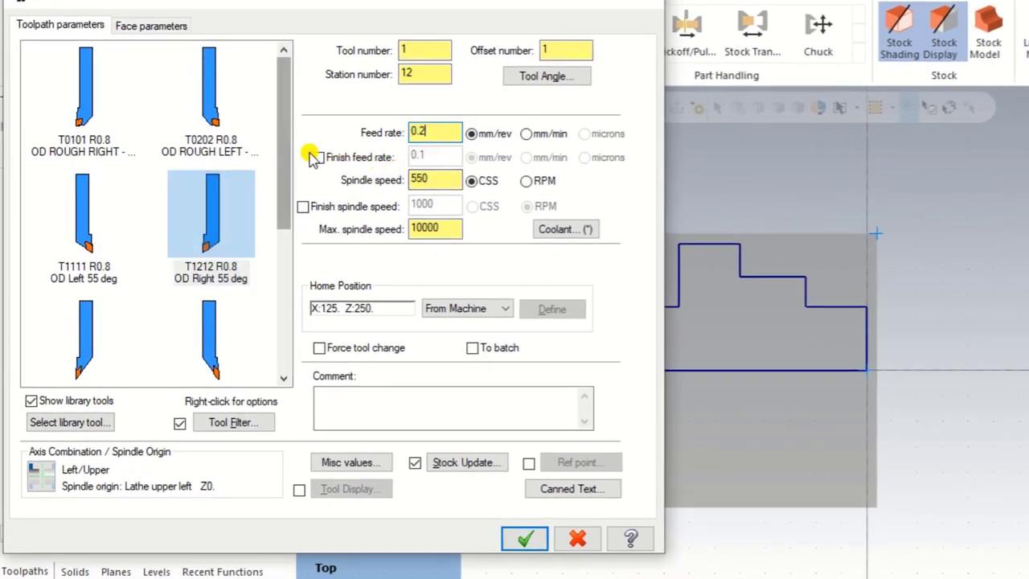
pyautogui.doubleClick(417, 179)
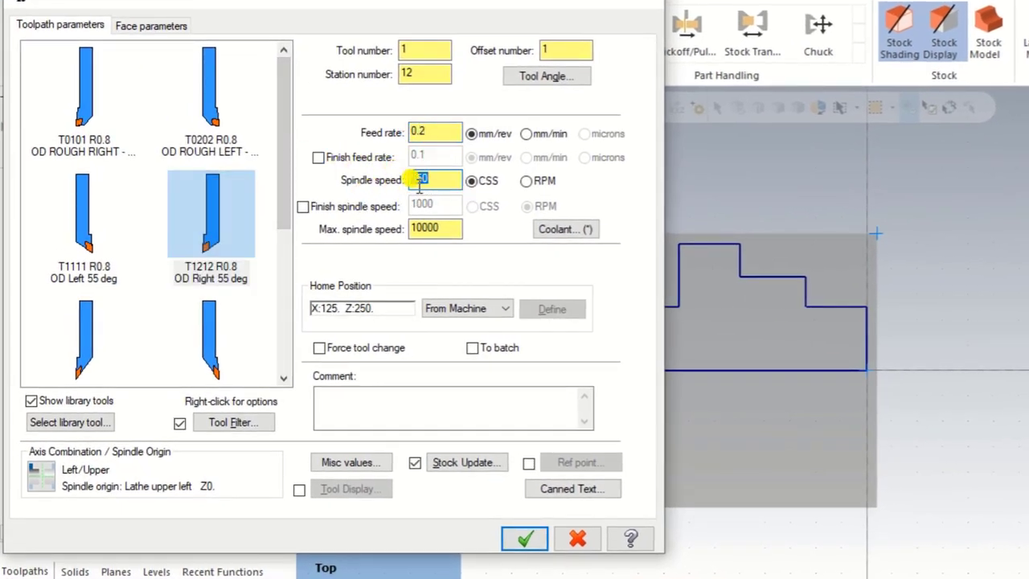
pyautogui.write('300')
pyautogui.doubleClick(434, 229)
pyautogui.write('1')
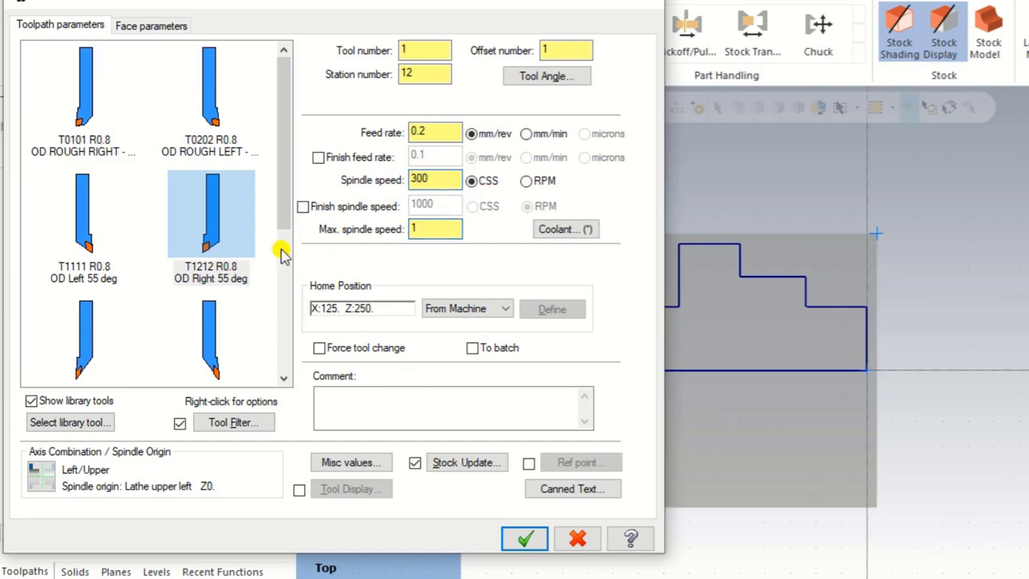
pyautogui.write('200')
pyautogui.click(413, 406)
pyautogui.write('Face')
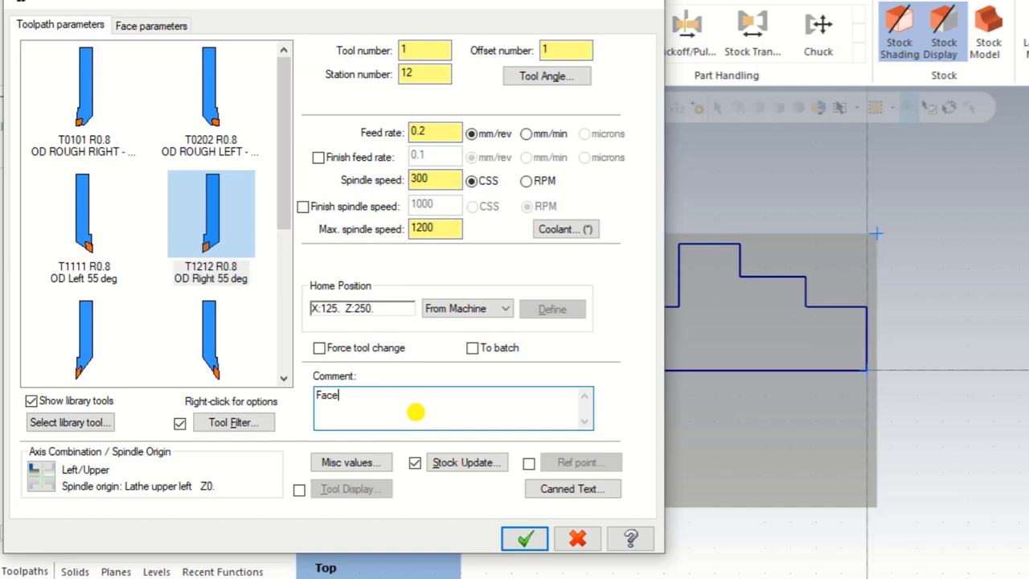
# Enable the reference point, picking an approach point above the part and copying it to retract
pyautogui.click(529, 463)
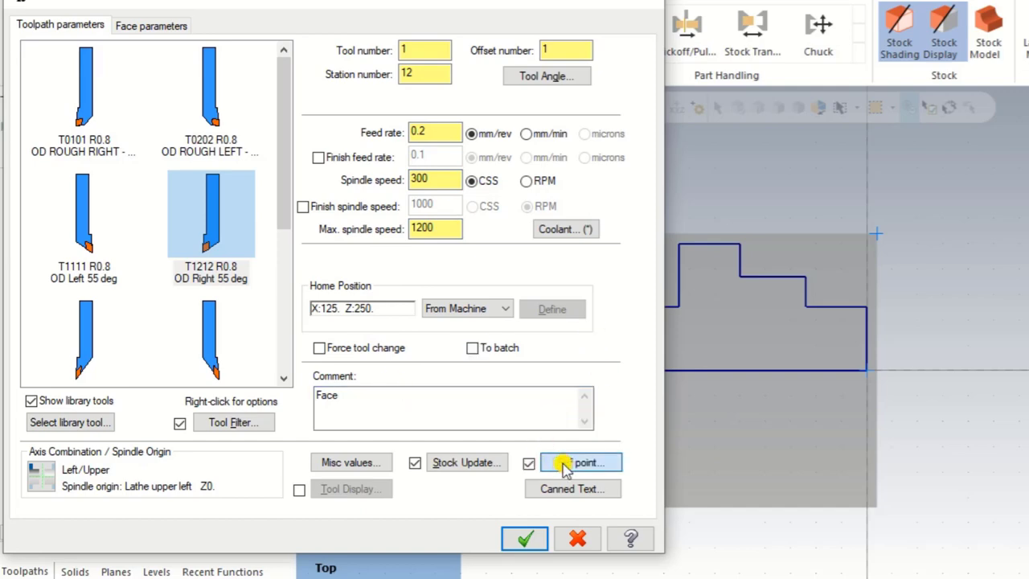
pyautogui.click(578, 462)
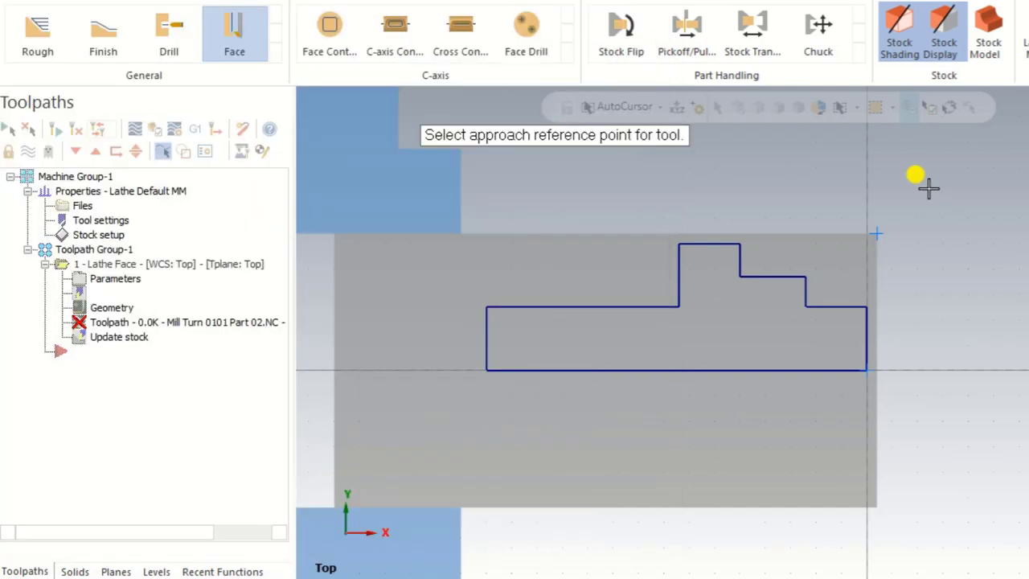
pyautogui.click(927, 186)
pyautogui.click(179, 249)
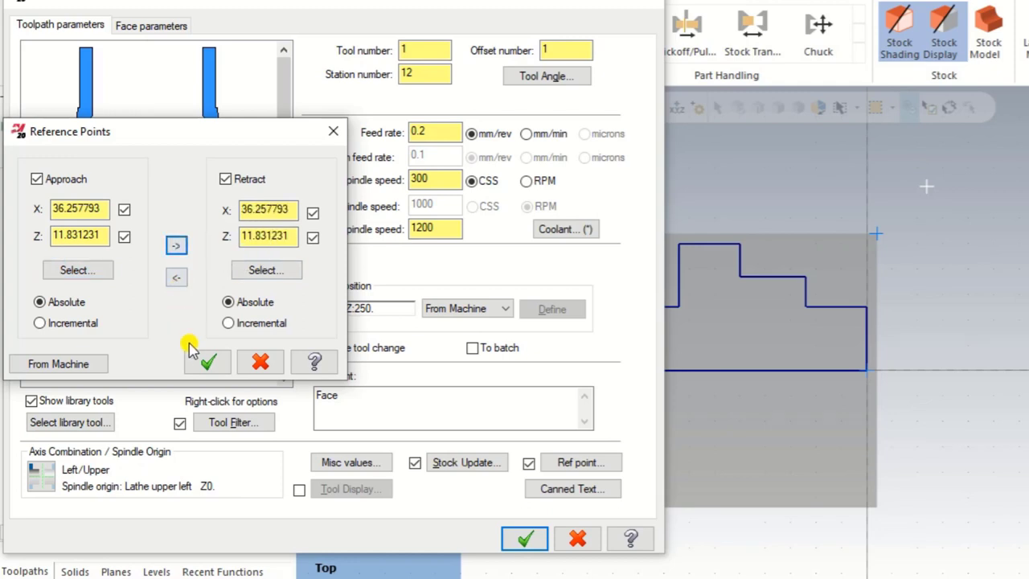
pyautogui.click(208, 361)
pyautogui.rightClick(202, 344)
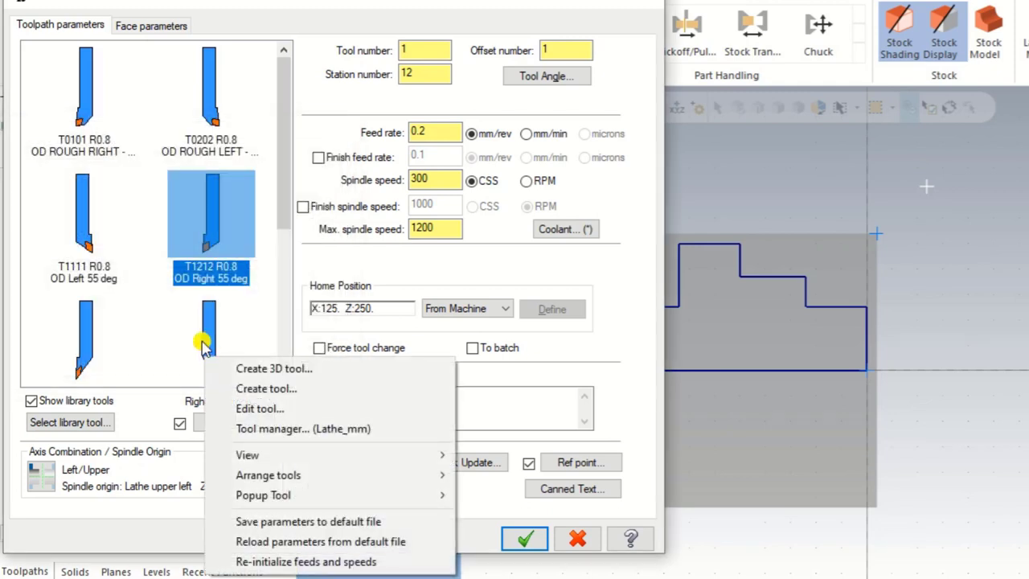
# Set face rough stepover 0.5, overcut 1.0, retract 1.0 and stock to leave 0, then generate it
pyautogui.click(137, 29)
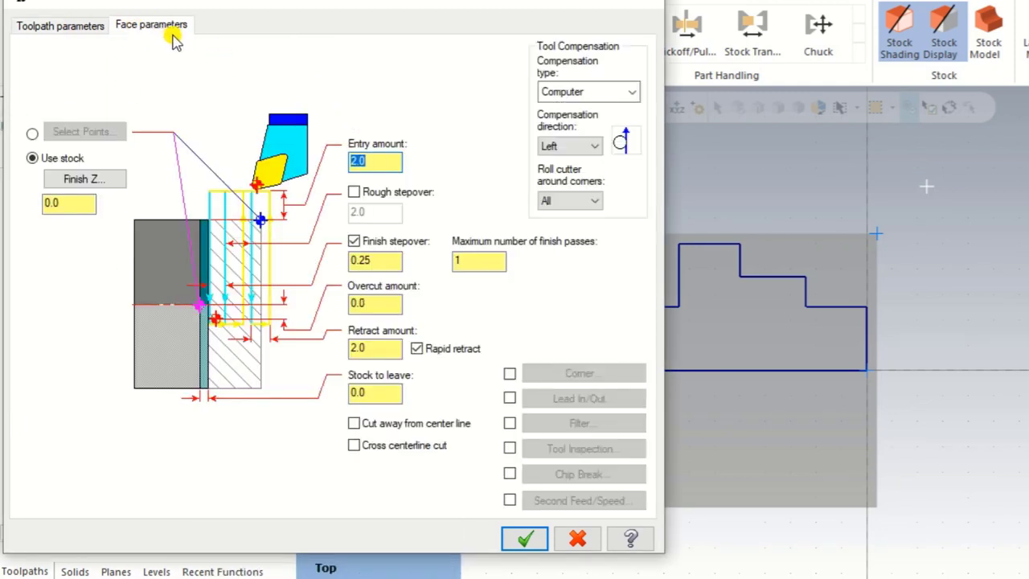
pyautogui.click(354, 191)
pyautogui.doubleClick(374, 211)
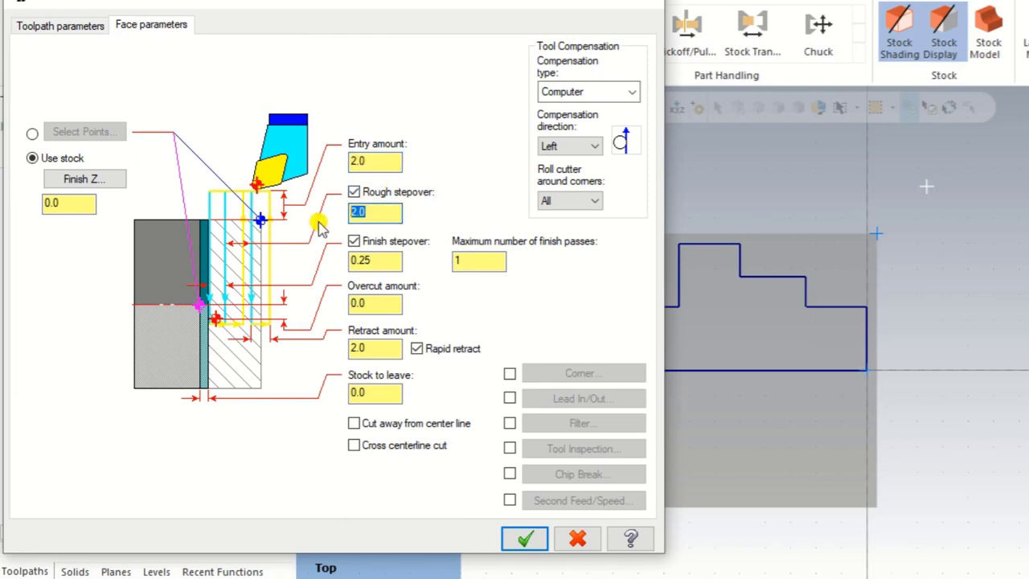
pyautogui.write('0.5')
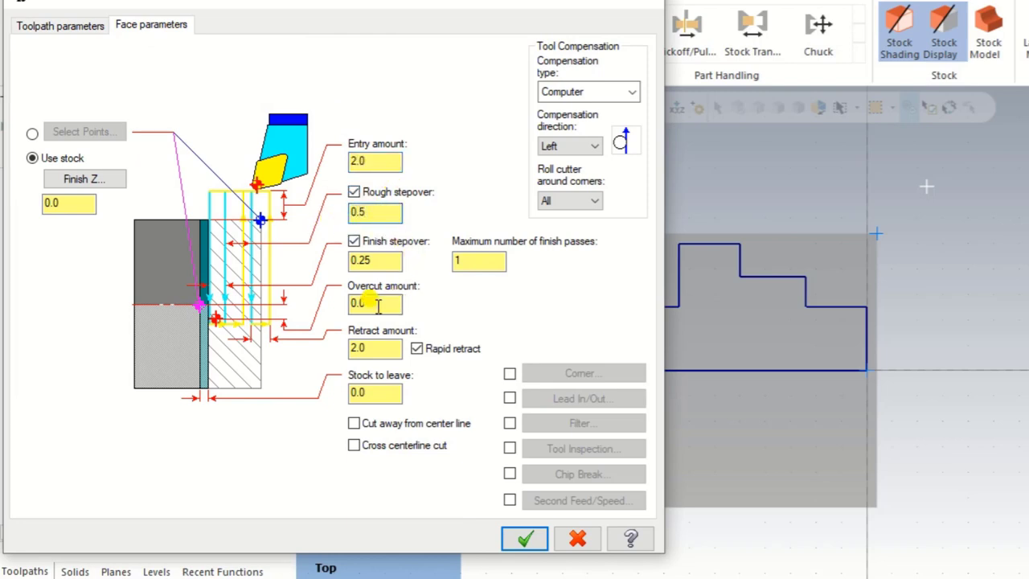
pyautogui.doubleClick(377, 306)
pyautogui.write('1.0')
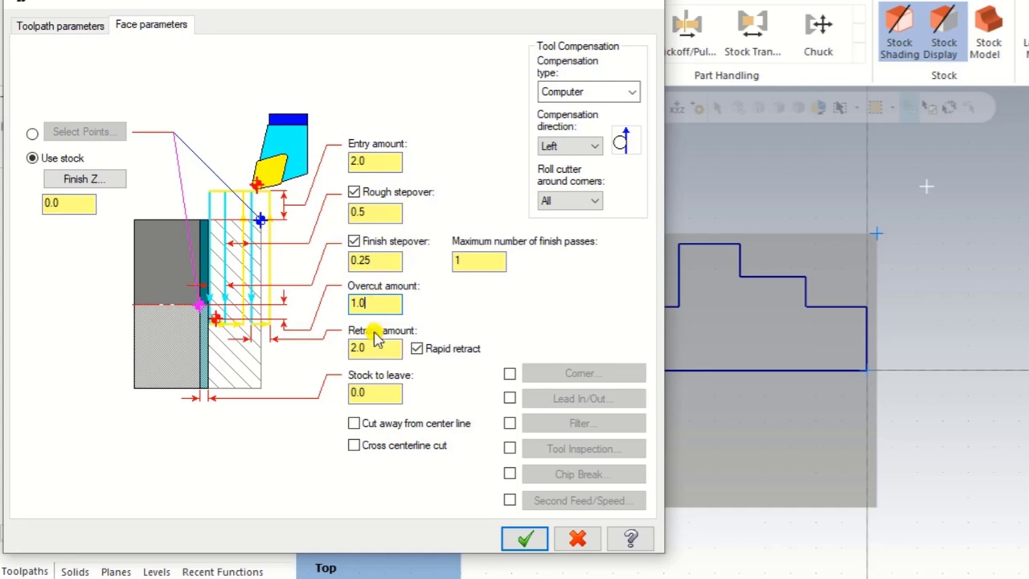
pyautogui.press('Tab')
pyautogui.doubleClick(370, 394)
pyautogui.write('0')
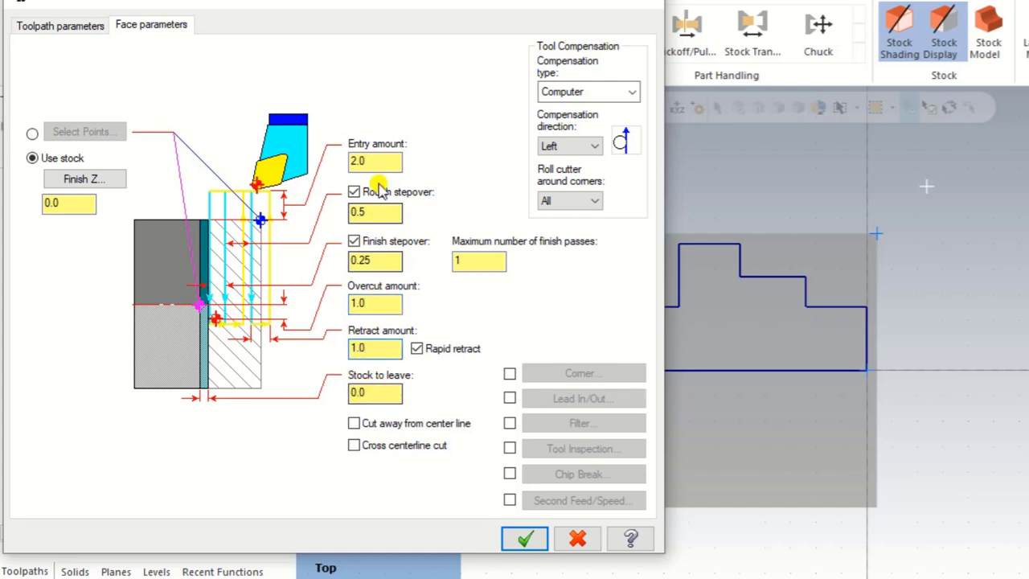
pyautogui.click(524, 536)
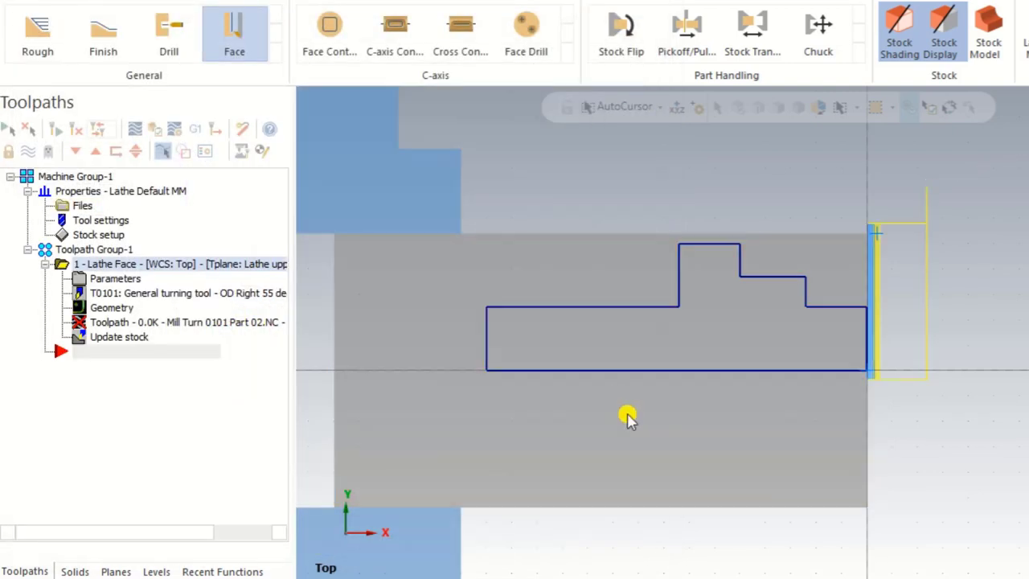
pyautogui.moveTo(902, 438); pyautogui.dragTo(829, 191)
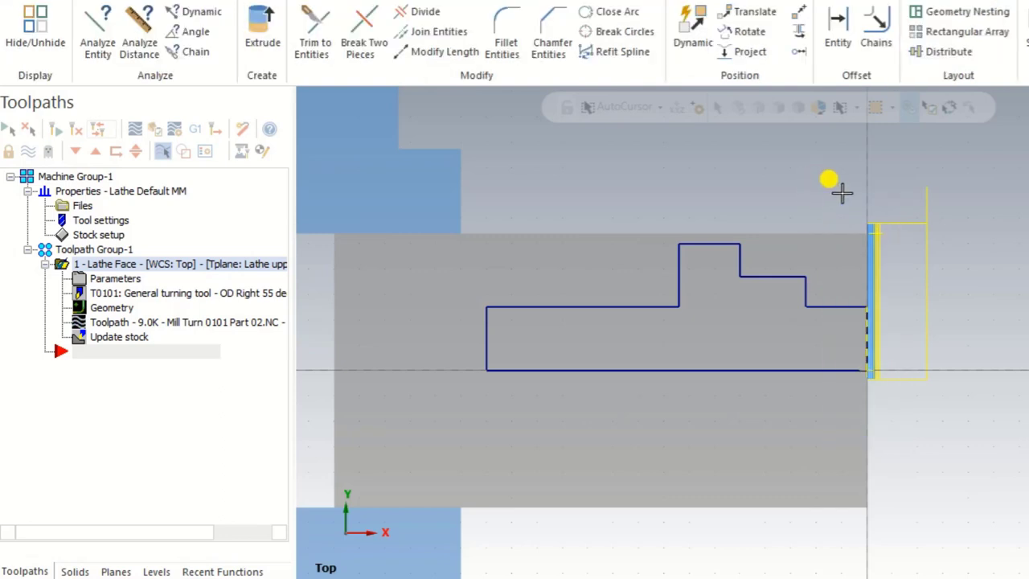
pyautogui.click(888, 259)
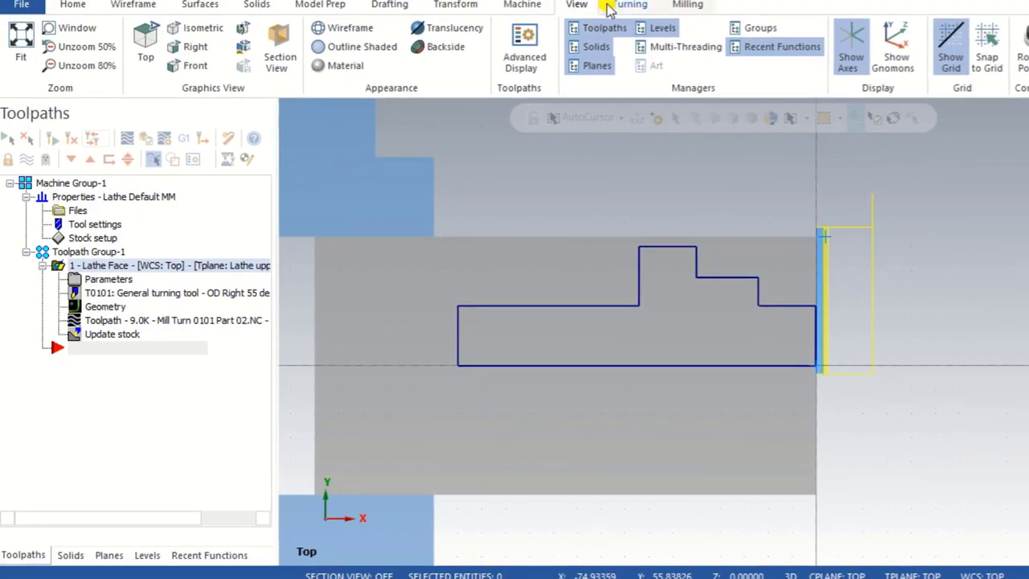
# Create a Lathe Rough toolpath chained from the right step to the left vertical edge
pyautogui.click(609, 8)
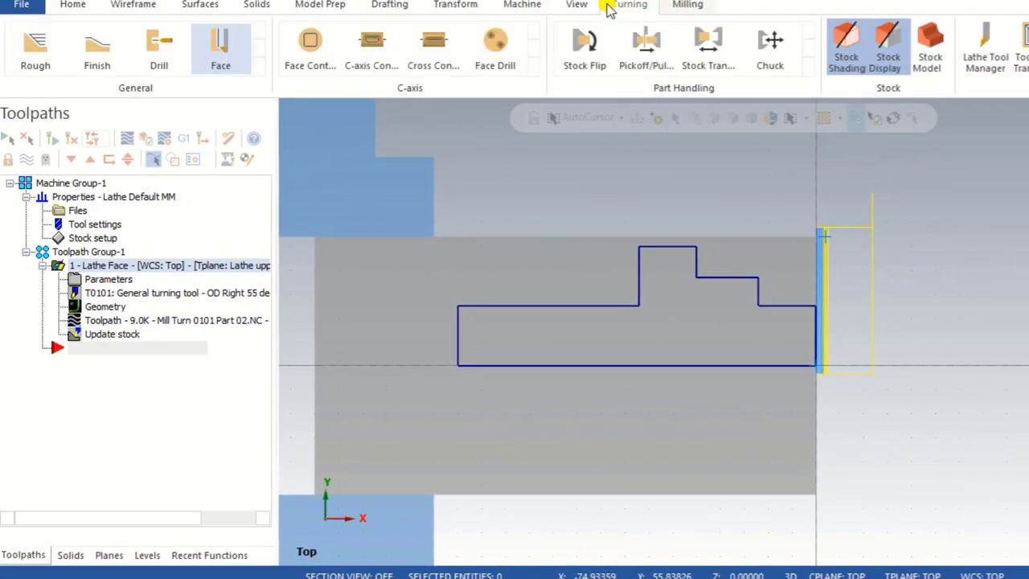
pyautogui.click(35, 49)
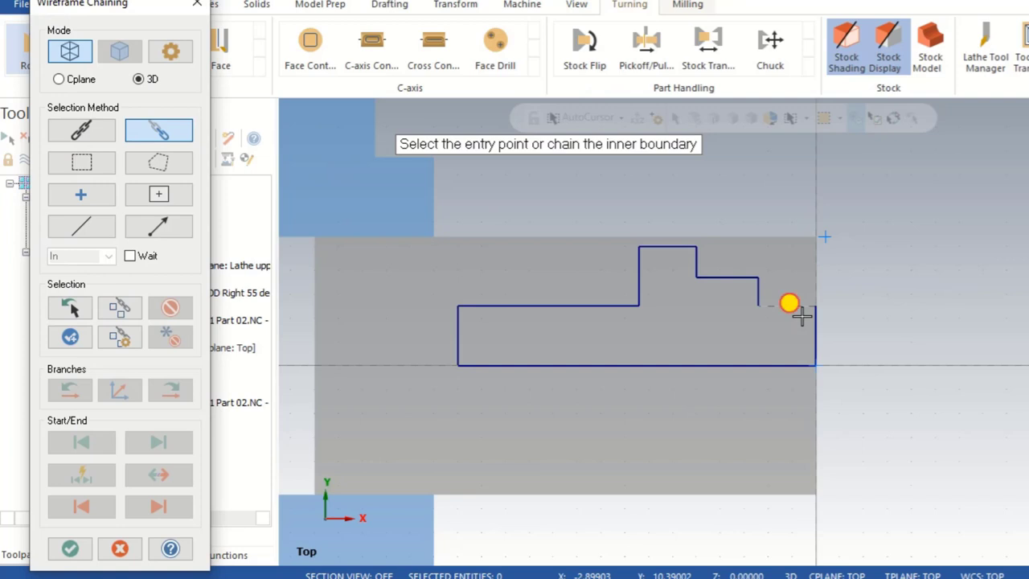
pyautogui.click(802, 315)
pyautogui.click(470, 302)
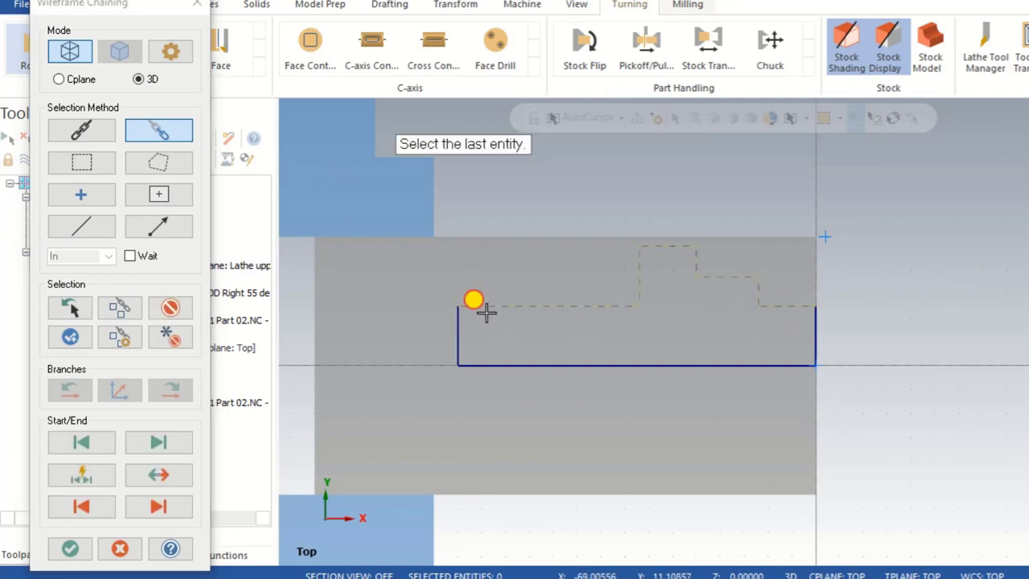
pyautogui.click(70, 549)
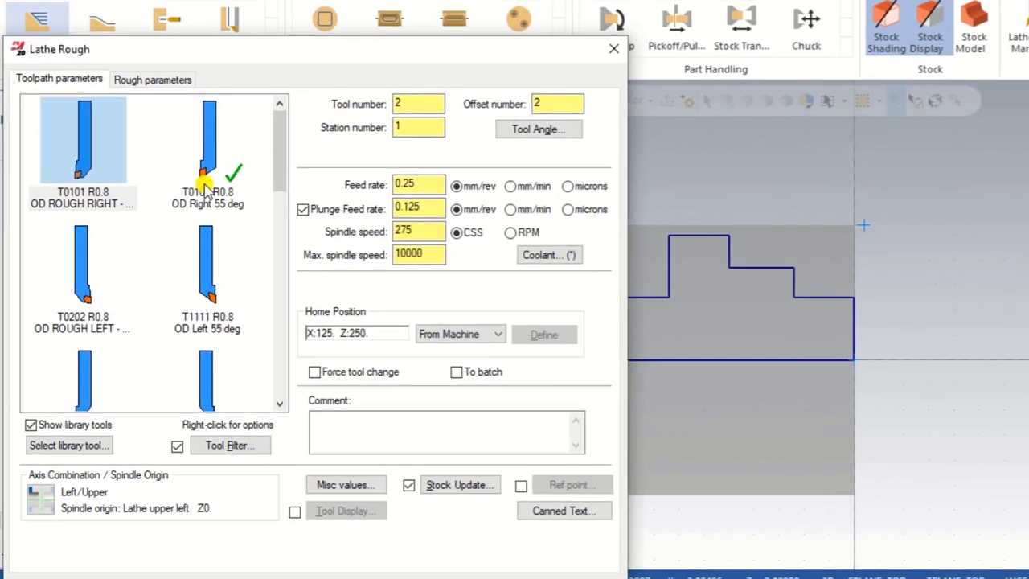
# Use the T0101 OD Right 55 deg tool with feed 0.2, plunge 0.15, speed 300, max 1200, comment 'Rough OD'
pyautogui.click(199, 182)
pyautogui.doubleClick(439, 161)
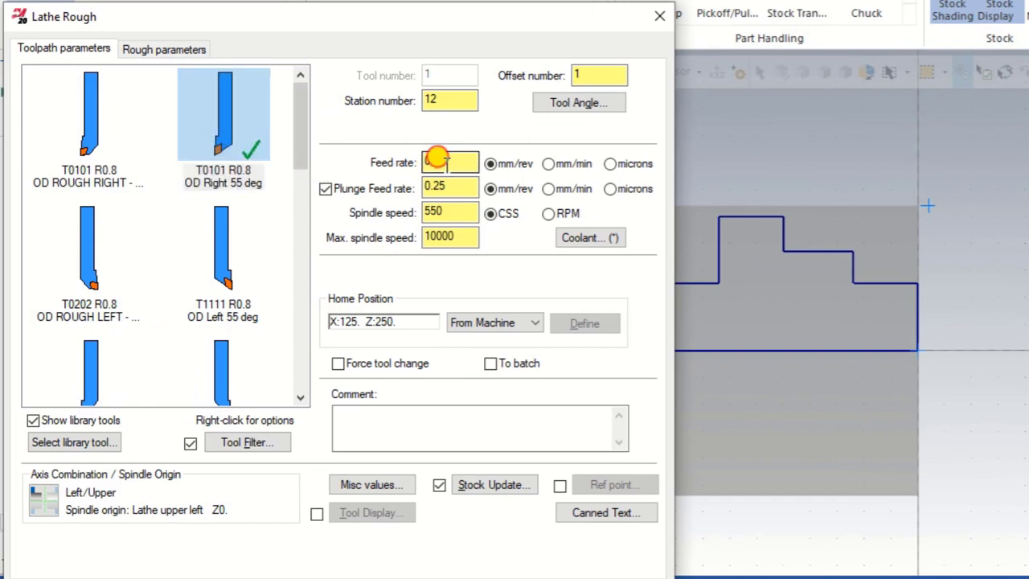
pyautogui.write('0.3')
pyautogui.press('Tab')
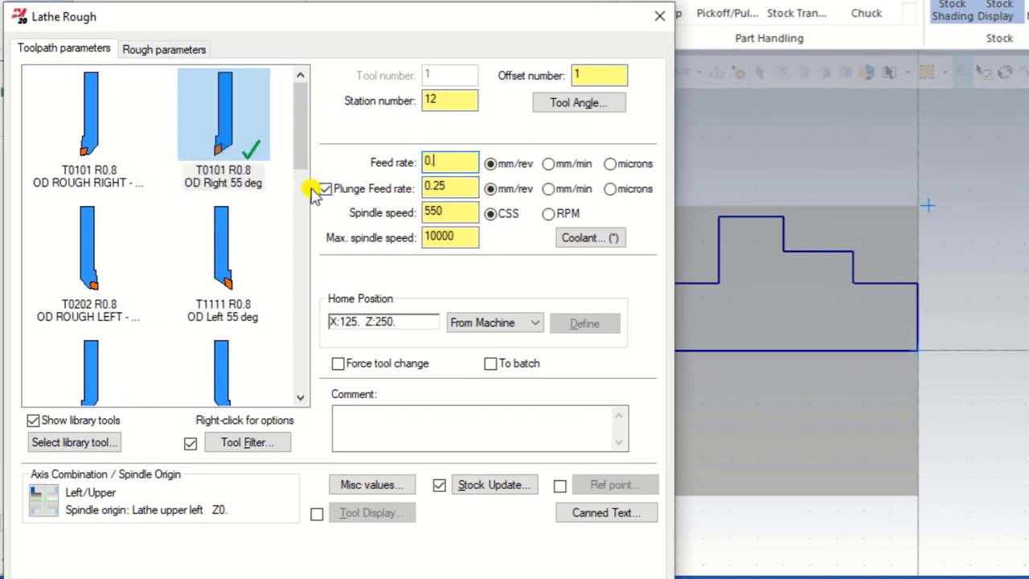
pyautogui.doubleClick(454, 188)
pyautogui.press('BackSpace')
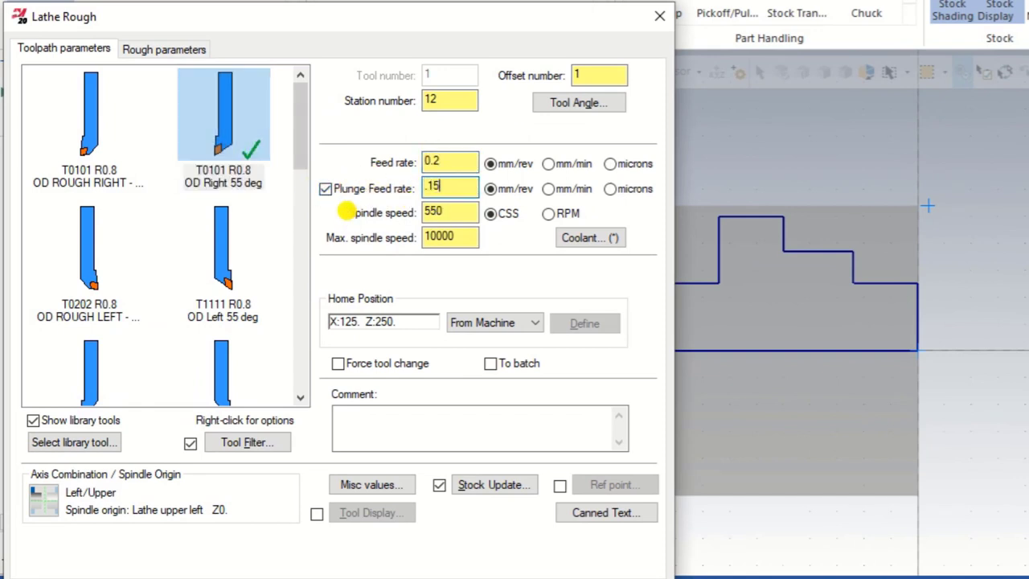
pyautogui.press('Tab')
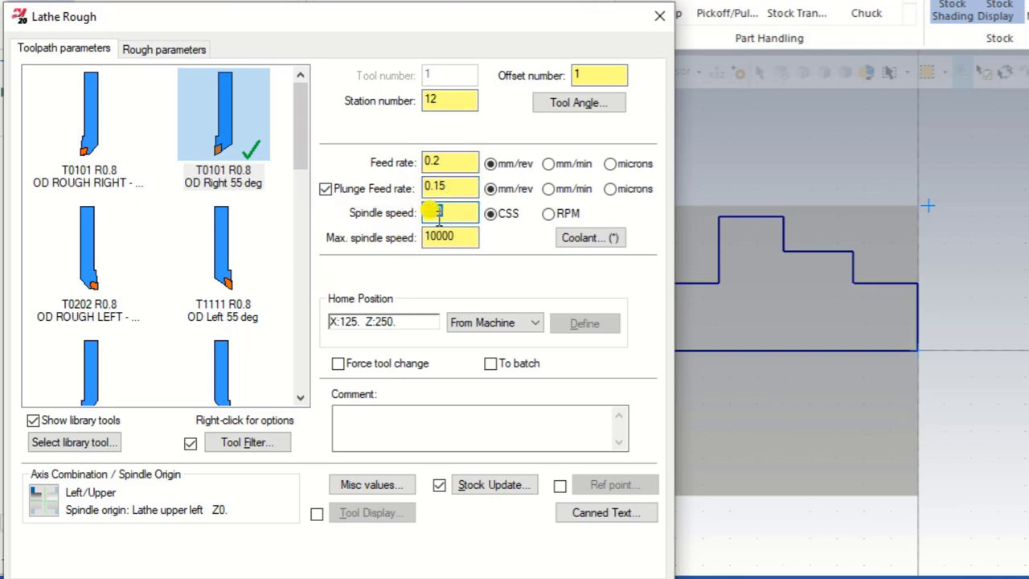
pyautogui.write('300')
pyautogui.press('Tab')
pyautogui.write('1200')
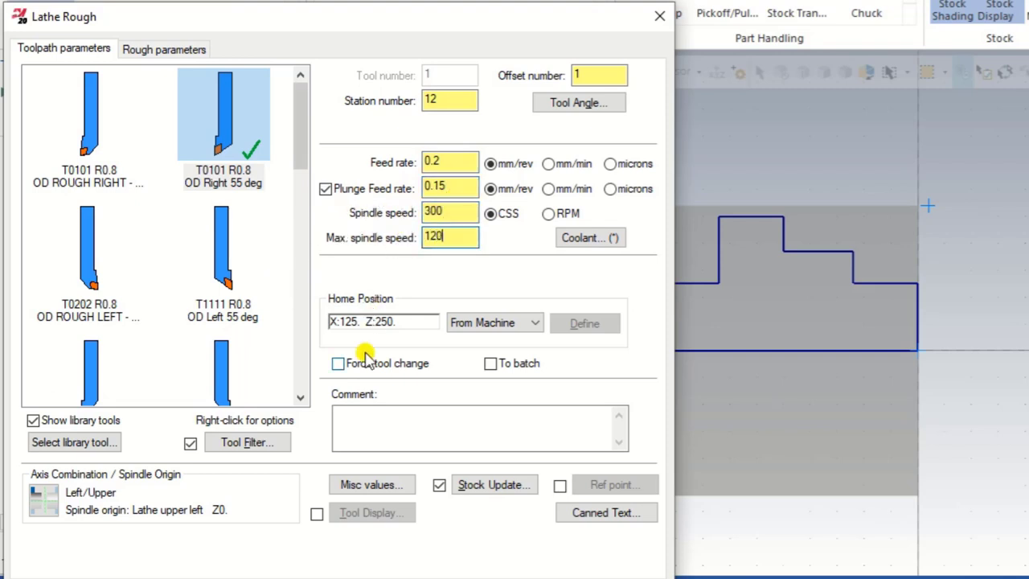
pyautogui.click(376, 417)
pyautogui.write('Rough OD')
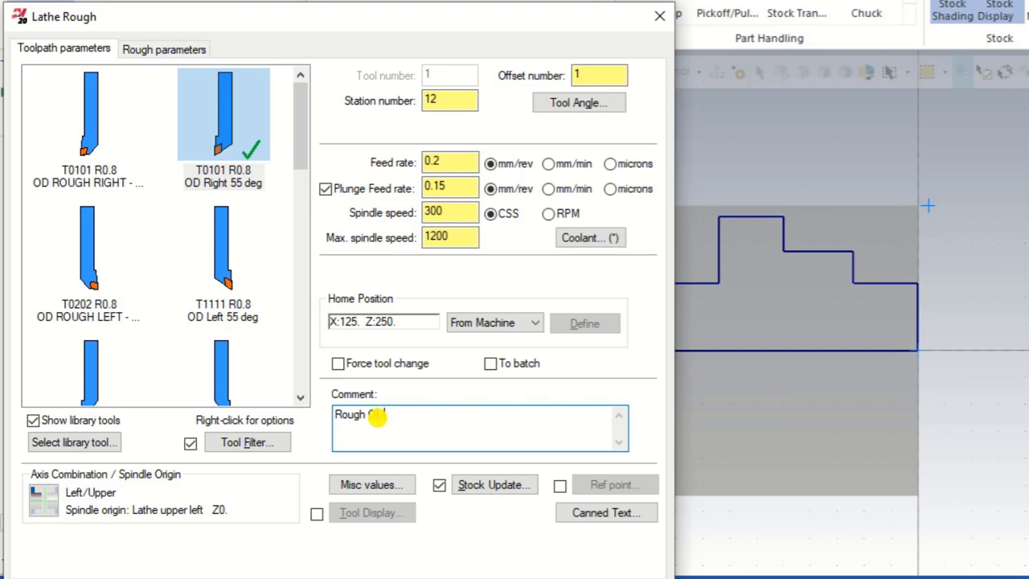
# Enable reference points, pick an approach point near the part, and copy it to retract
pyautogui.click(560, 486)
pyautogui.click(582, 487)
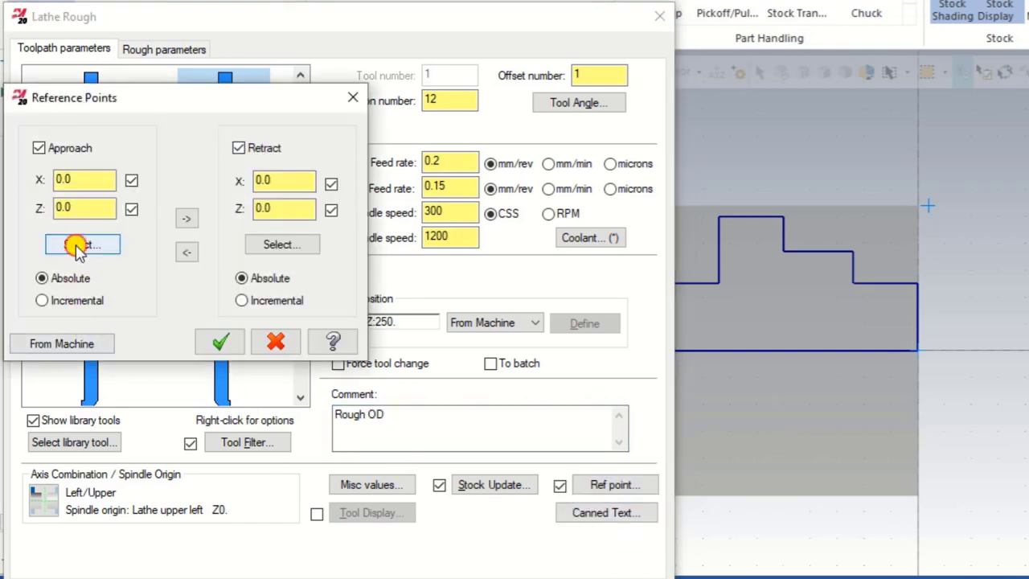
pyautogui.click(80, 241)
pyautogui.click(956, 161)
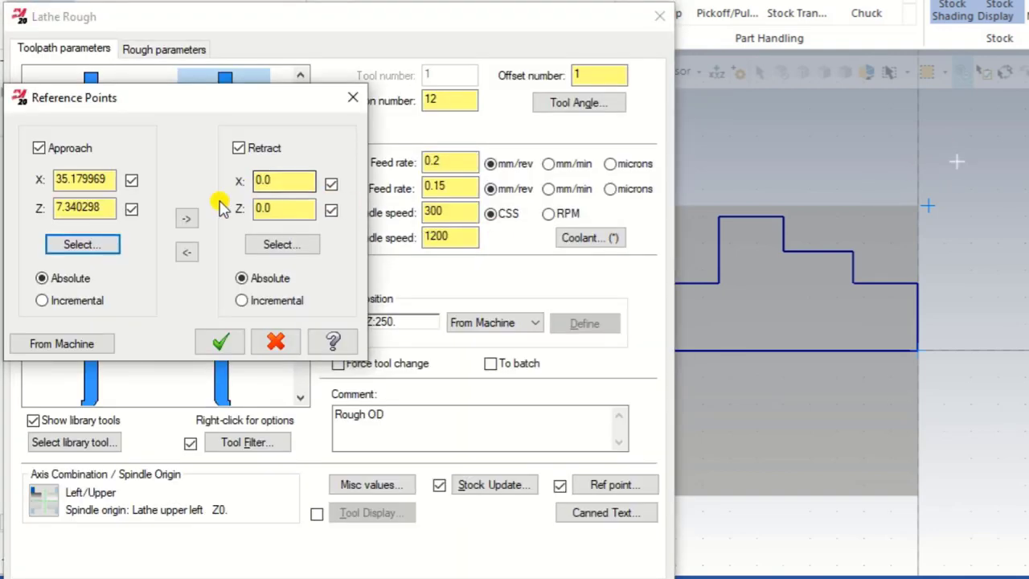
pyautogui.click(186, 218)
pyautogui.click(220, 339)
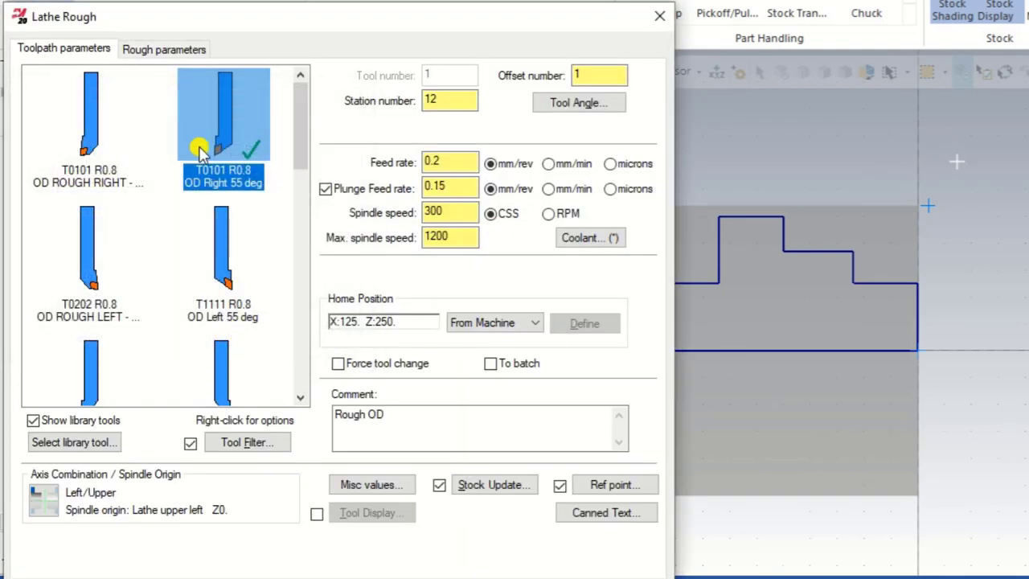
pyautogui.click(177, 52)
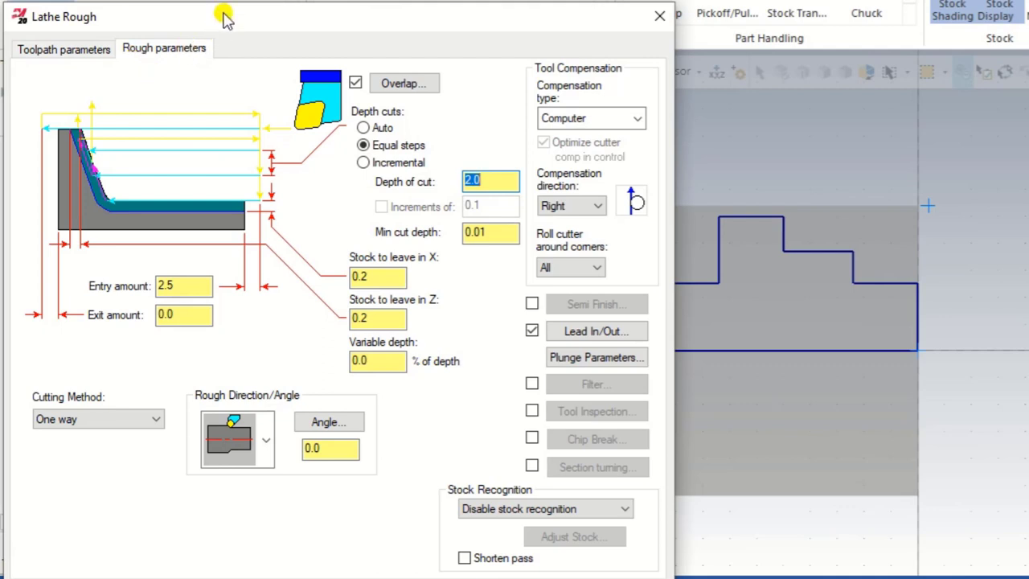
# Set the roughing stock to leave to 0.5 in X and 0.5 in Z
pyautogui.moveTo(225, 18); pyautogui.dragTo(247, 2)
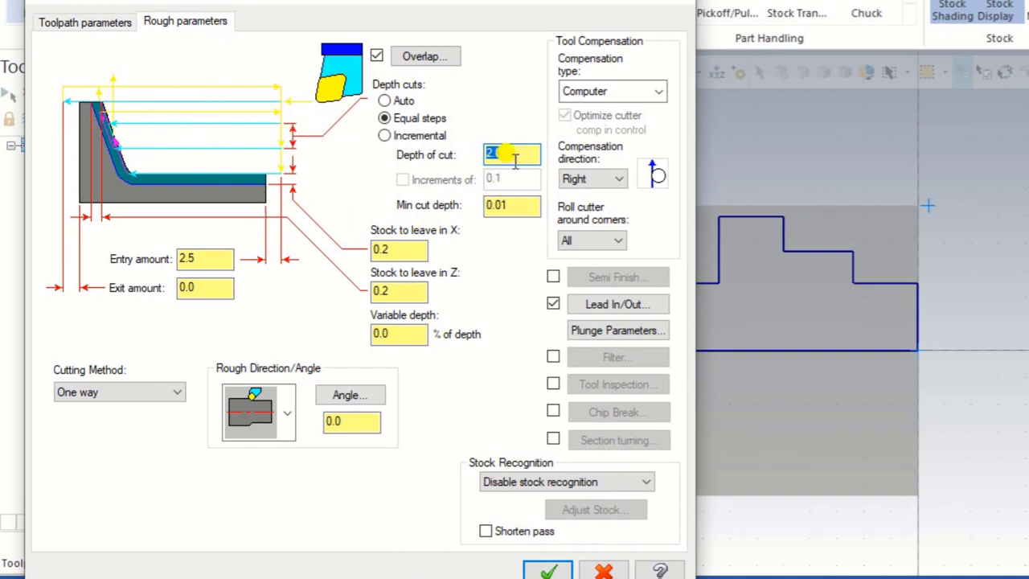
pyautogui.write('0.5')
pyautogui.doubleClick(404, 246)
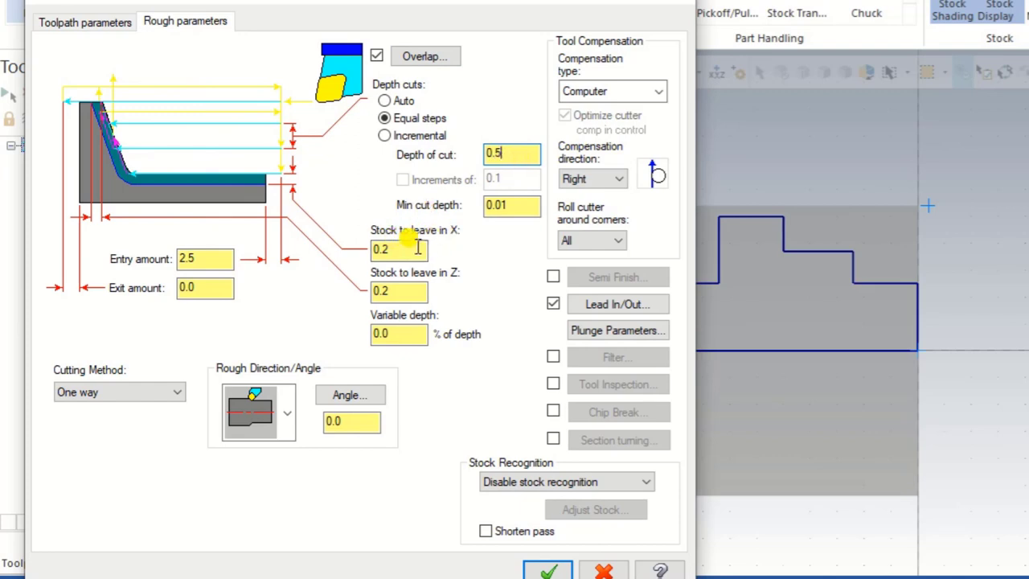
pyautogui.write('0.5')
pyautogui.doubleClick(394, 291)
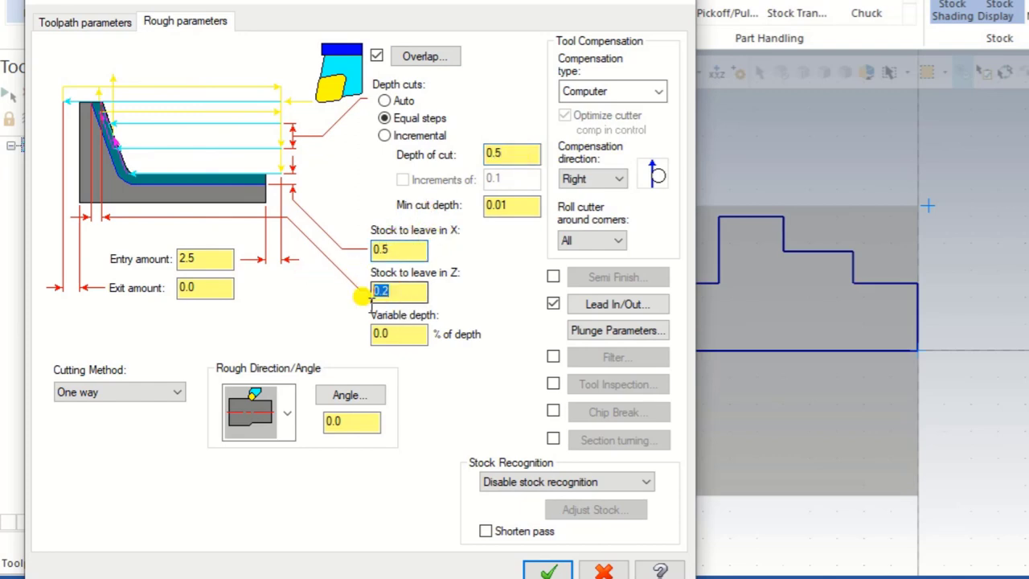
pyautogui.write('.5')
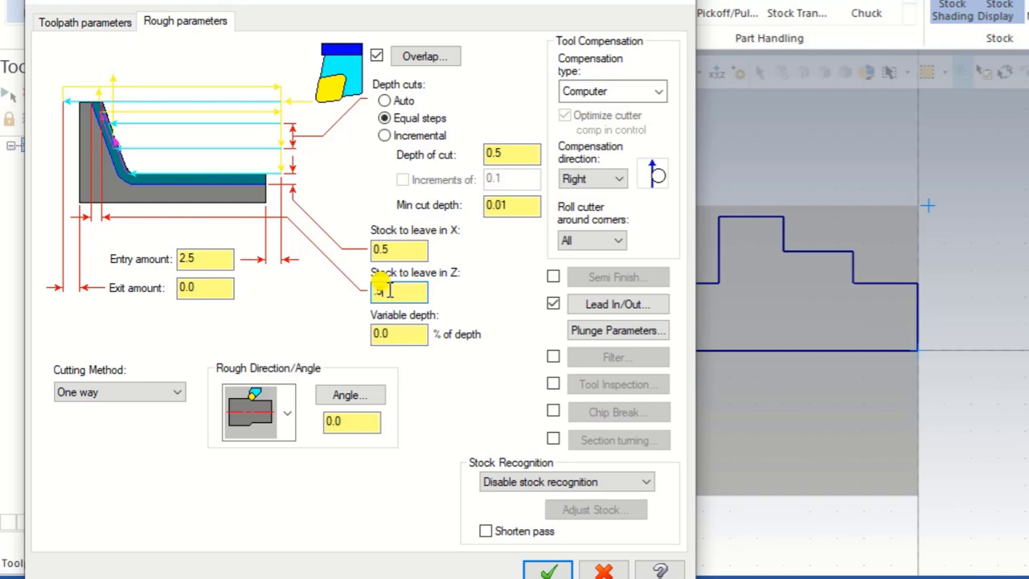
# Set entry amount 1.0, bound roughing by the stock's outer boundary, and accept the passes
pyautogui.doubleClick(218, 259)
pyautogui.write('1')
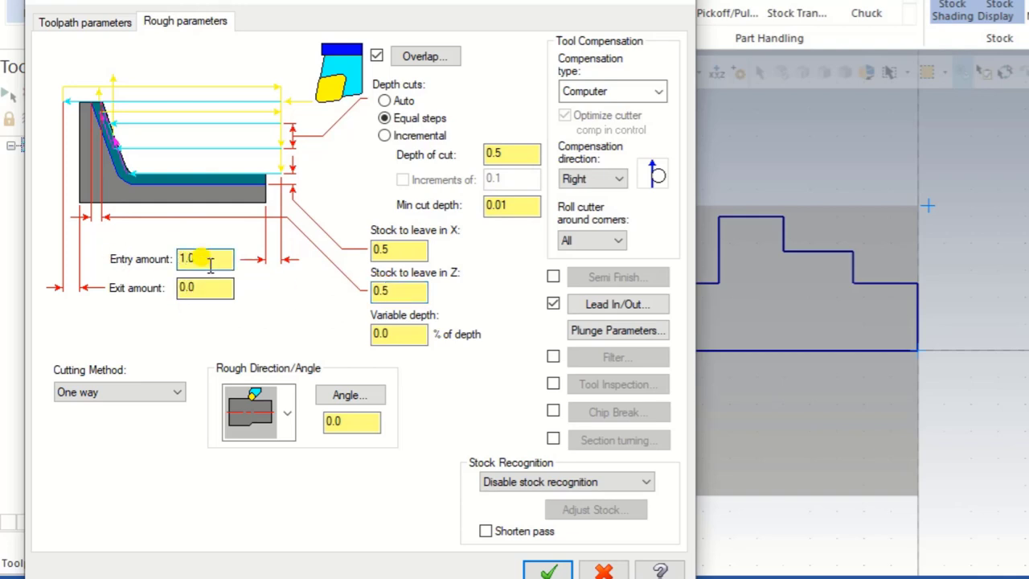
pyautogui.click(512, 482)
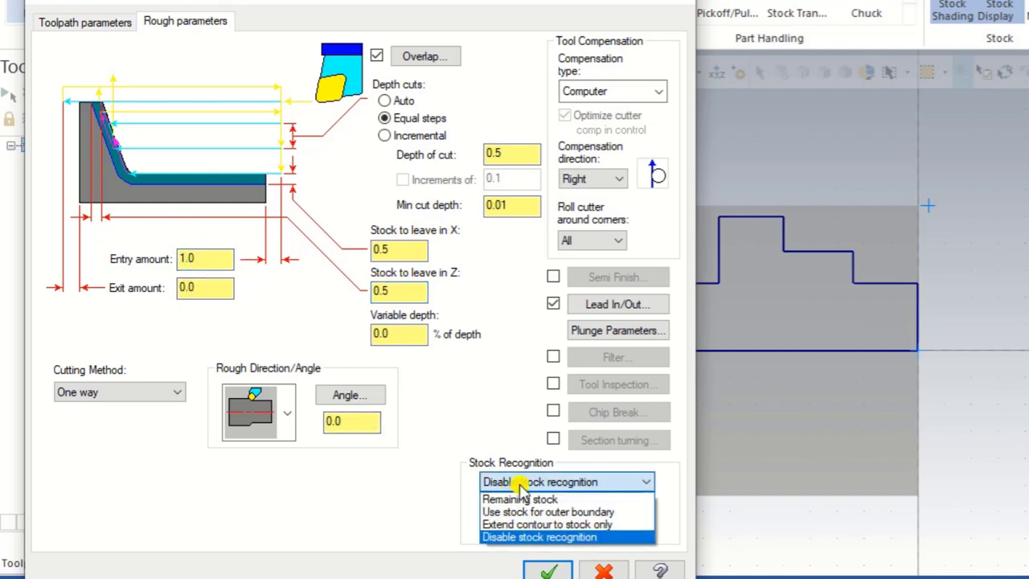
pyautogui.click(527, 515)
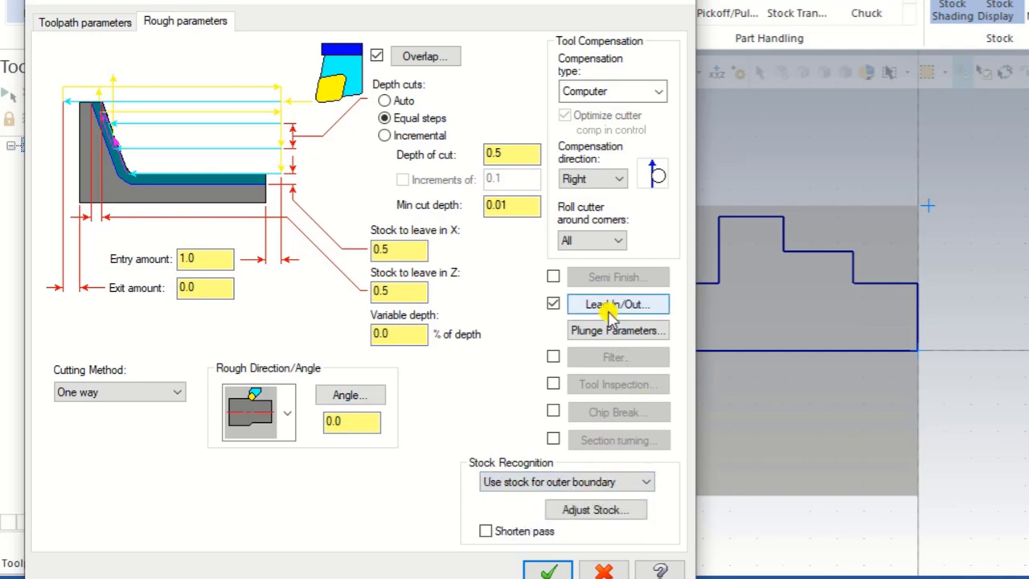
pyautogui.click(557, 572)
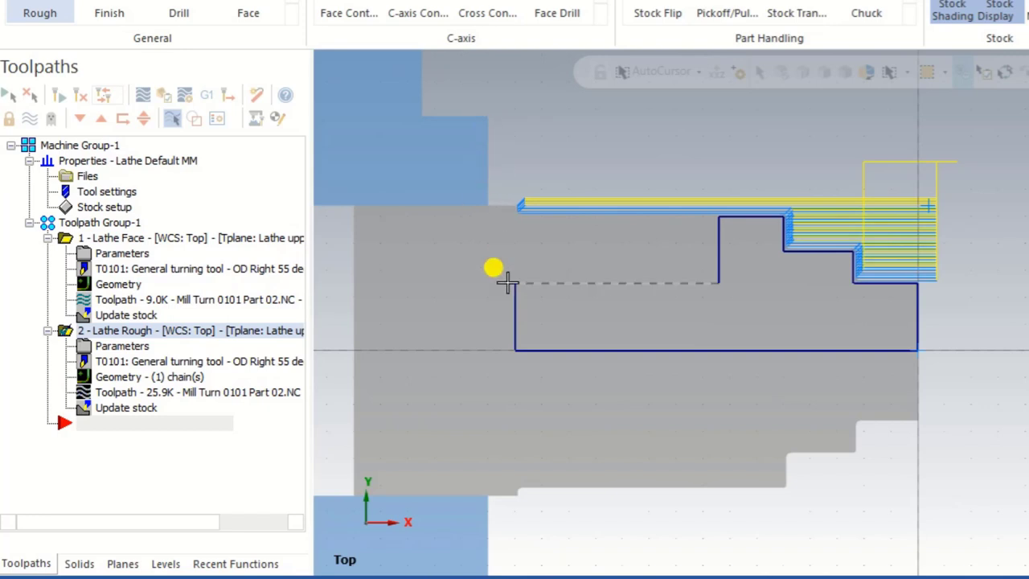
pyautogui.scroll(1, 507, 281)
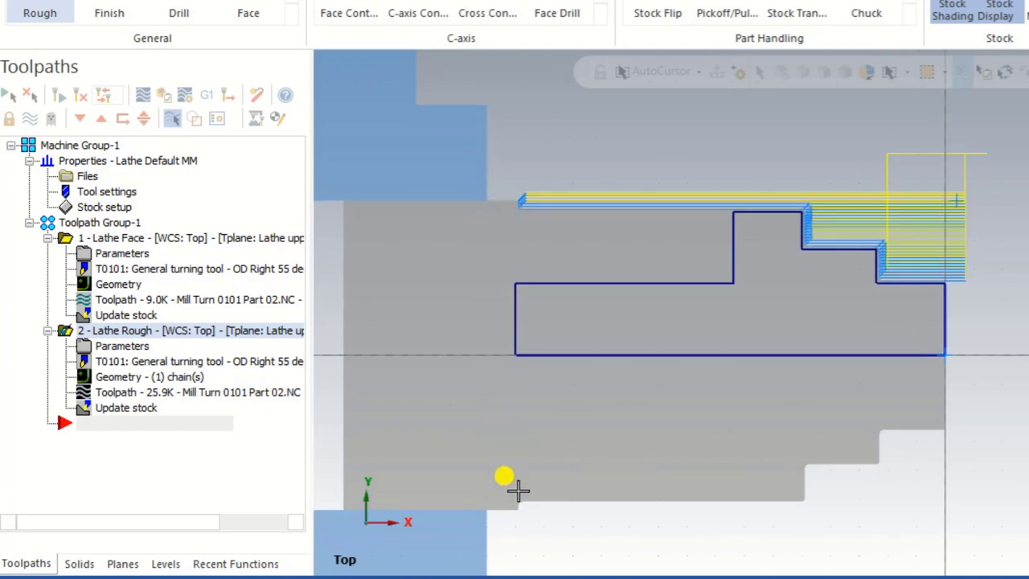
# Reopen Lathe Rough, turn on Semi Finish, and set stepover 0.3 with 0.0 stock in X and Z
pyautogui.click(117, 349)
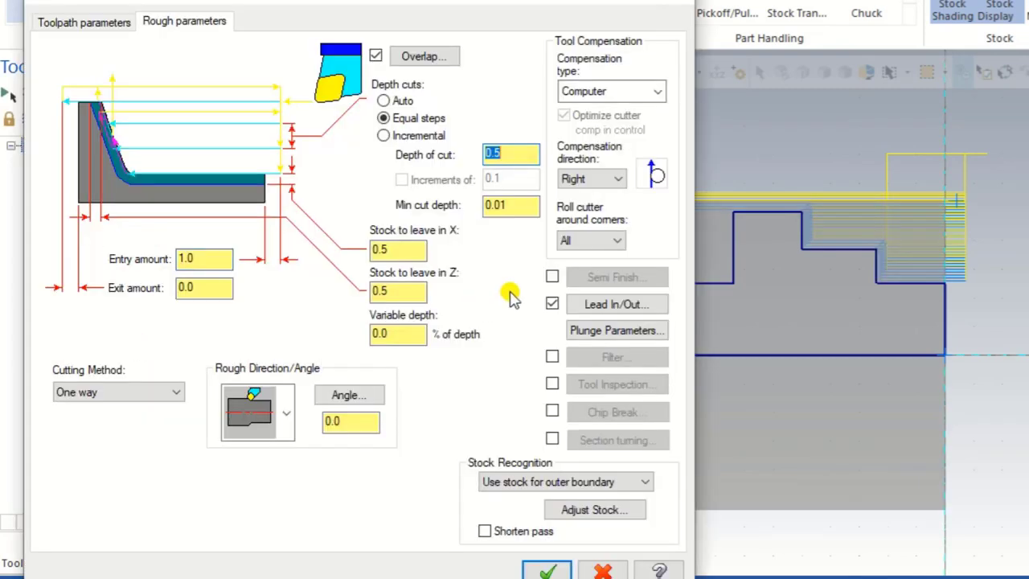
pyautogui.click(552, 276)
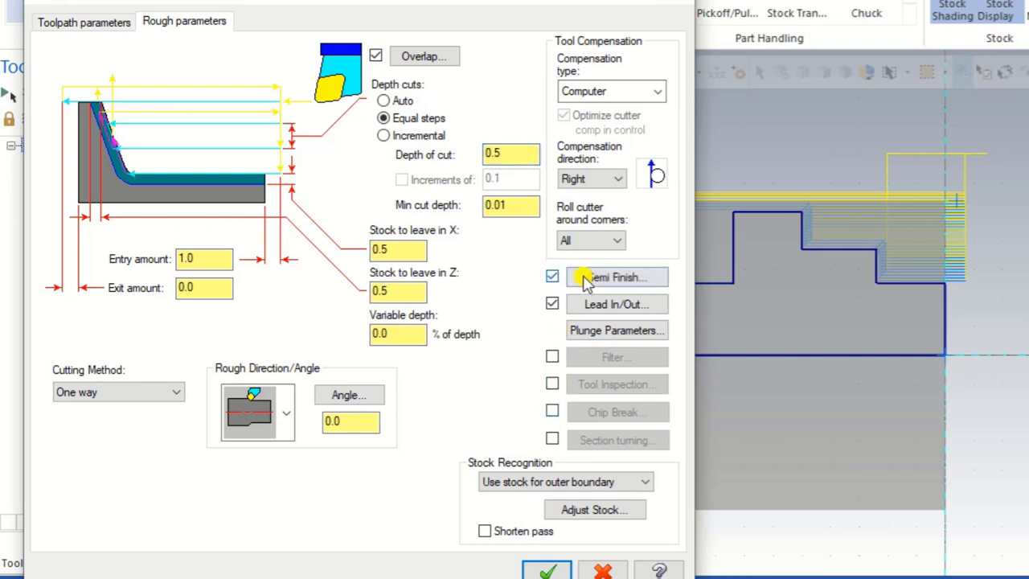
pyautogui.click(597, 278)
pyautogui.moveTo(142, 103); pyautogui.dragTo(151, 18)
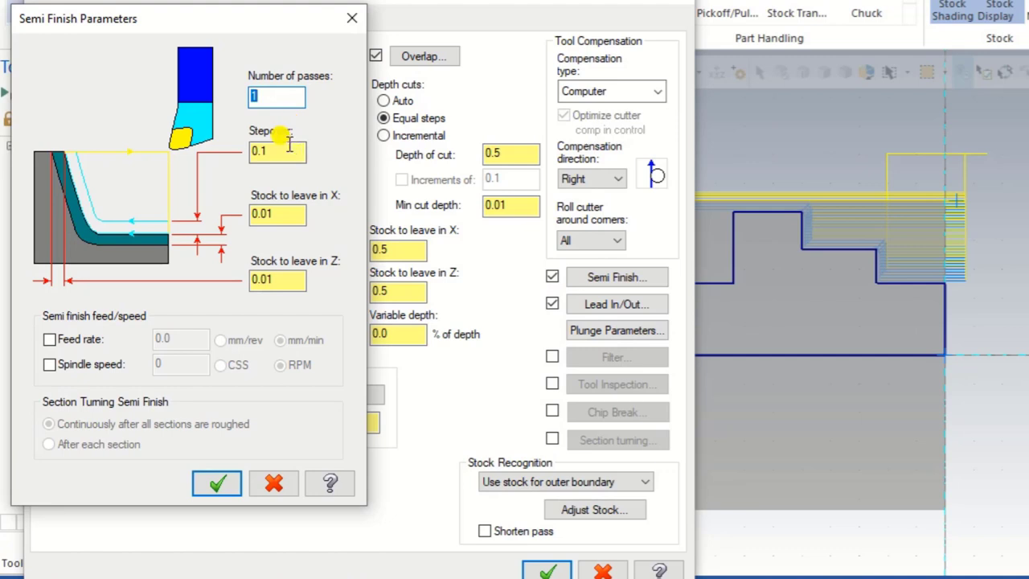
pyautogui.doubleClick(277, 151)
pyautogui.write('0.3')
pyautogui.click(268, 217)
pyautogui.write('0')
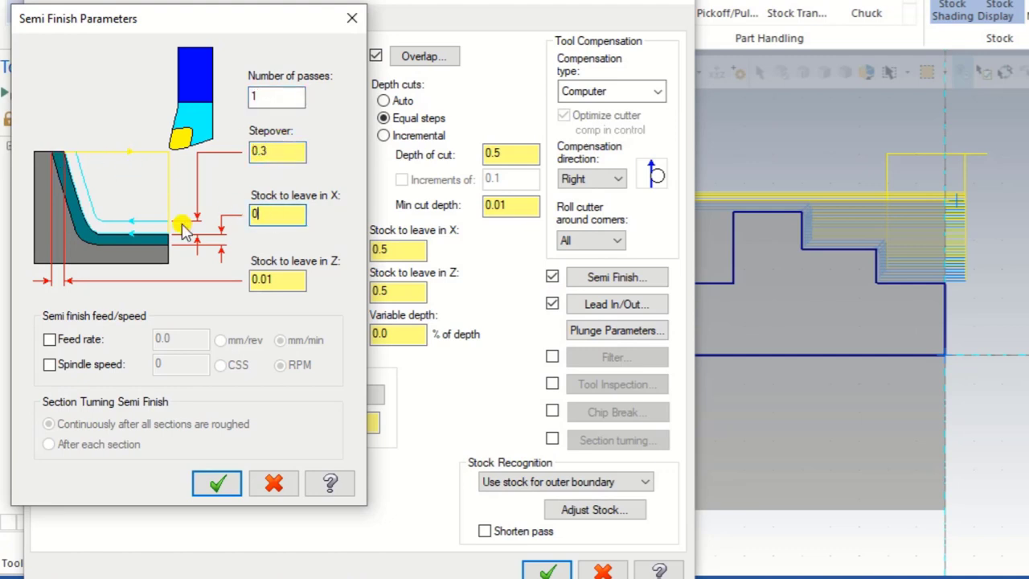
pyautogui.write('.0')
pyautogui.press('Tab')
pyautogui.write('0.0')
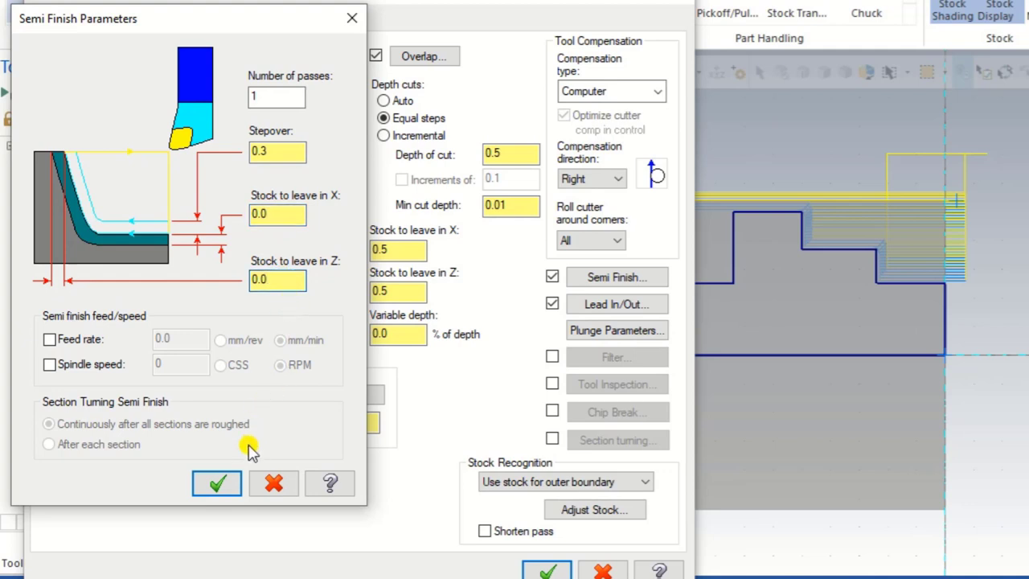
pyautogui.click(234, 483)
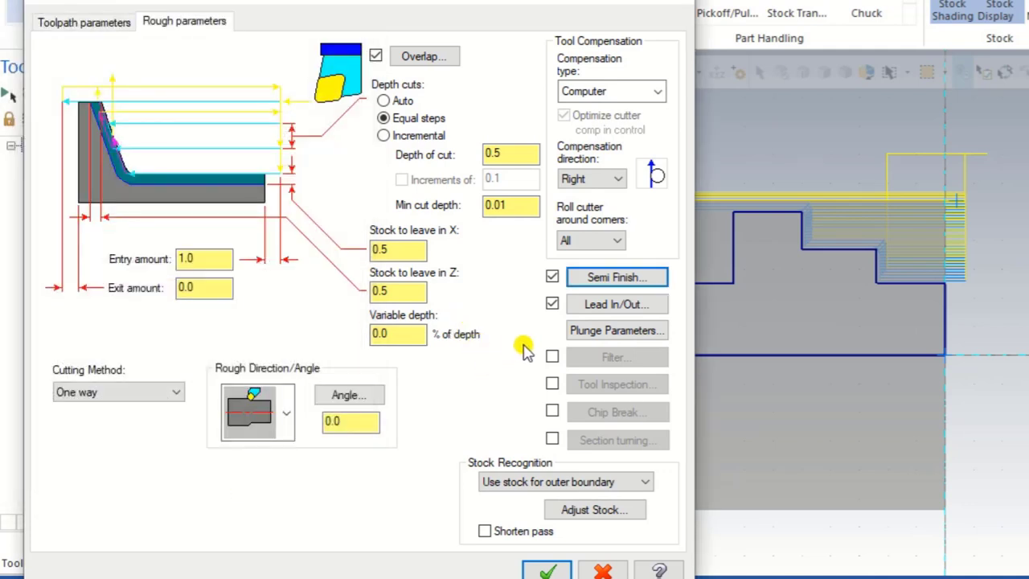
# Set the lead-in entry angle to -135° and extend the contour end by 4.0 on lead-out
pyautogui.click(613, 310)
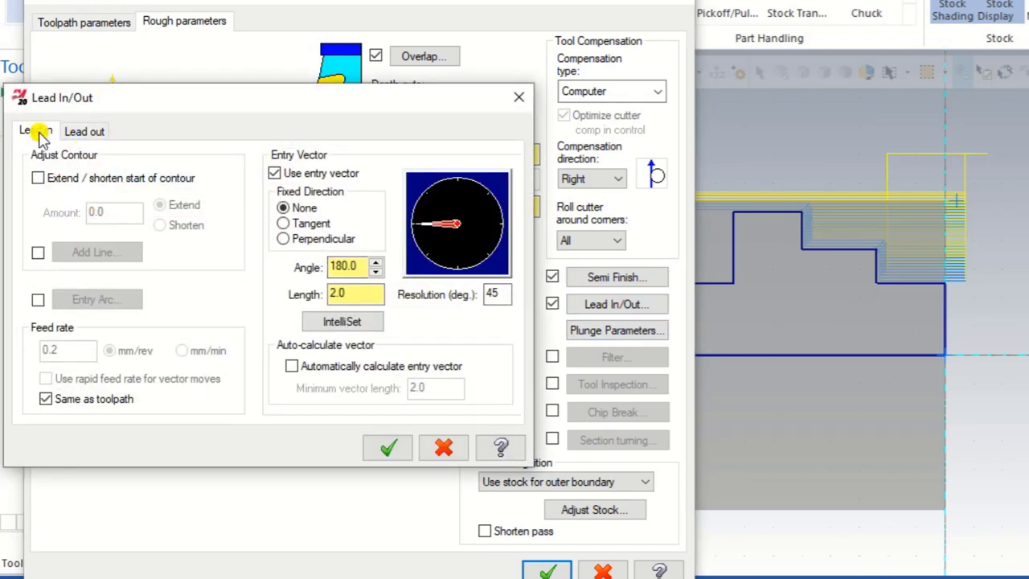
pyautogui.click(426, 261)
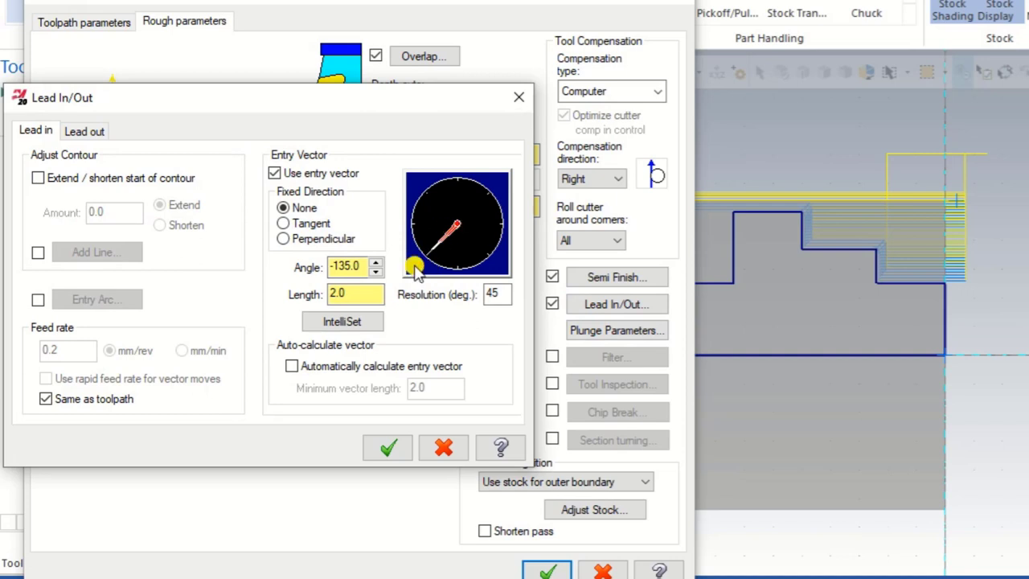
pyautogui.click(453, 233)
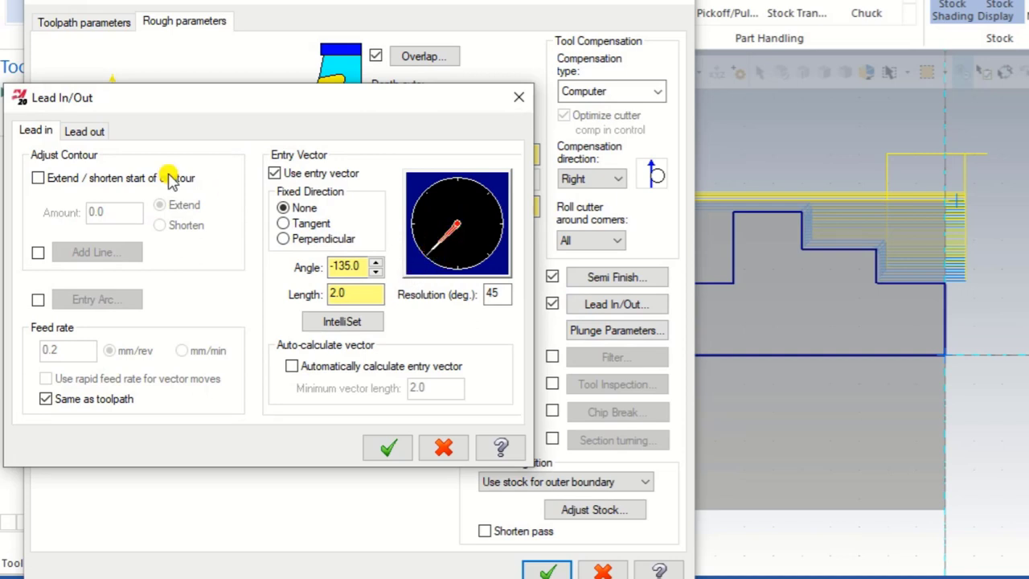
pyautogui.click(93, 135)
pyautogui.click(37, 178)
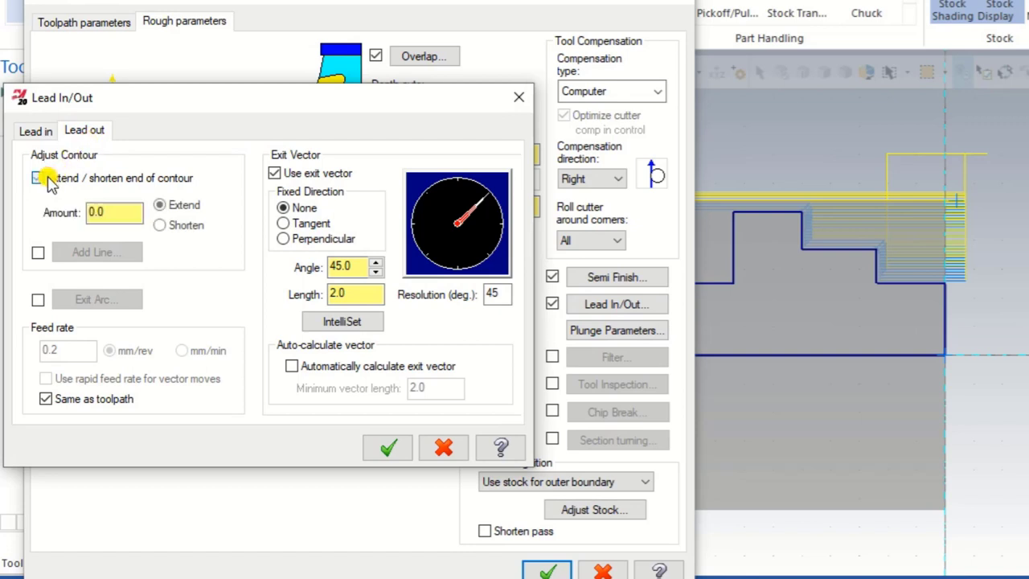
pyautogui.click(50, 226)
pyautogui.write('4')
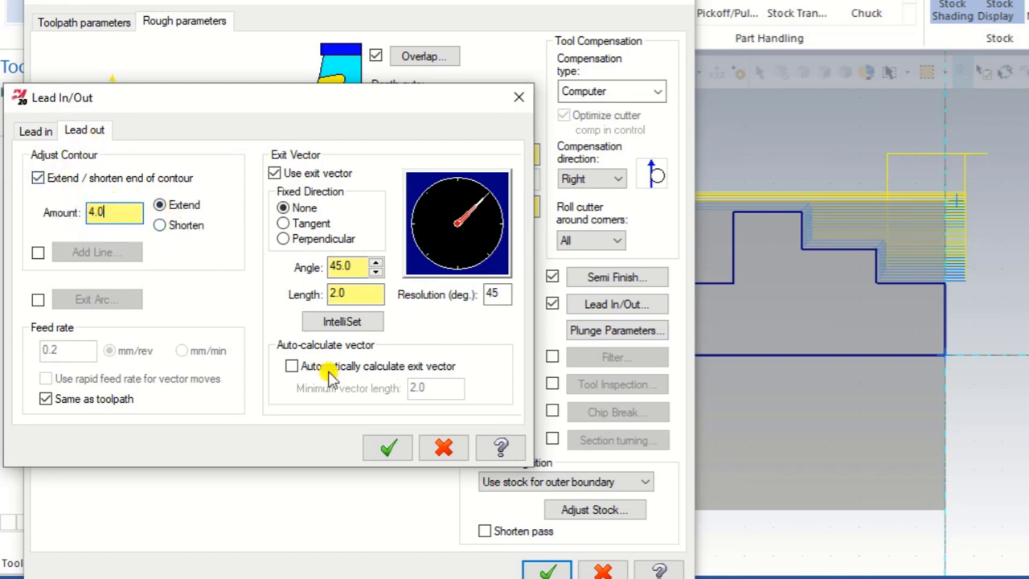
pyautogui.click(383, 446)
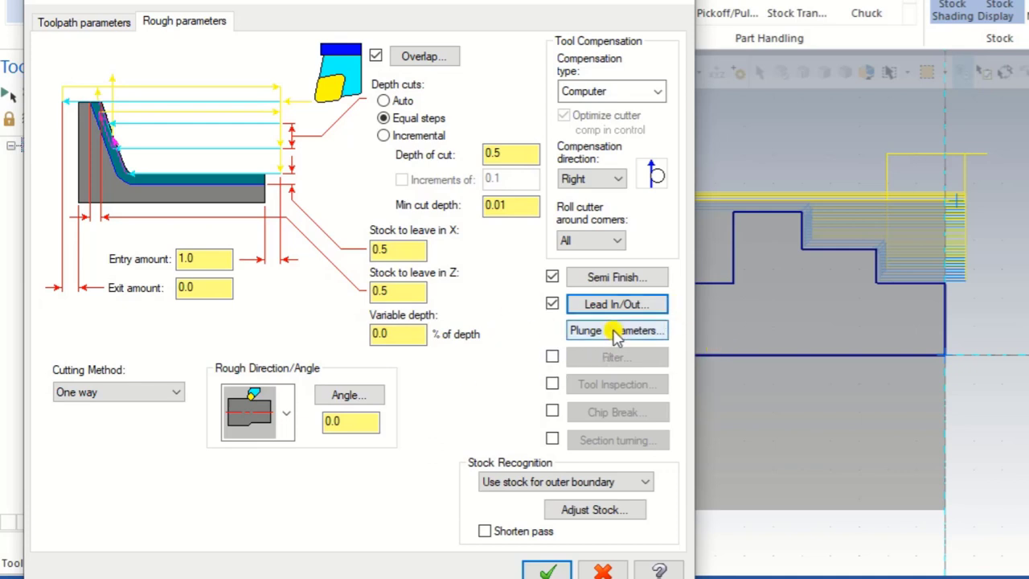
pyautogui.click(545, 571)
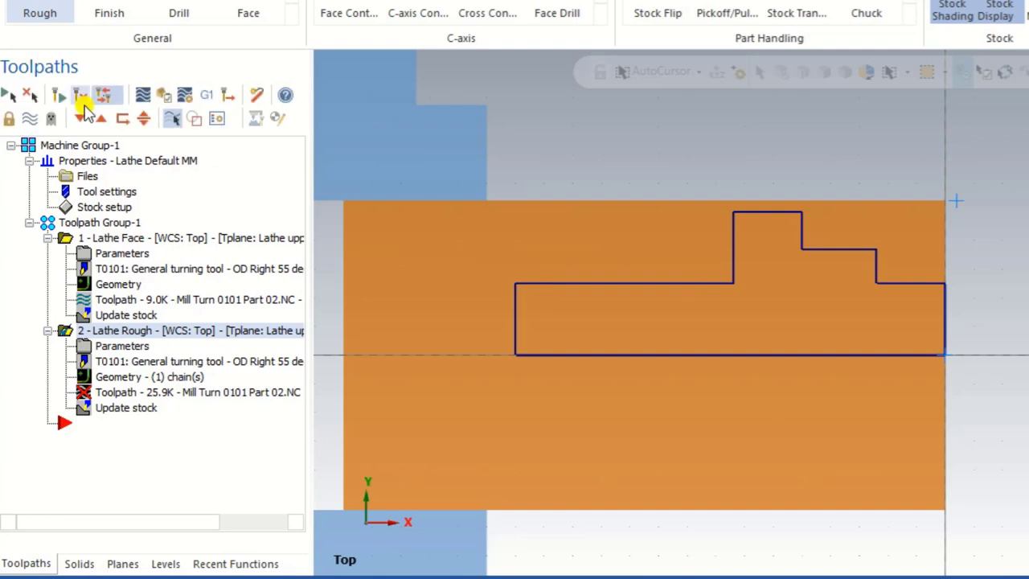
# Regenerate the dirty Lathe Rough operation and reopen its parameters
pyautogui.click(81, 95)
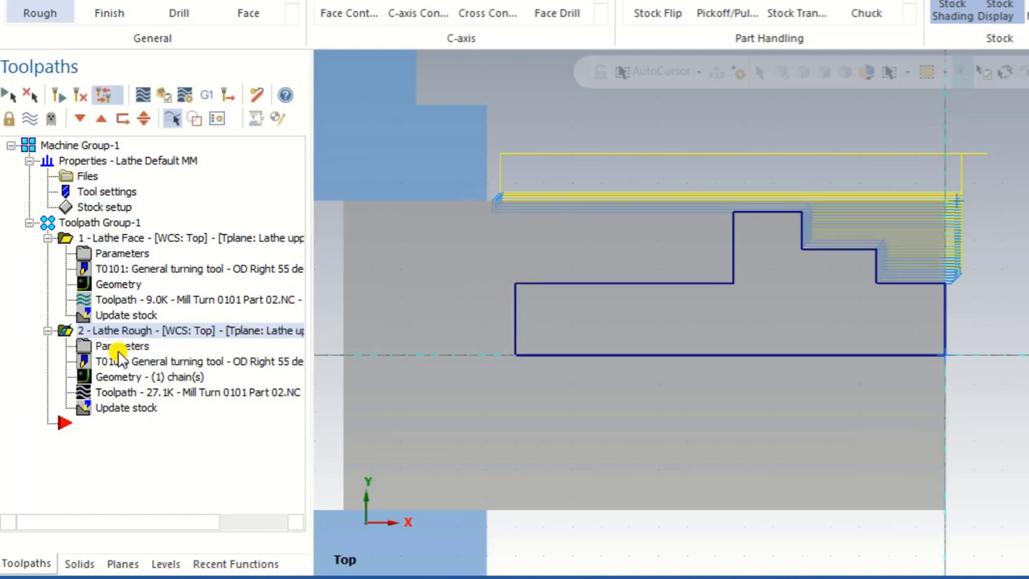
pyautogui.click(116, 348)
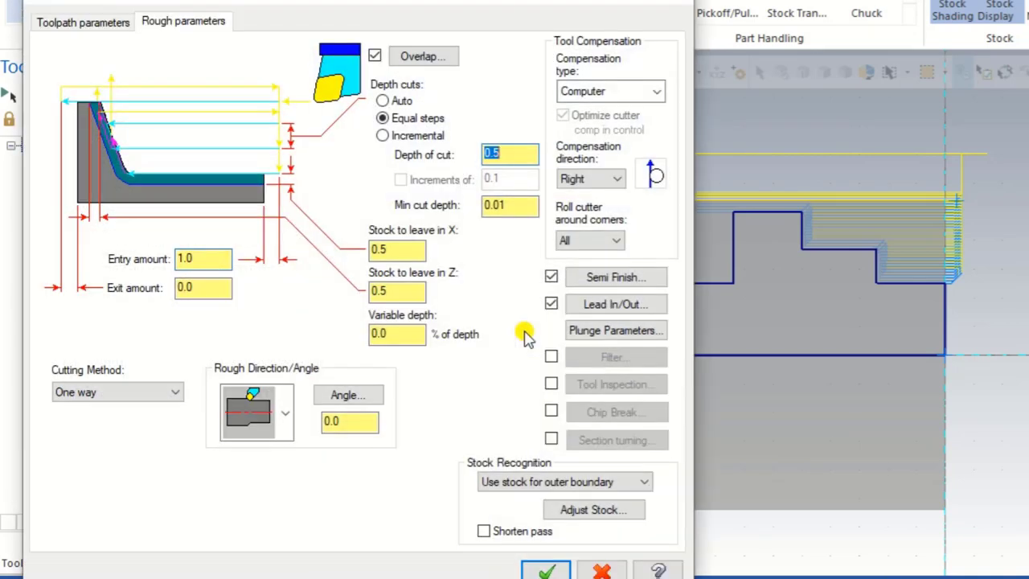
# Enable plunge cutting into recessed steps in the Plunge Parameters and confirm
pyautogui.click(645, 331)
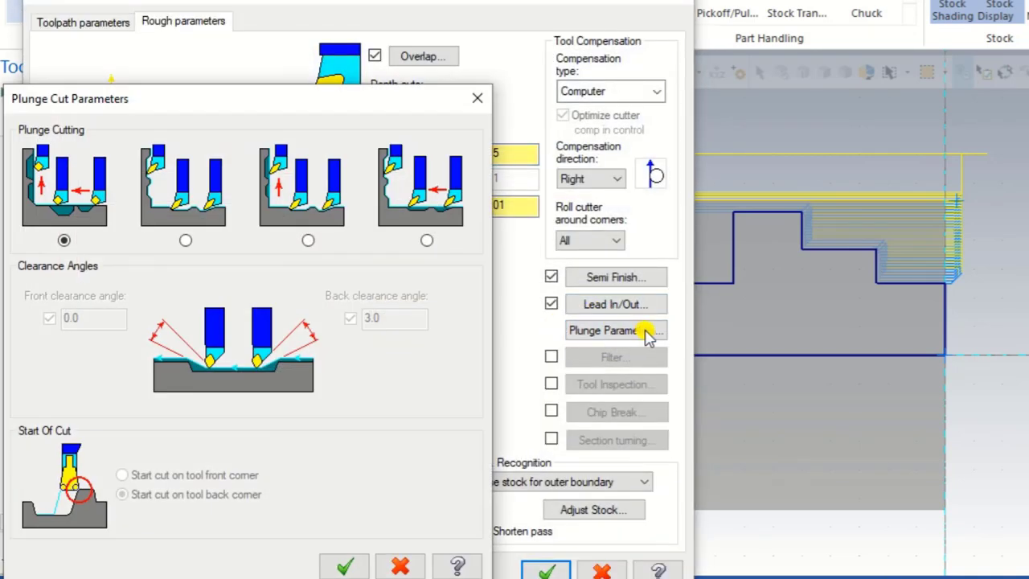
pyautogui.click(185, 241)
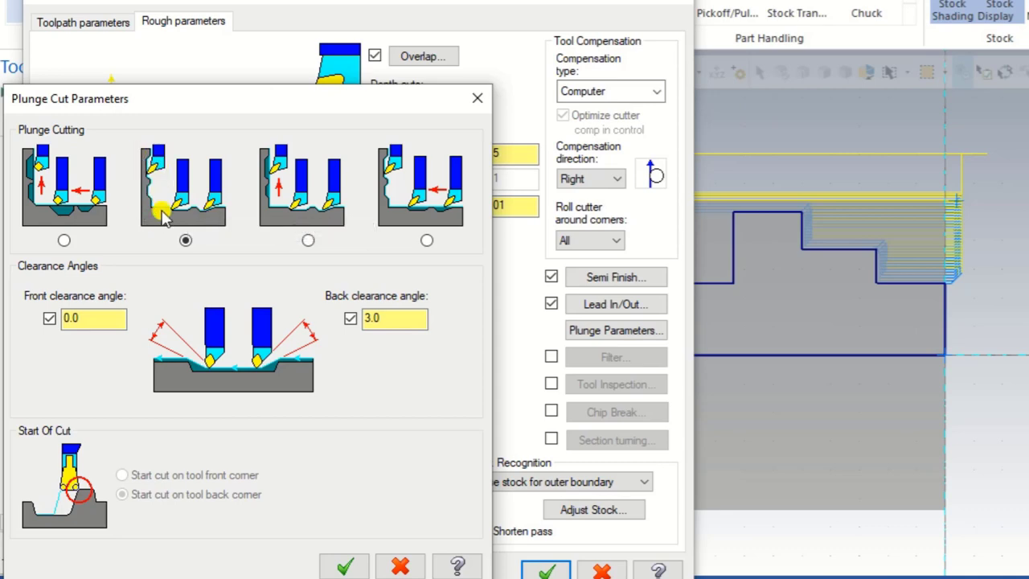
pyautogui.click(363, 569)
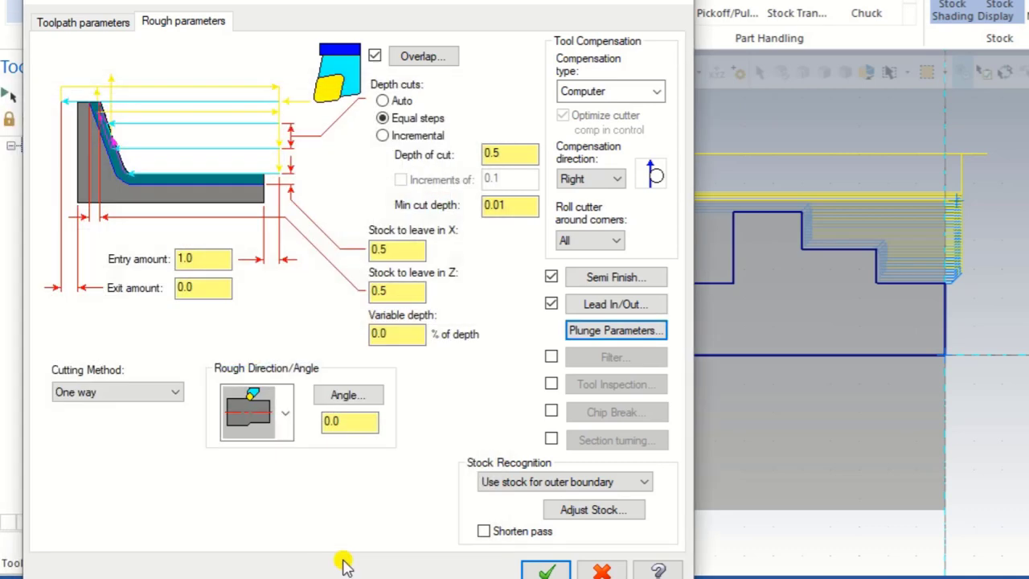
# Accept and regenerate the rough toolpath, then window-select two profile lines and clear the selection
pyautogui.click(546, 569)
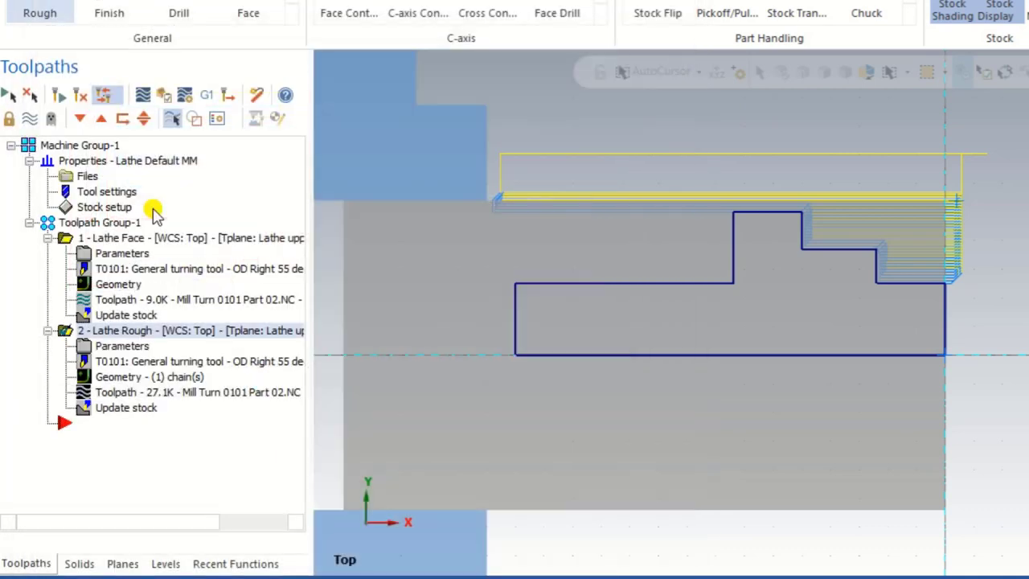
pyautogui.click(81, 96)
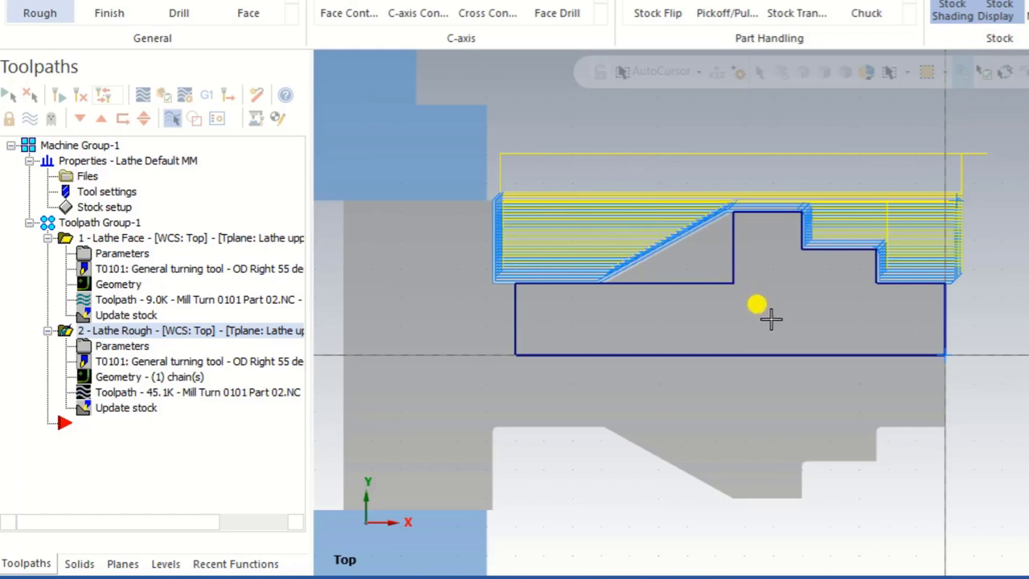
pyautogui.moveTo(760, 316)
pyautogui.mouseDown()
pyautogui.moveTo(582, 190)
pyautogui.moveTo(586, 181)
pyautogui.mouseUp()
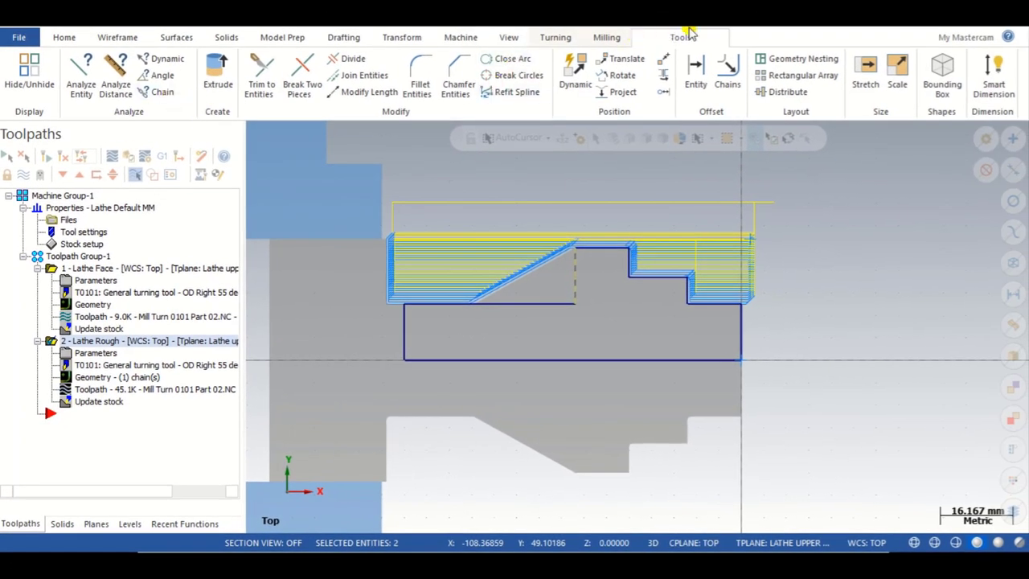
pyautogui.press('Escape')
# Start a chained Groove toolpath on the raised step's left wall and the edge below it
pyautogui.click(568, 41)
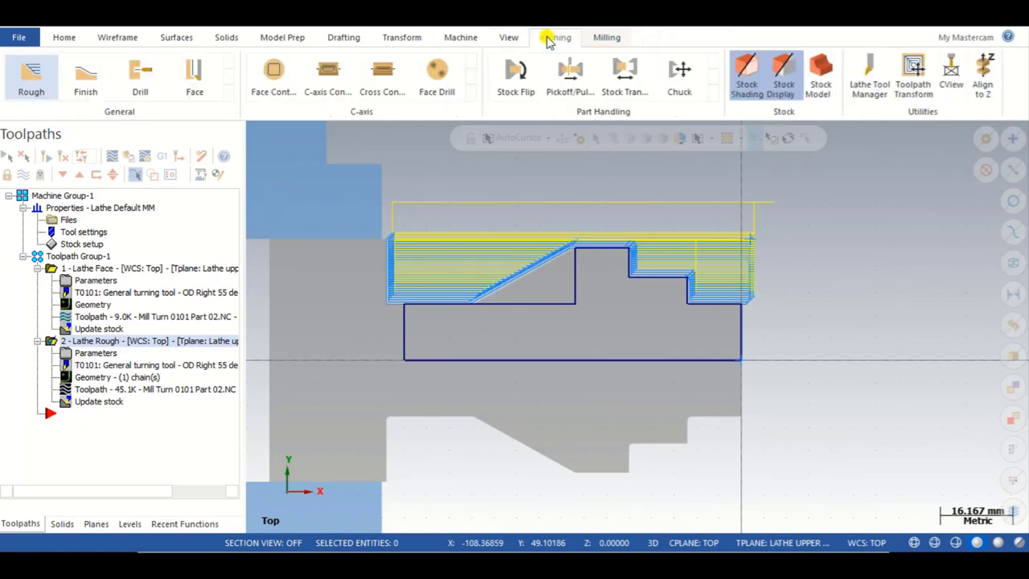
pyautogui.click(229, 103)
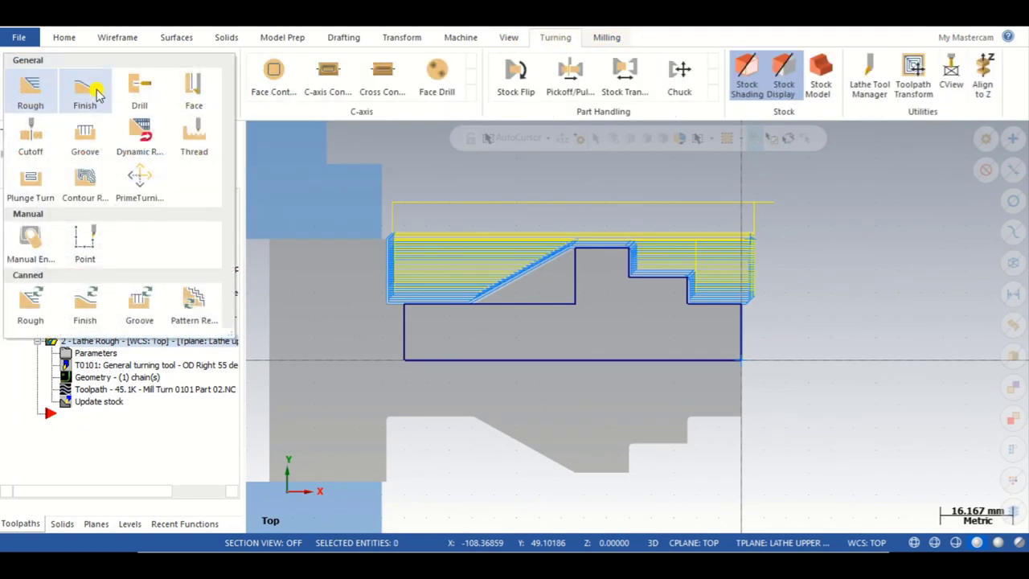
pyautogui.click(79, 147)
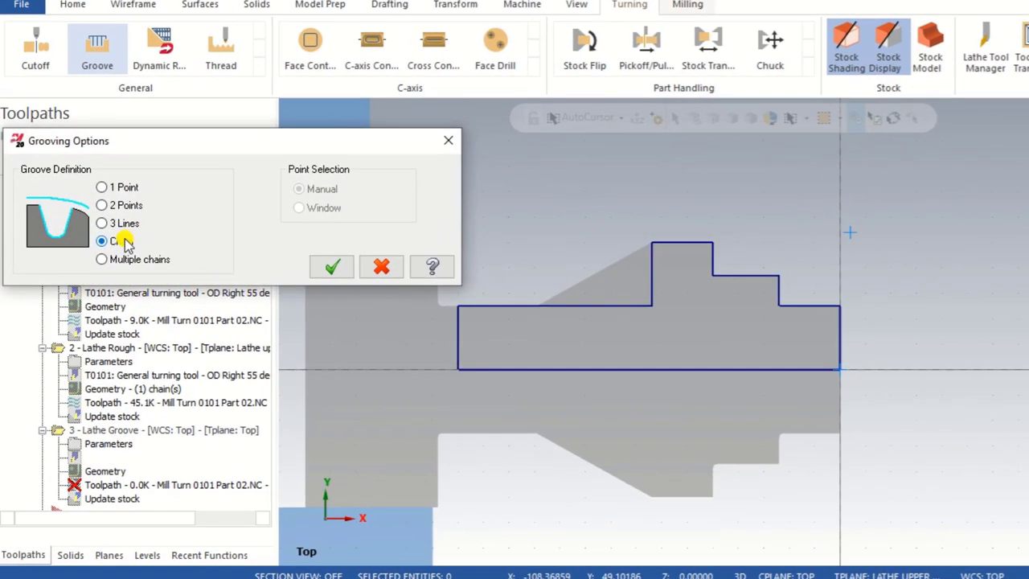
pyautogui.click(332, 267)
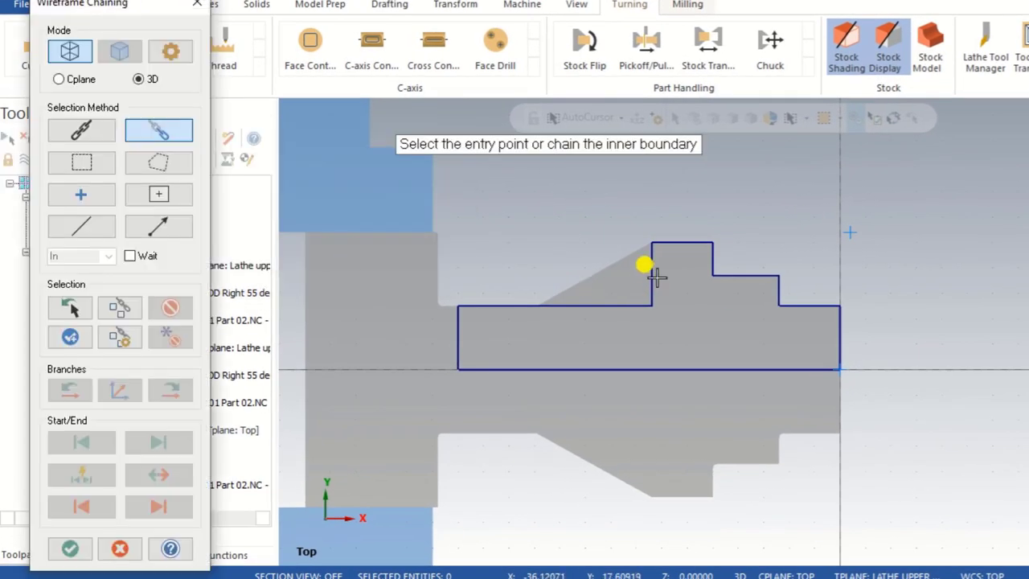
pyautogui.click(653, 257)
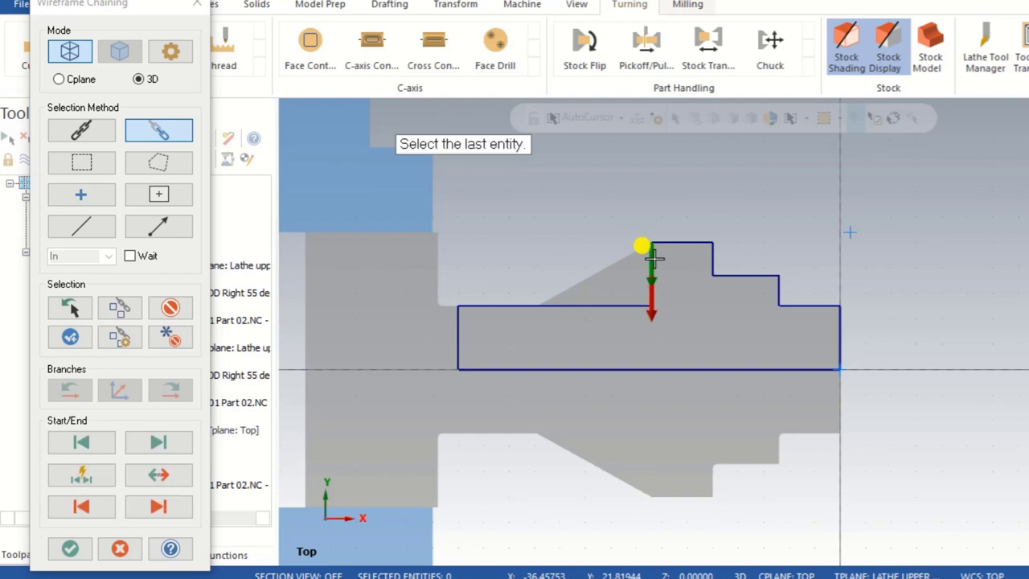
pyautogui.click(587, 312)
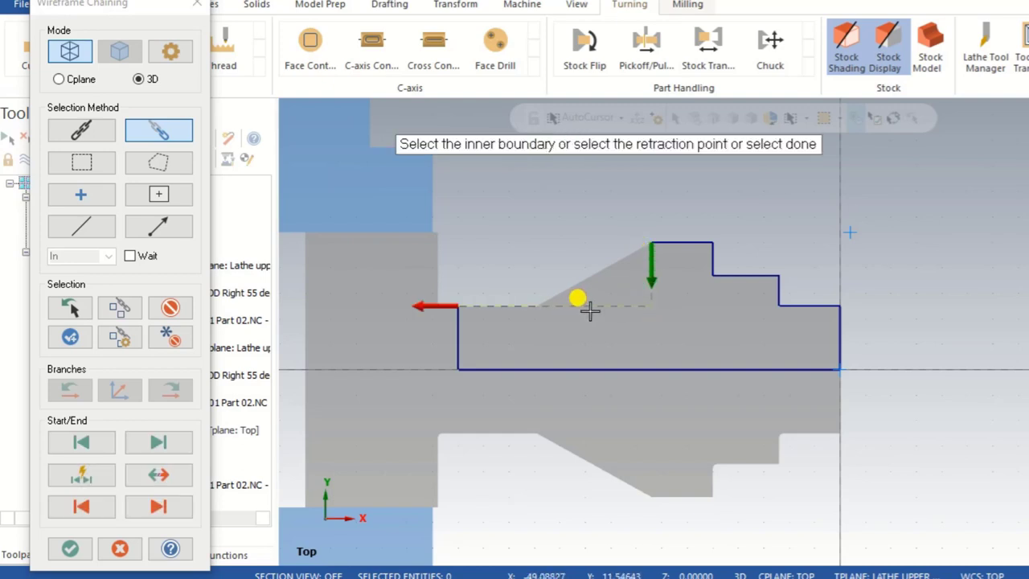
pyautogui.click(71, 545)
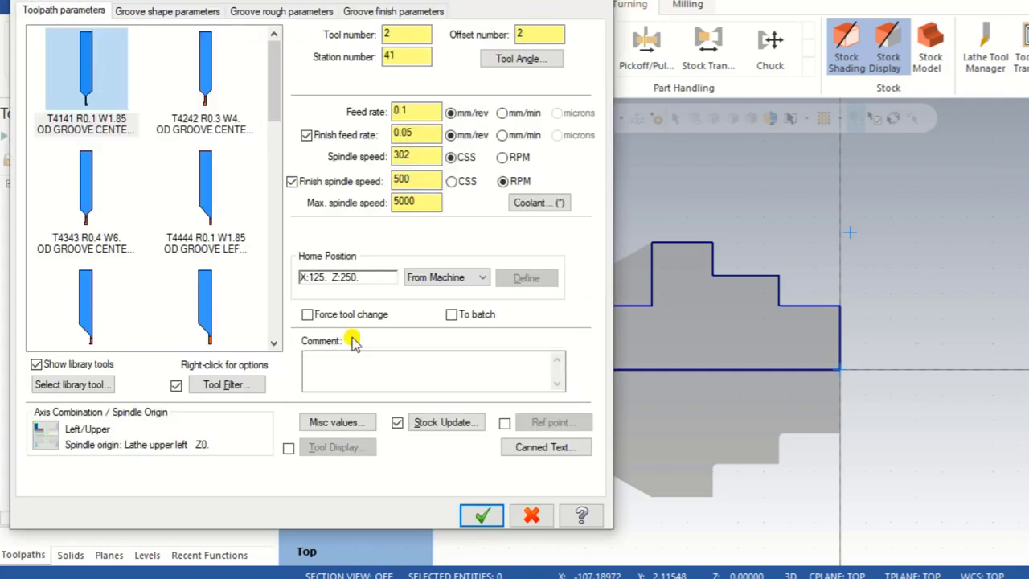
# Select the T4848 R0.3 W4 OD Groove Right - Medium tool and open it with Edit tool
pyautogui.scroll(-3, 83, 253)
pyautogui.scroll(-5, 80, 257)
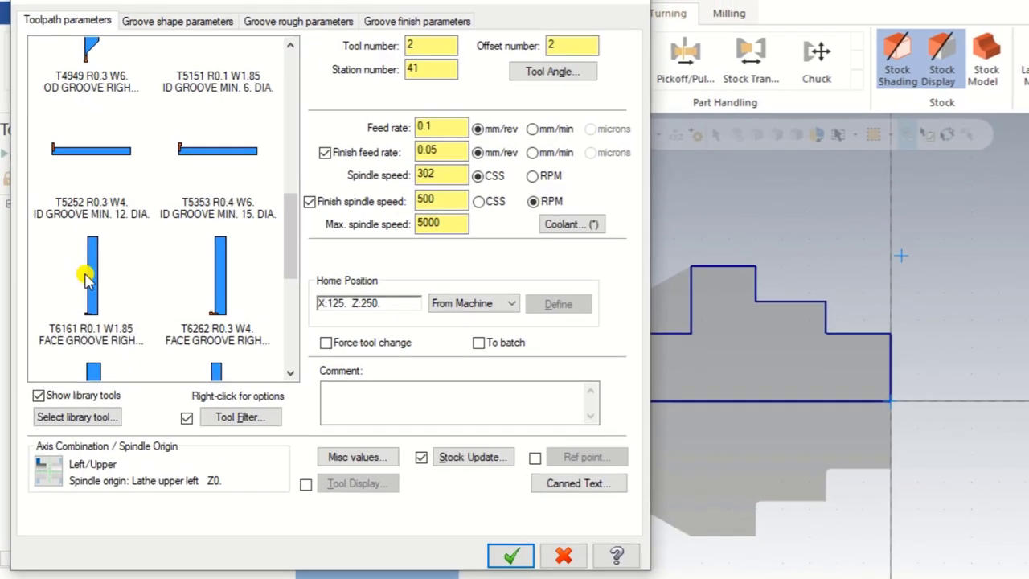
pyautogui.scroll(2, 24, 270)
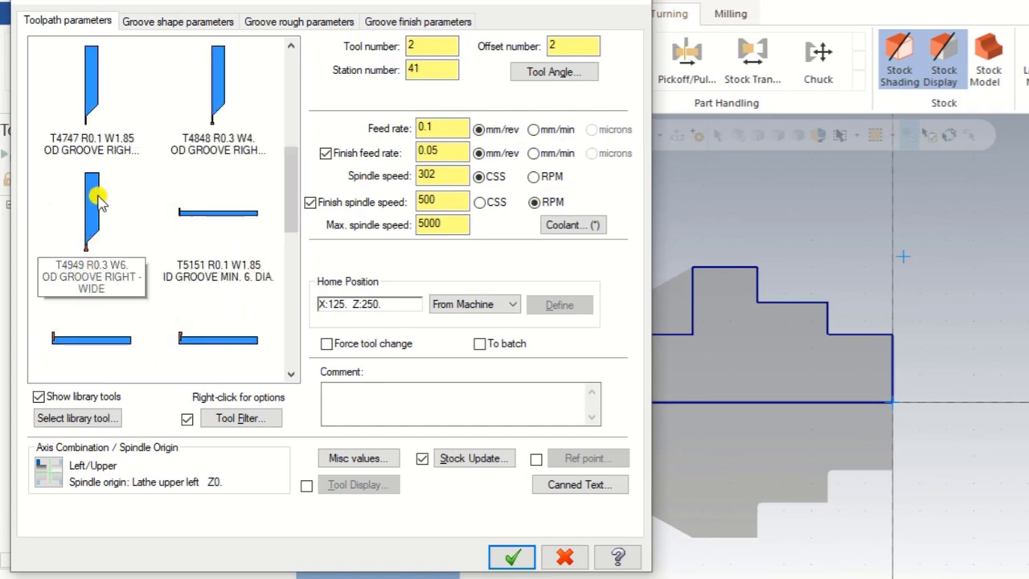
pyautogui.click(209, 88)
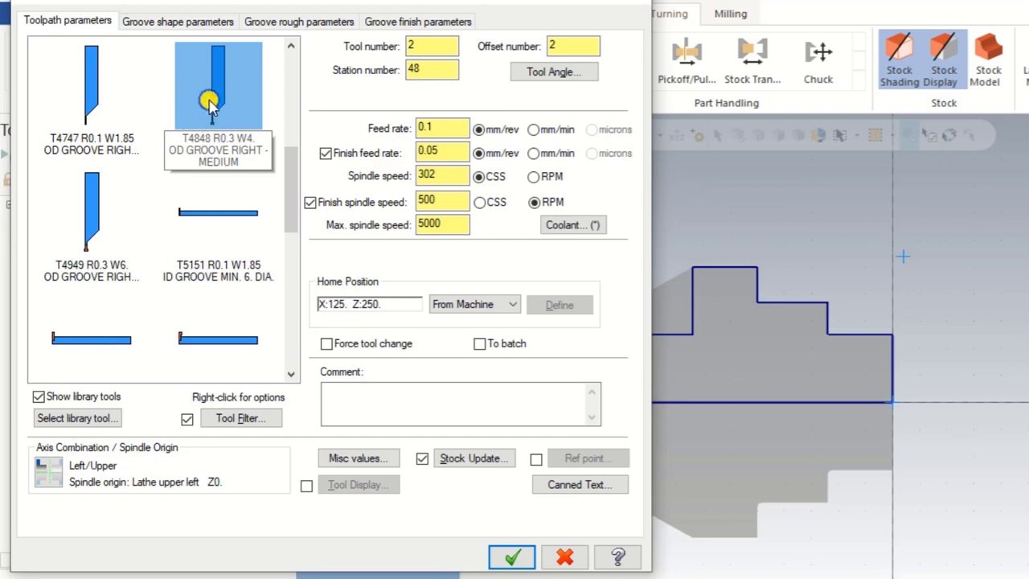
pyautogui.rightClick(211, 103)
pyautogui.click(237, 152)
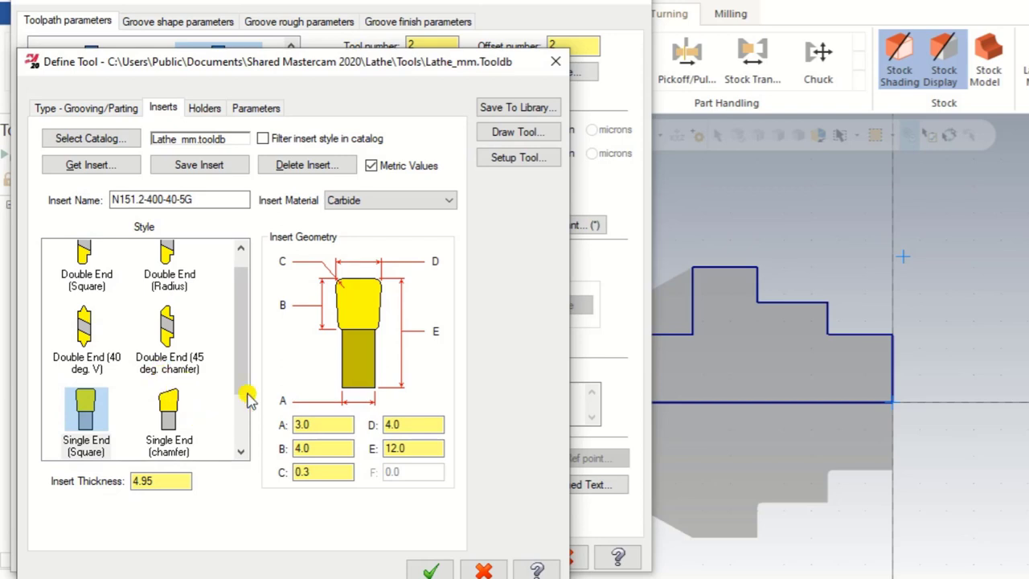
# Change the grooving insert to width D 3.0 and corner C 0.2, and accept the tool
pyautogui.doubleClick(401, 423)
pyautogui.write('.0')
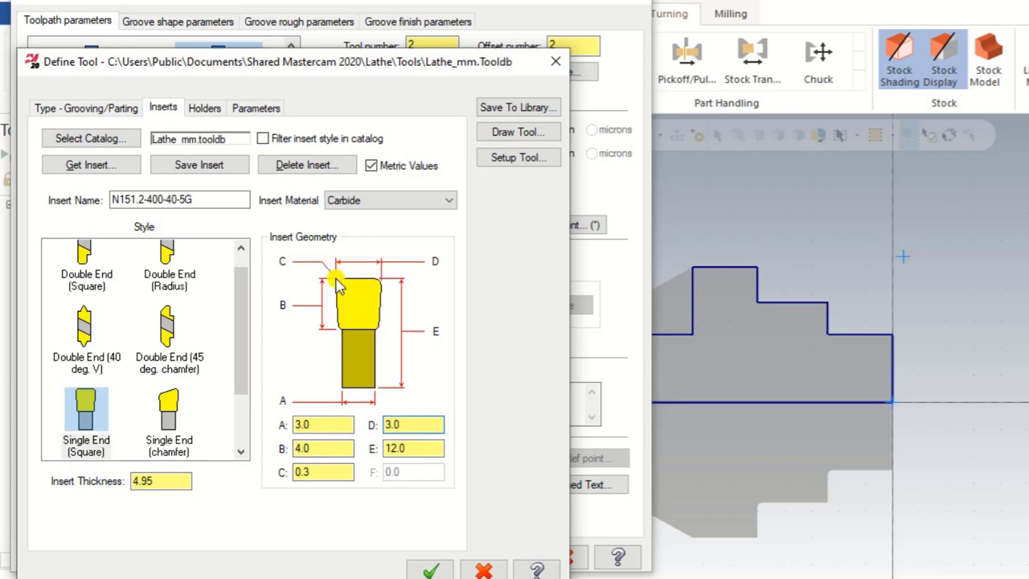
pyautogui.doubleClick(310, 472)
pyautogui.write('2')
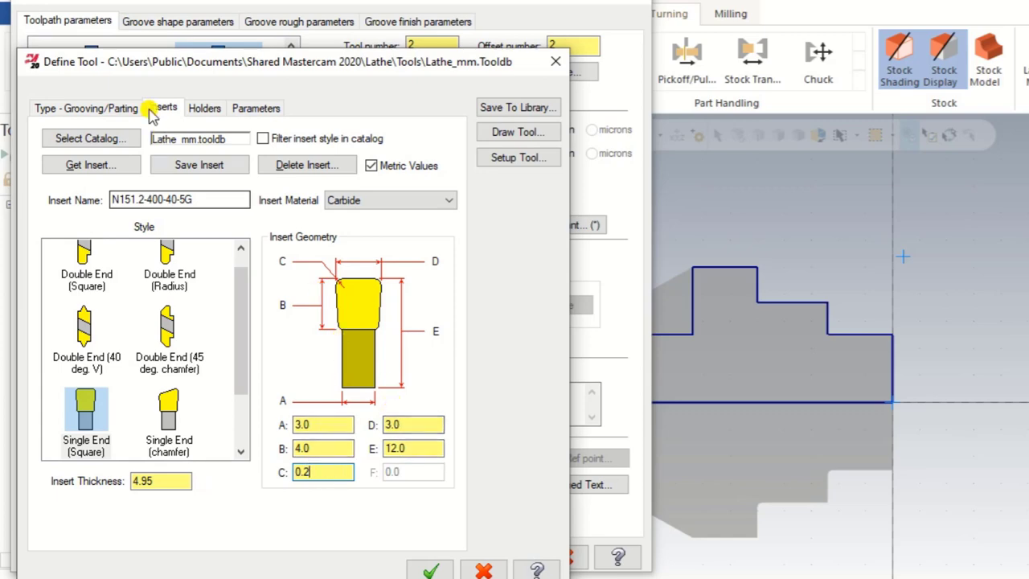
pyautogui.click(203, 109)
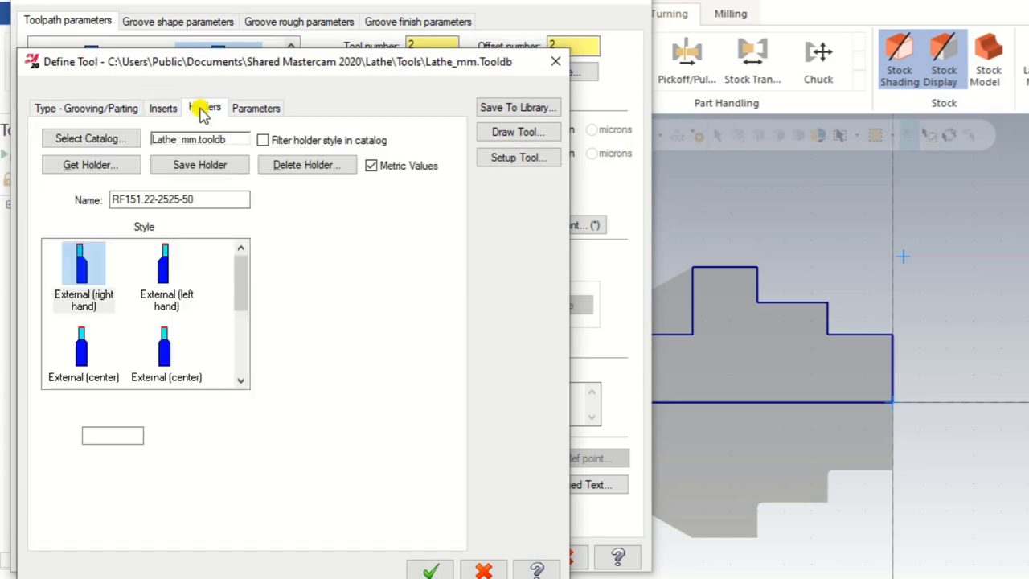
pyautogui.click(429, 568)
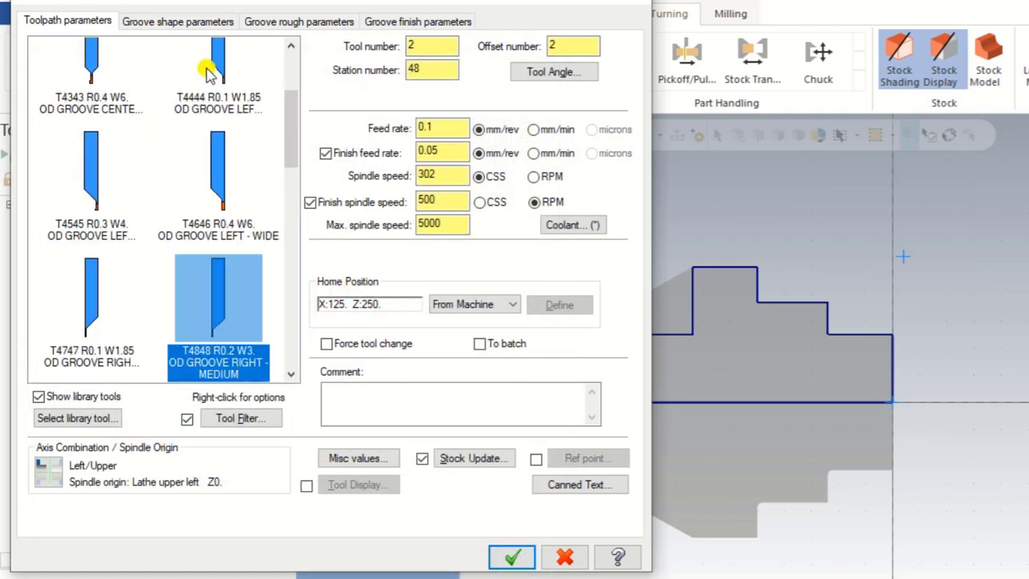
# Select the feed and spindle speed values to set the spindle speed to 400
pyautogui.click(455, 122)
pyautogui.doubleClick(425, 152)
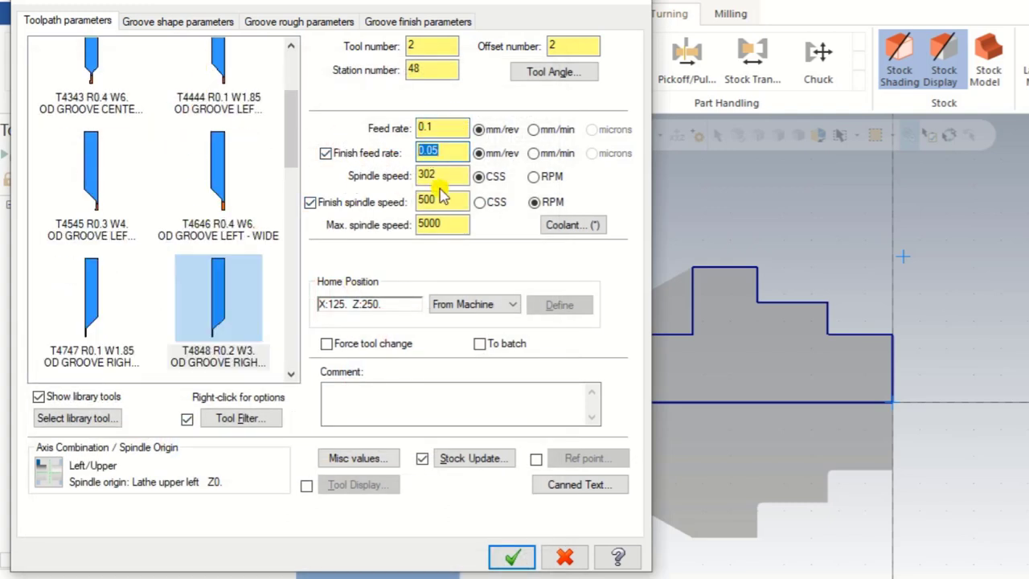
pyautogui.doubleClick(456, 173)
# Set the groove spindle speed to 400 with a 600 maximum, and comment it 'Groove'
pyautogui.write('40')
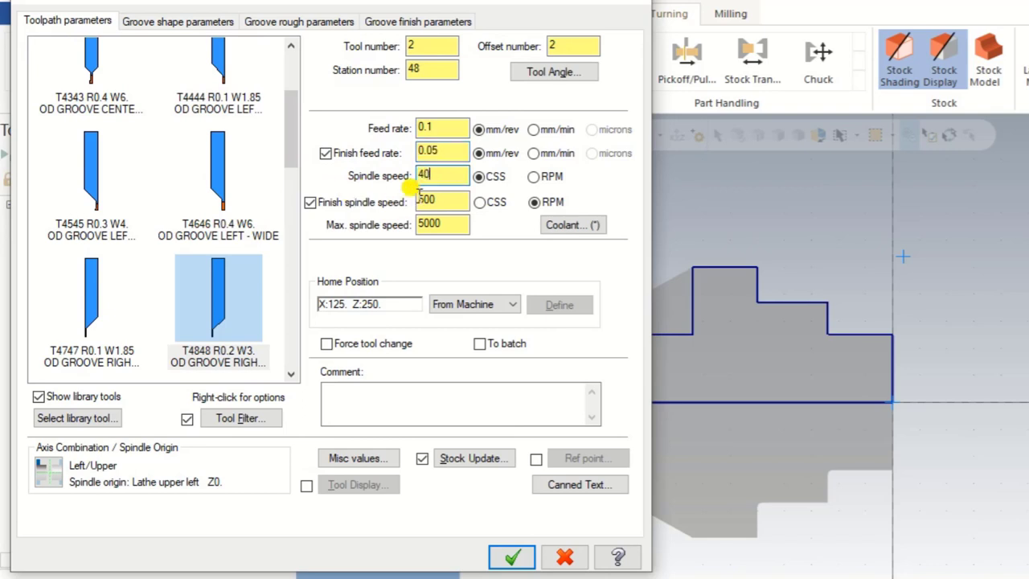
pyautogui.write('0')
pyautogui.press('Tab')
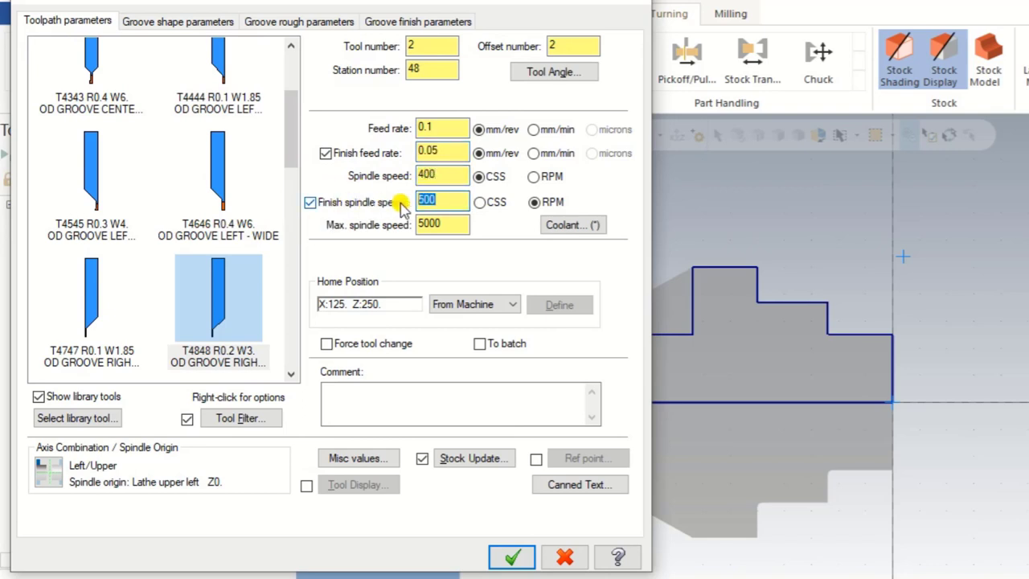
pyautogui.press('Tab')
pyautogui.write('600')
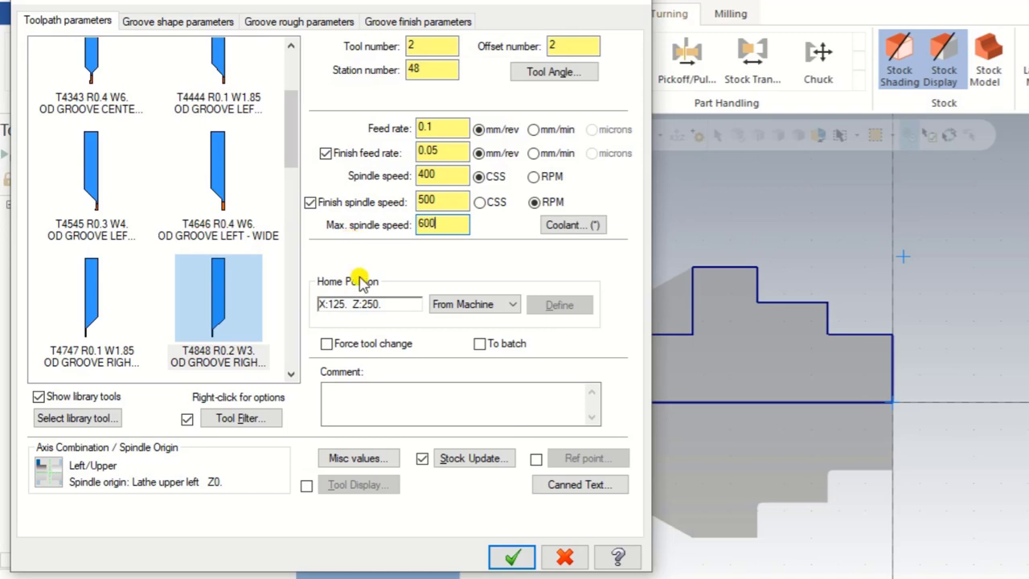
pyautogui.click(357, 393)
pyautogui.write('Groove')
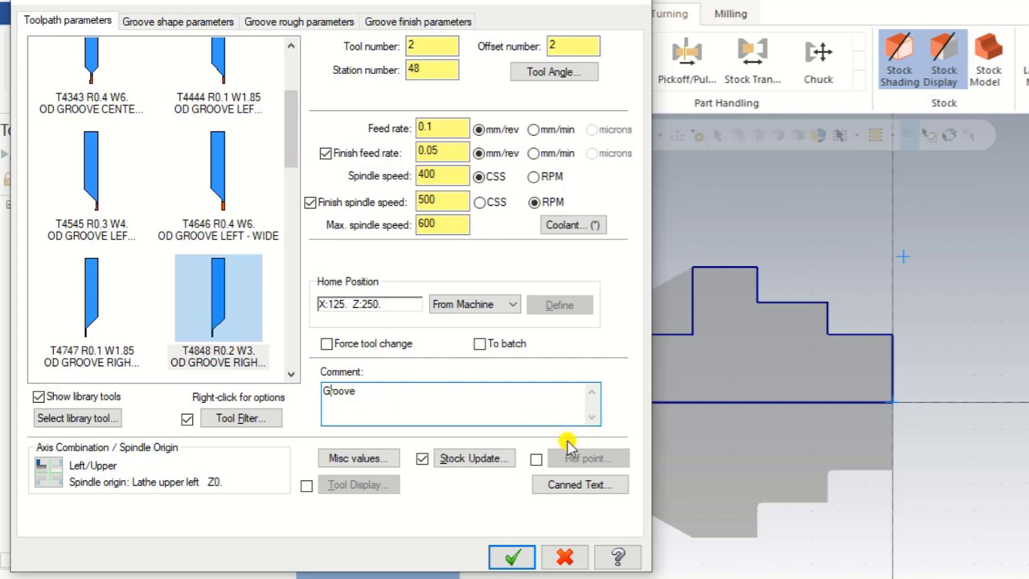
# Enable reference points with approach and retract both at X 35.46, Z 11.20
pyautogui.click(536, 458)
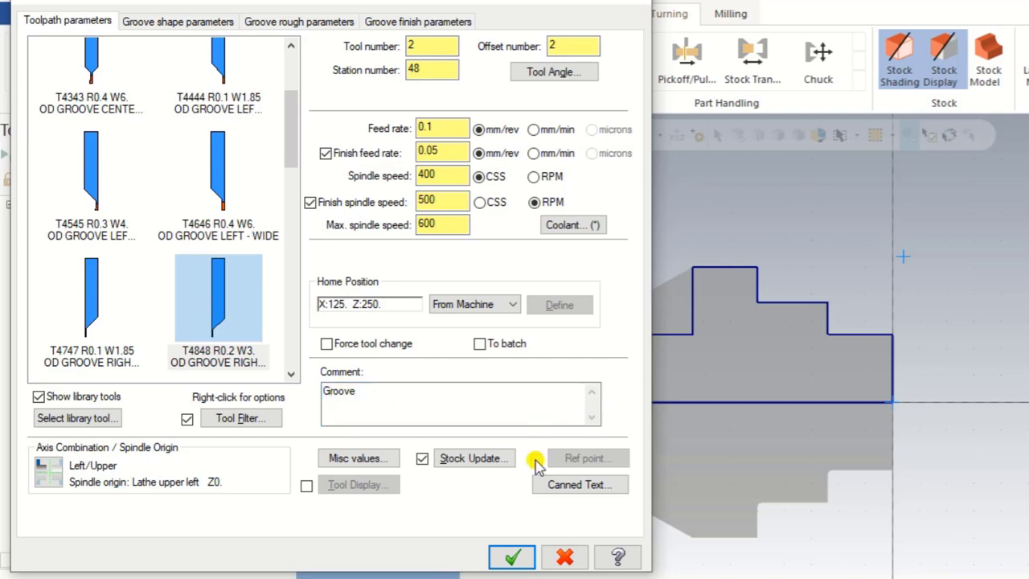
pyautogui.click(573, 456)
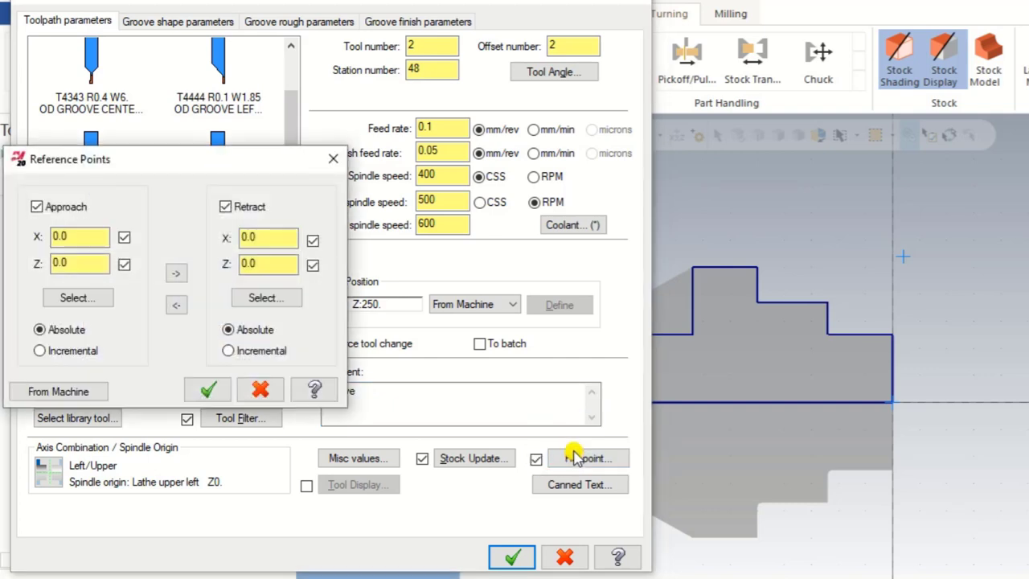
pyautogui.click(76, 300)
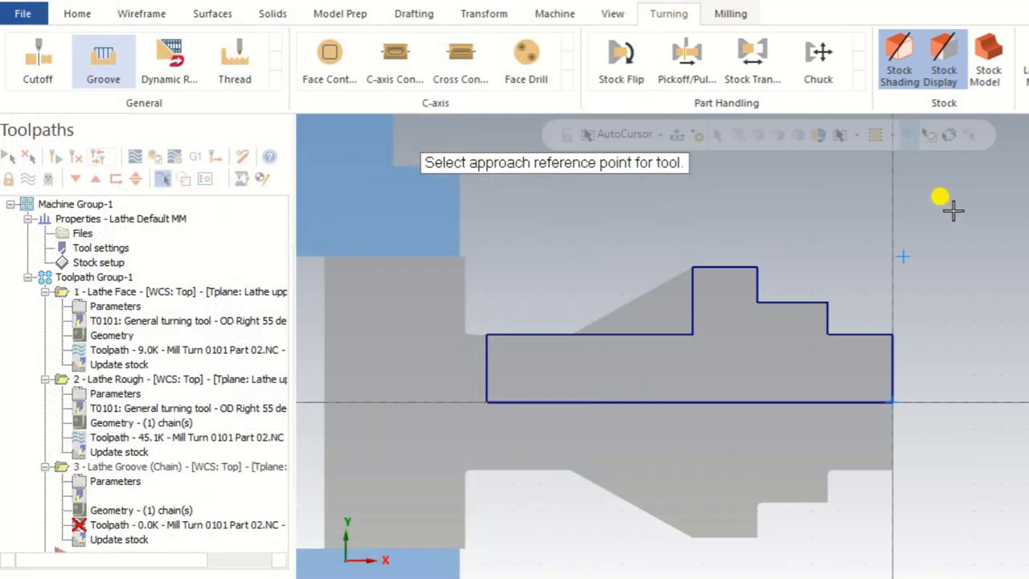
pyautogui.click(951, 209)
pyautogui.click(177, 274)
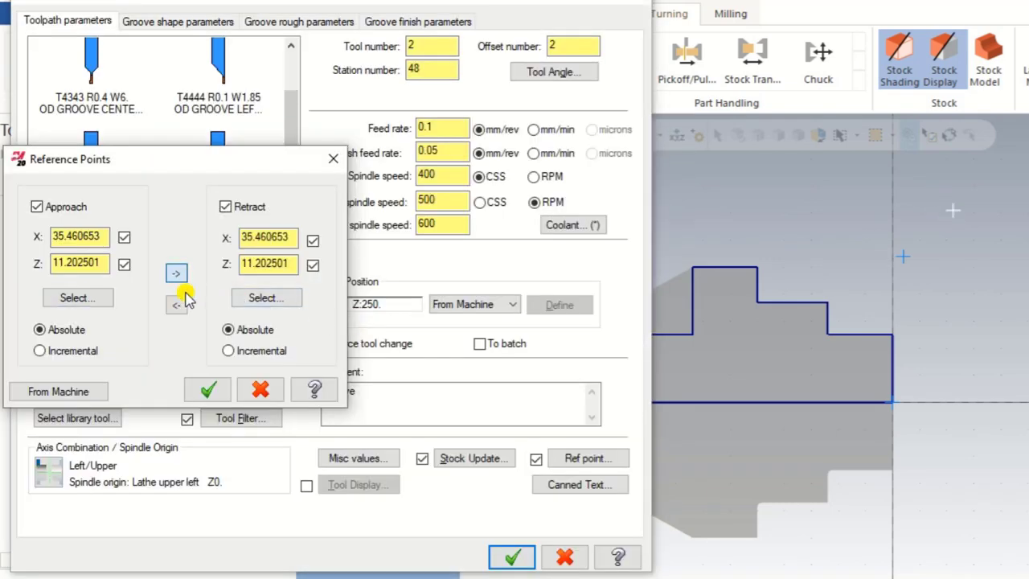
pyautogui.click(207, 389)
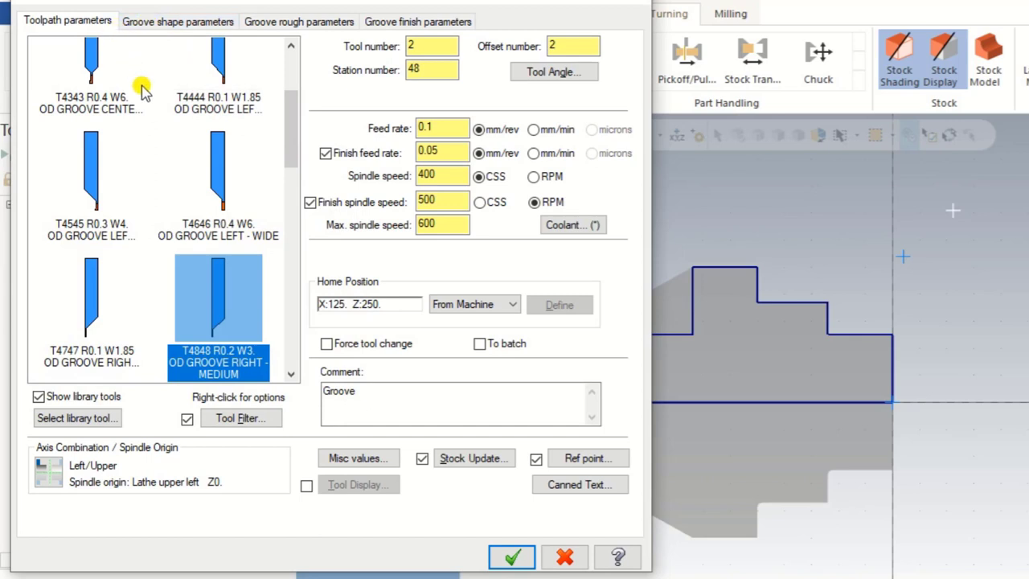
# Use the stock as the groove's outer boundary, make rough walls smooth, then show the finish parameters
pyautogui.click(156, 32)
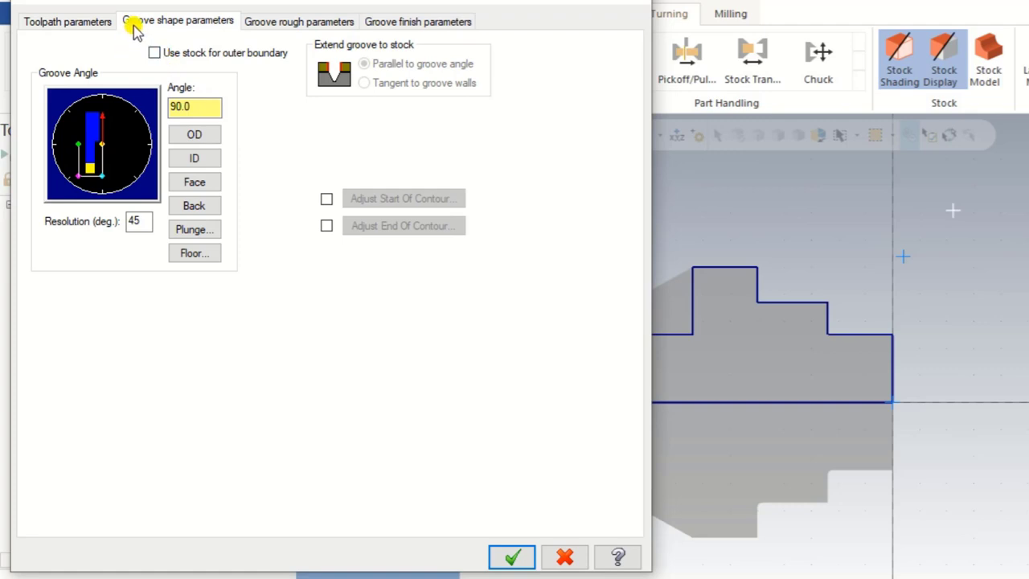
pyautogui.click(153, 53)
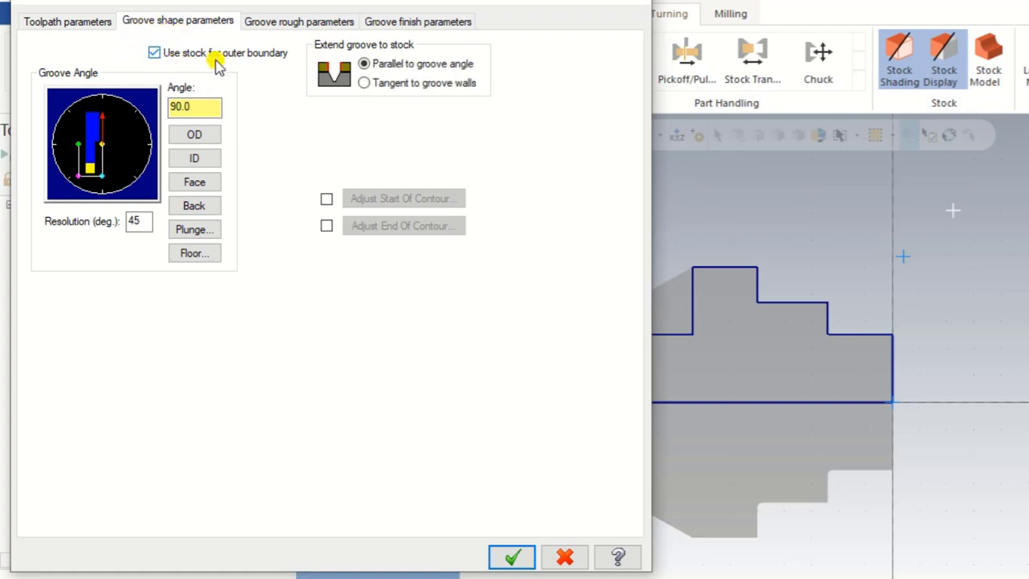
pyautogui.click(276, 22)
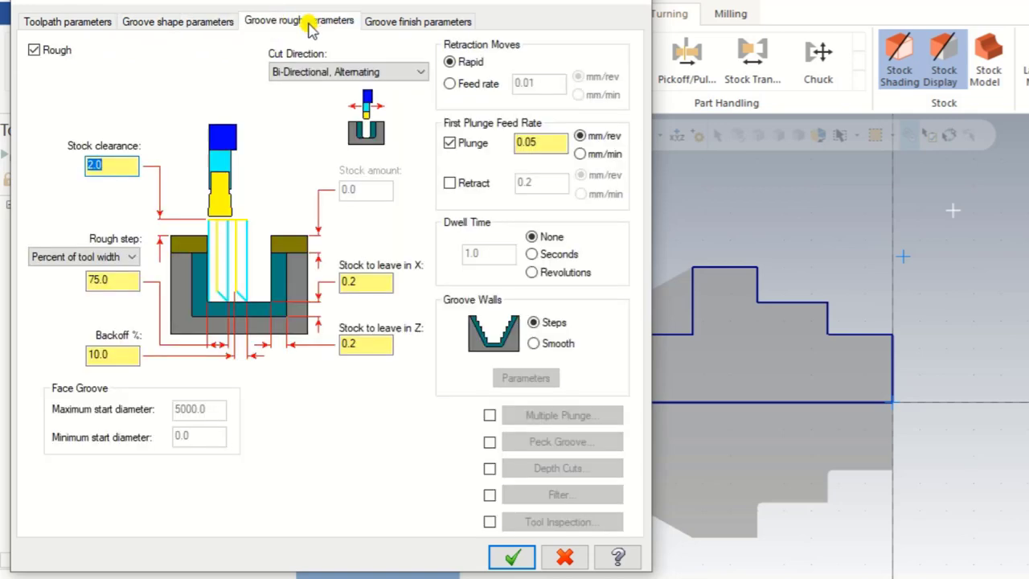
pyautogui.click(532, 344)
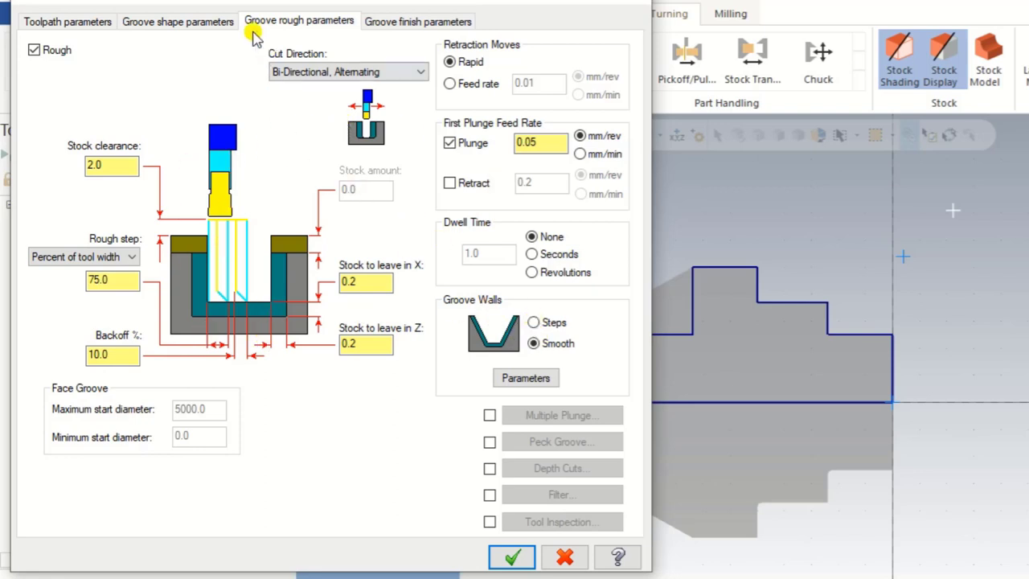
pyautogui.click(404, 25)
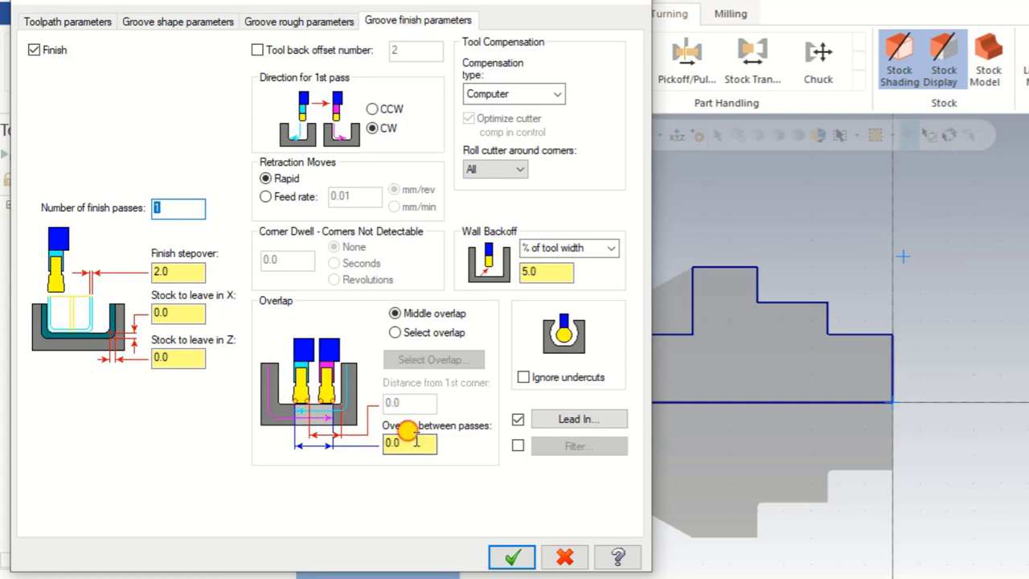
# Set the finish overlap between passes to 3.0 and ignore undercuts
pyautogui.doubleClick(394, 443)
pyautogui.write('.0')
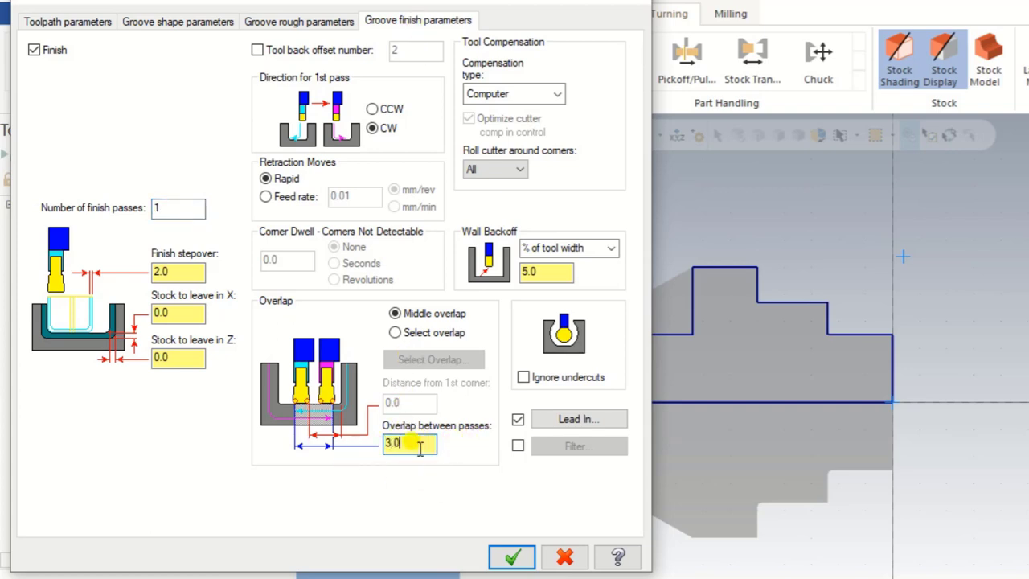
pyautogui.click(522, 379)
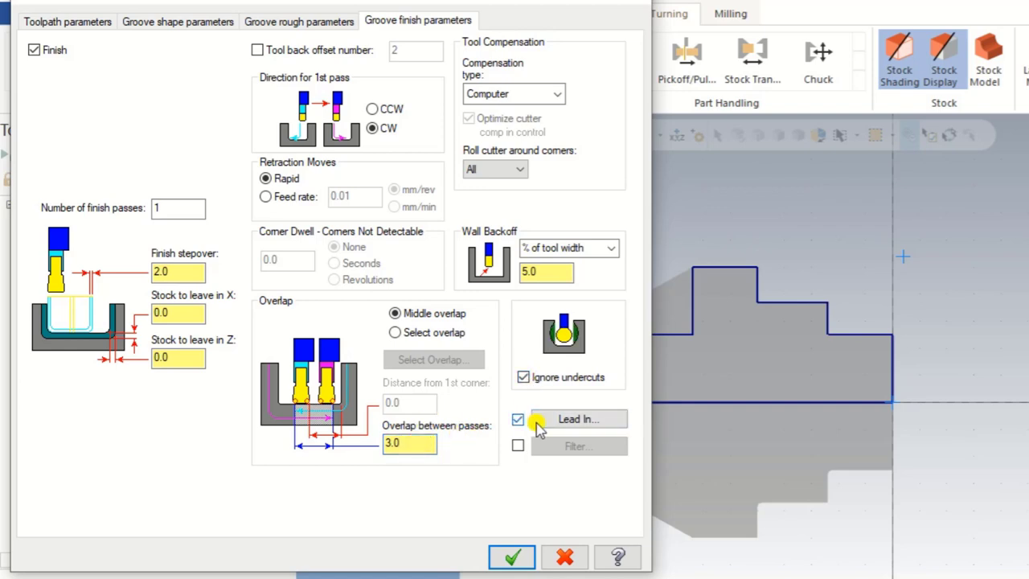
# Give both finish passes tangent lead-ins and generate the groove toolpath
pyautogui.click(546, 426)
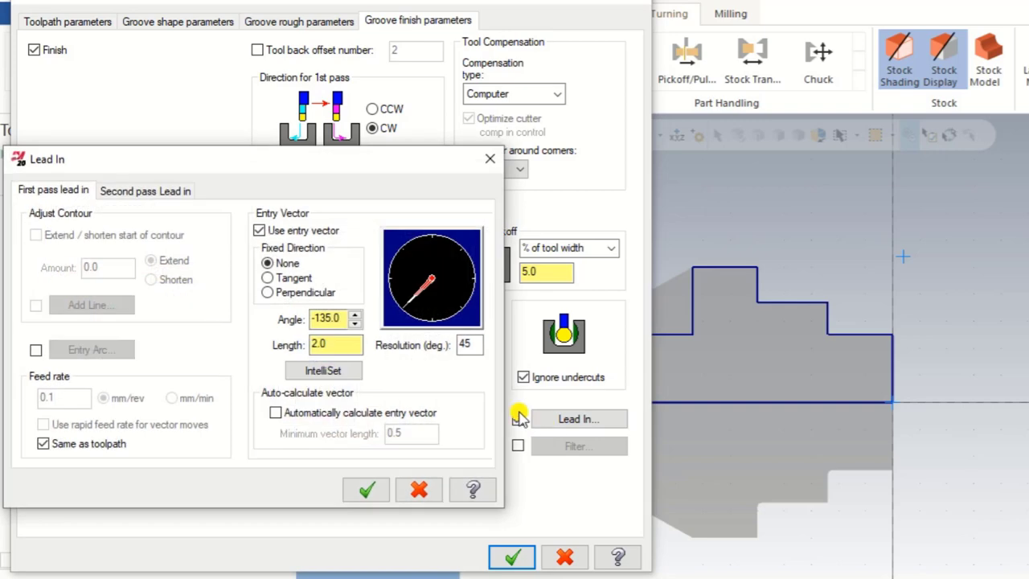
pyautogui.click(270, 278)
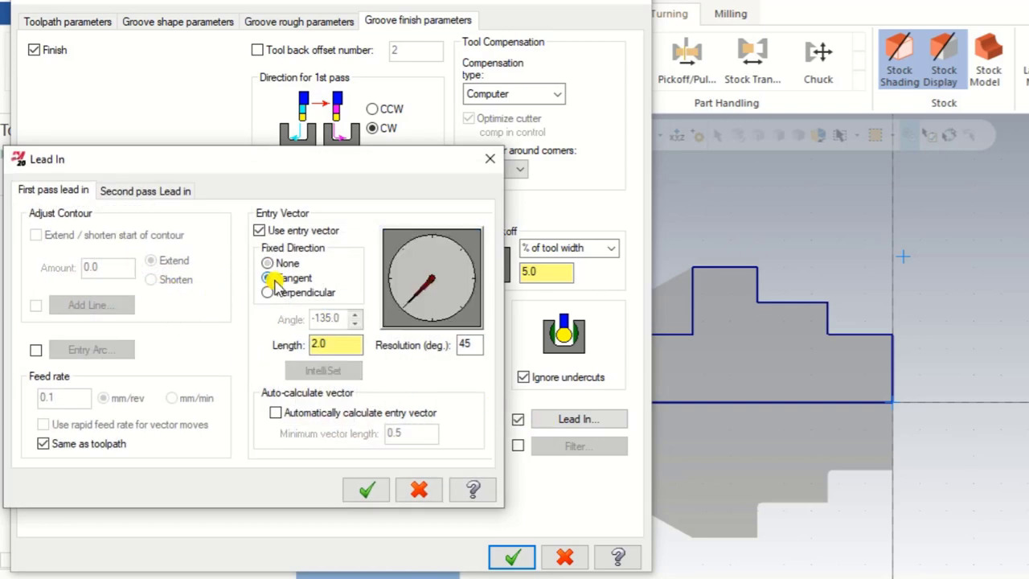
pyautogui.click(145, 190)
pyautogui.click(270, 278)
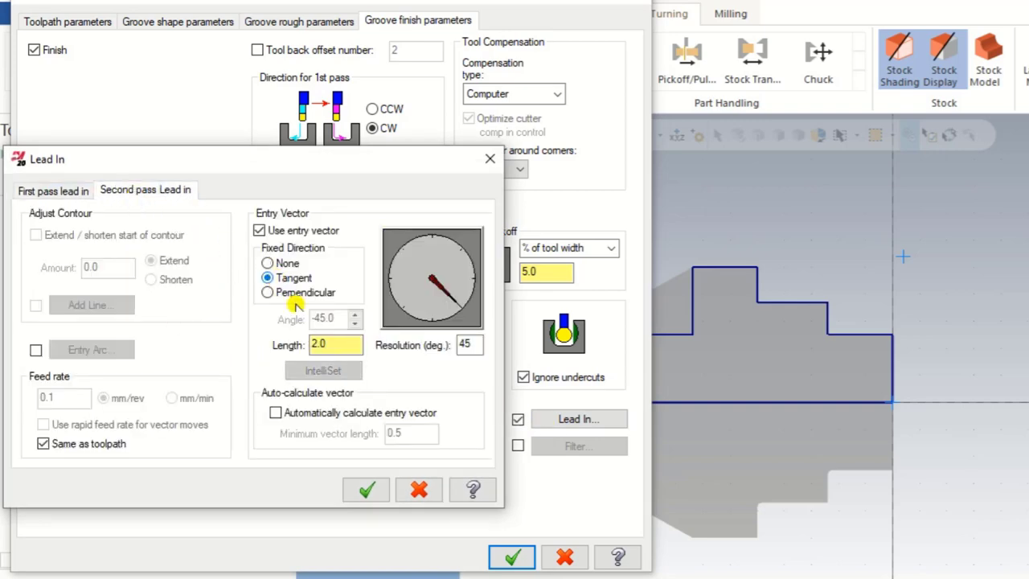
pyautogui.click(367, 490)
pyautogui.click(519, 554)
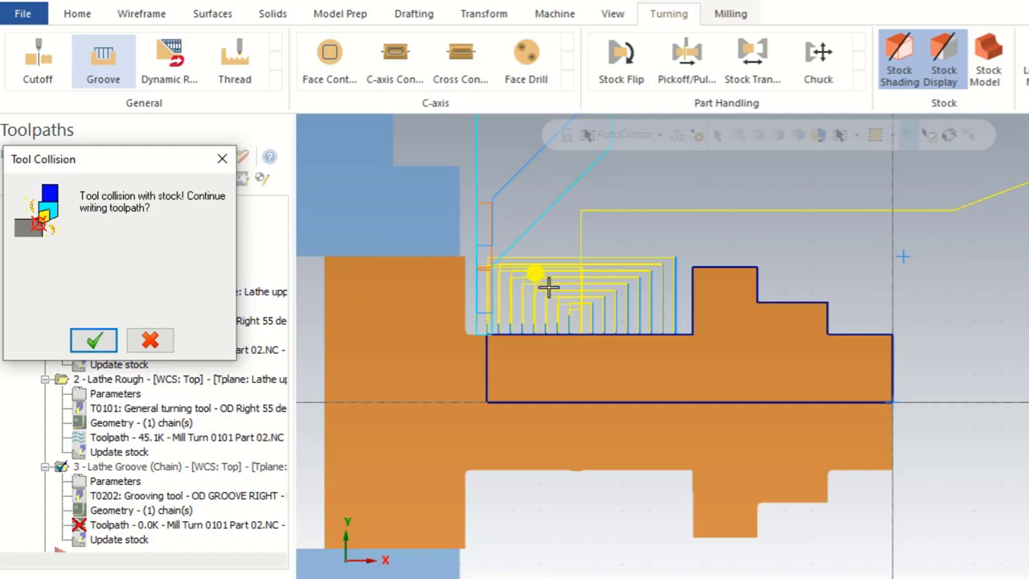
# Keep the groove toolpath past the collision warning and inspect the groove wall beside the first step
pyautogui.click(93, 340)
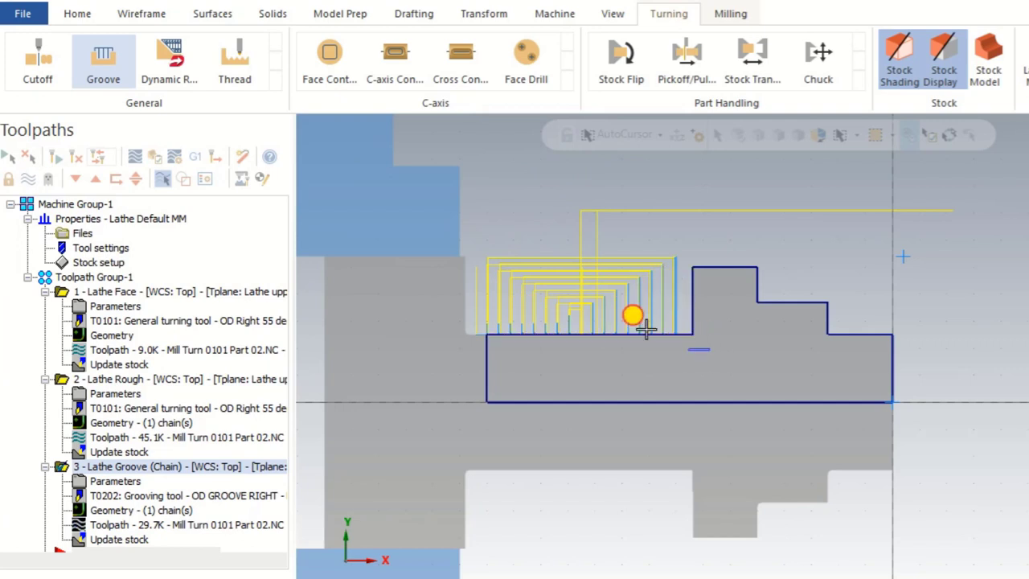
pyautogui.moveTo(646, 329); pyautogui.dragTo(585, 261)
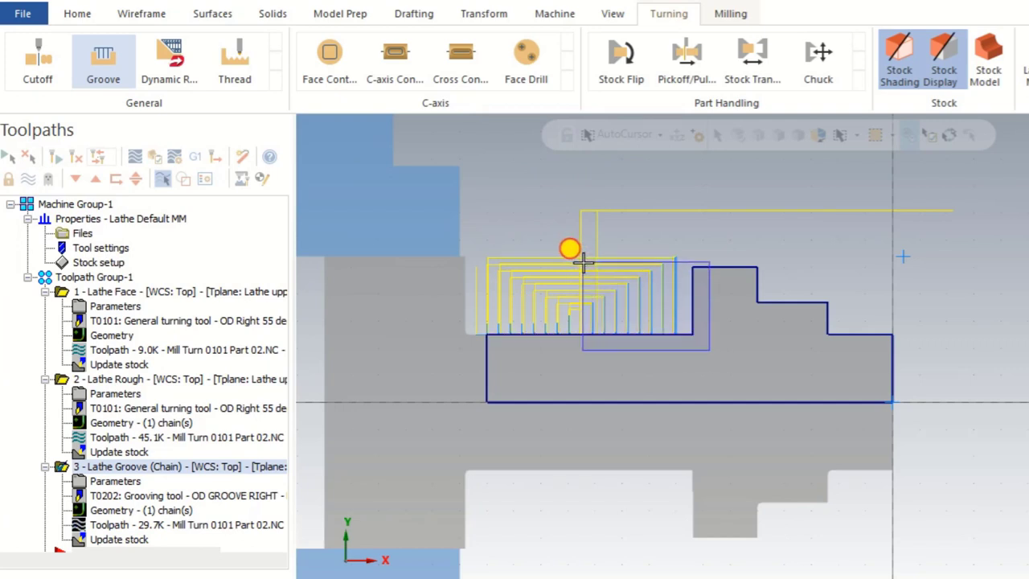
pyautogui.moveTo(583, 261); pyautogui.dragTo(581, 260)
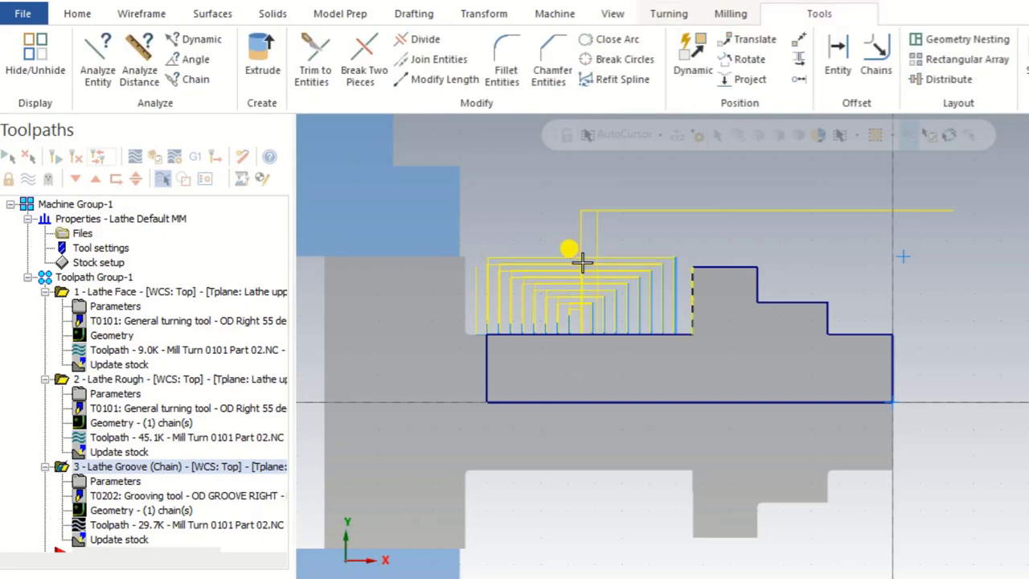
pyautogui.click(408, 317)
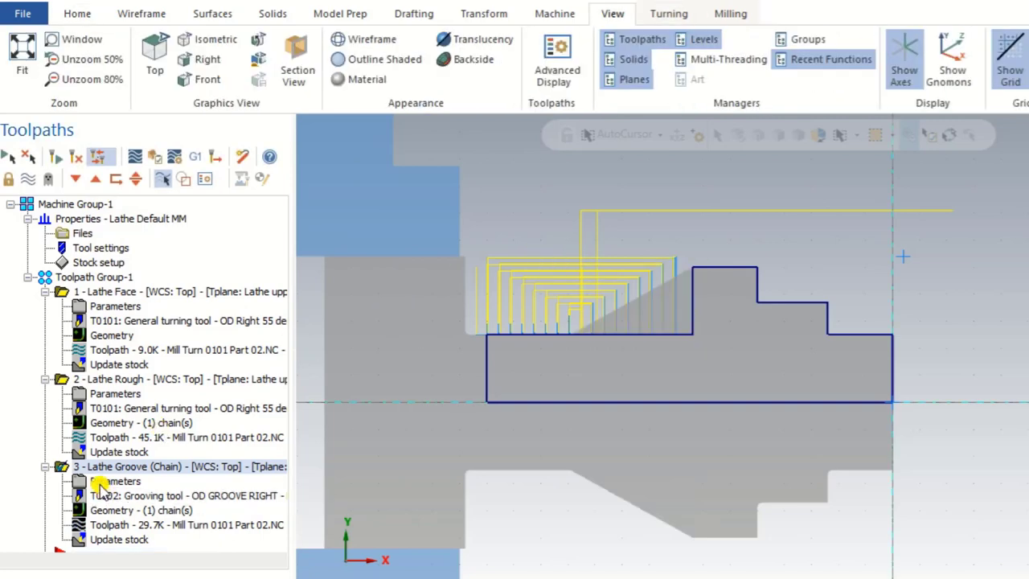
# Turn on Adjust End Of Contour set to shorten, then regenerate the groove toolpath
pyautogui.click(96, 482)
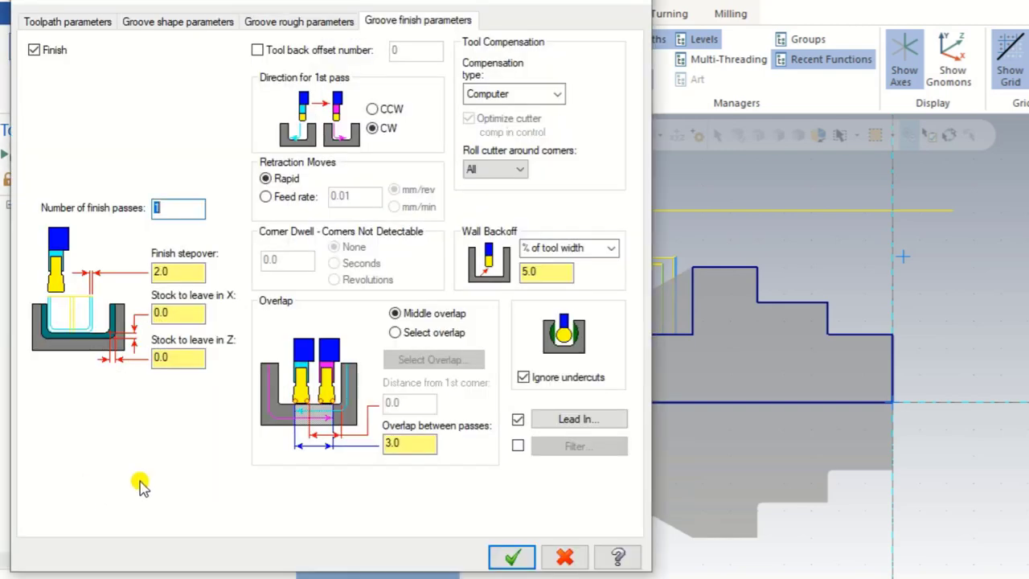
pyautogui.click(154, 26)
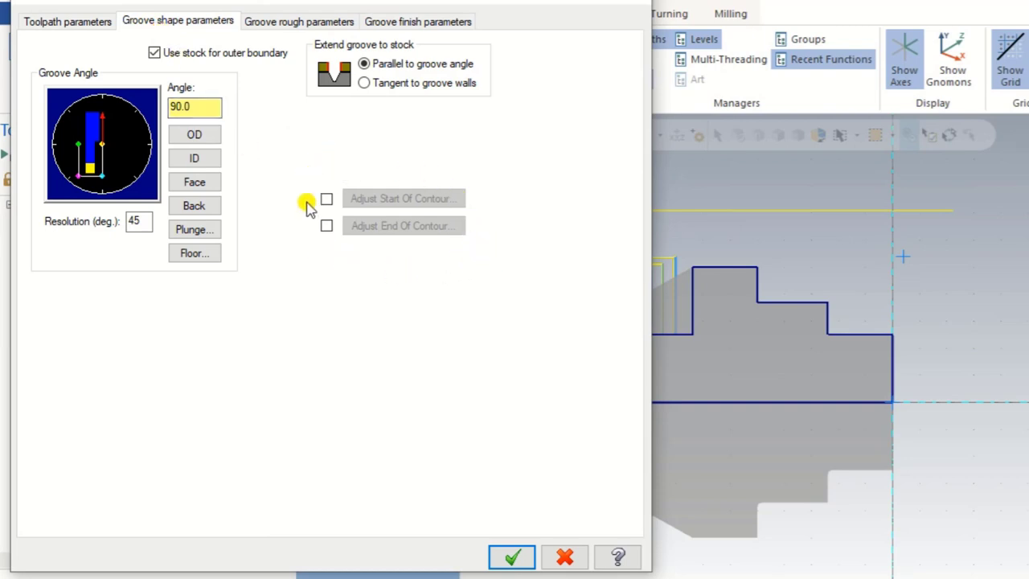
pyautogui.click(327, 226)
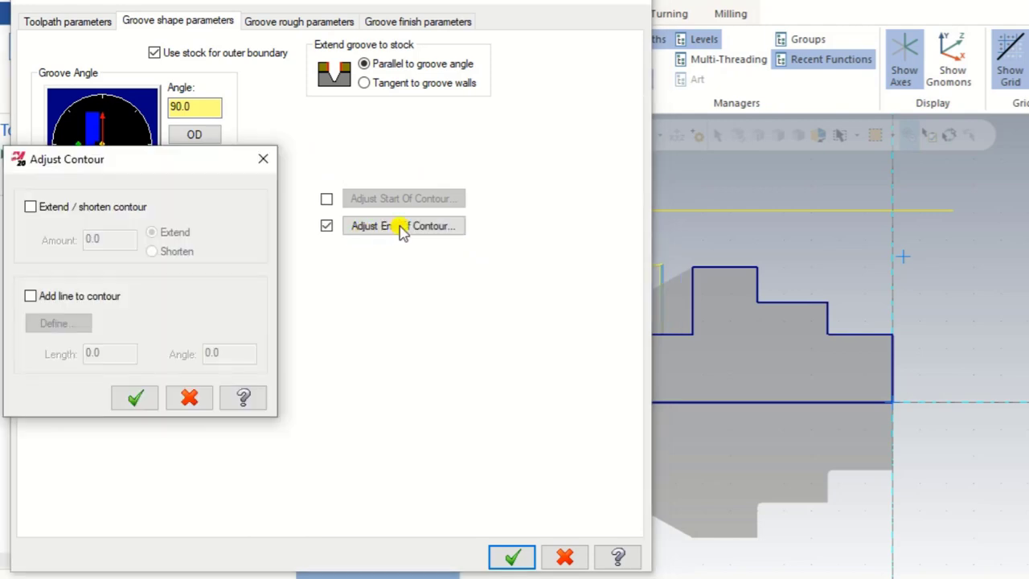
pyautogui.click(29, 207)
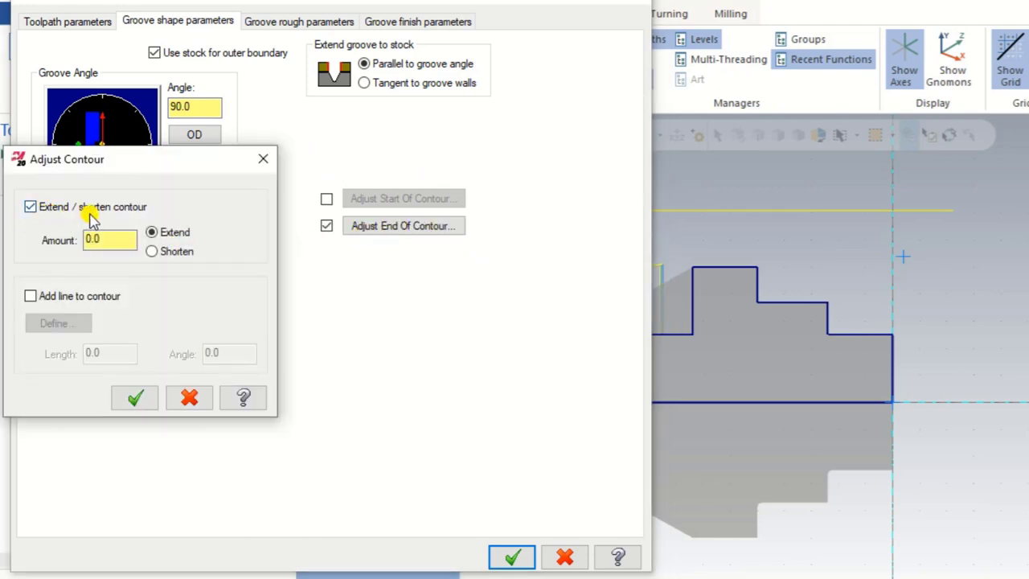
pyautogui.click(153, 252)
pyautogui.doubleClick(96, 240)
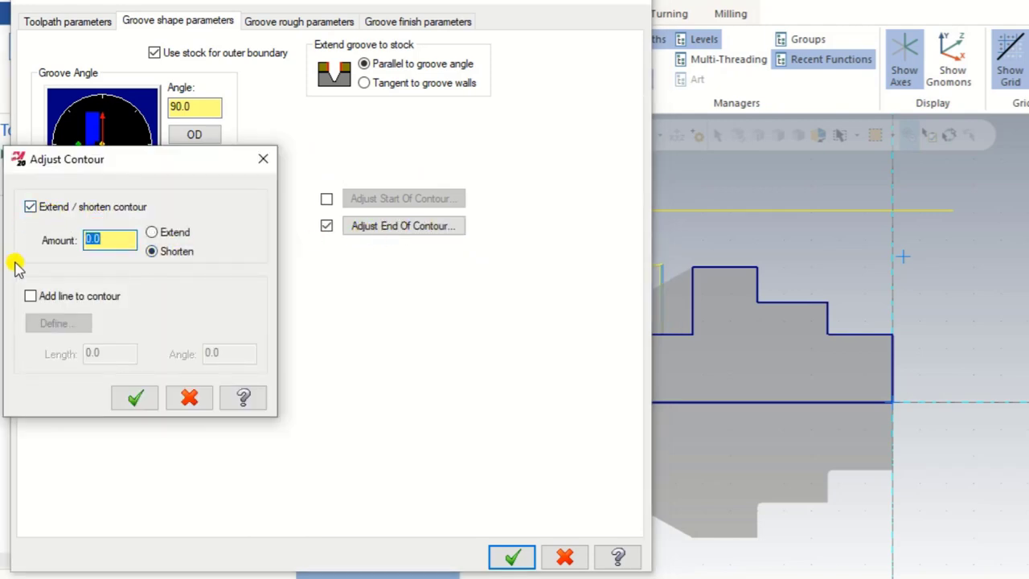
pyautogui.write('10')
pyautogui.click(135, 398)
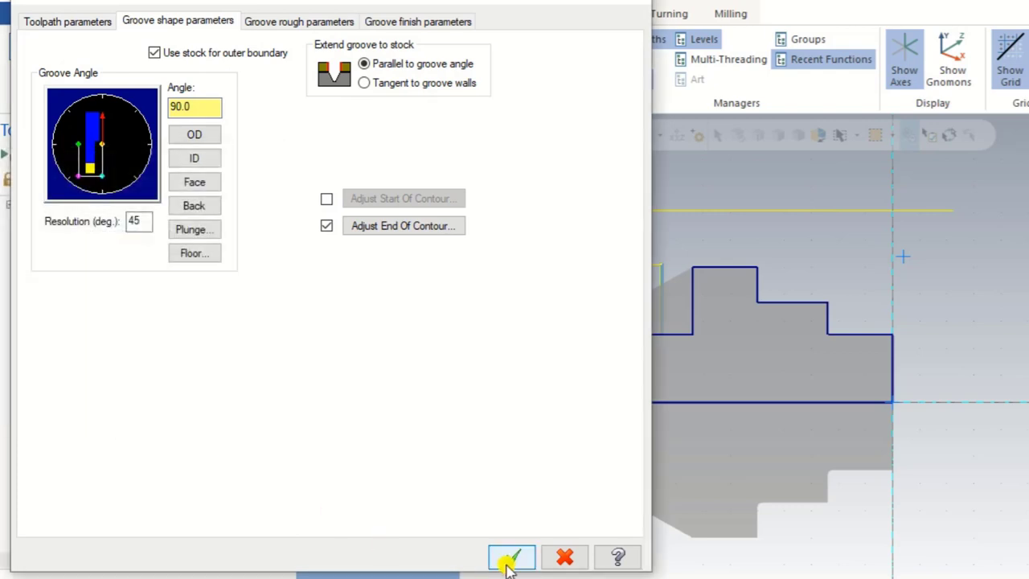
pyautogui.click(511, 557)
pyautogui.click(77, 157)
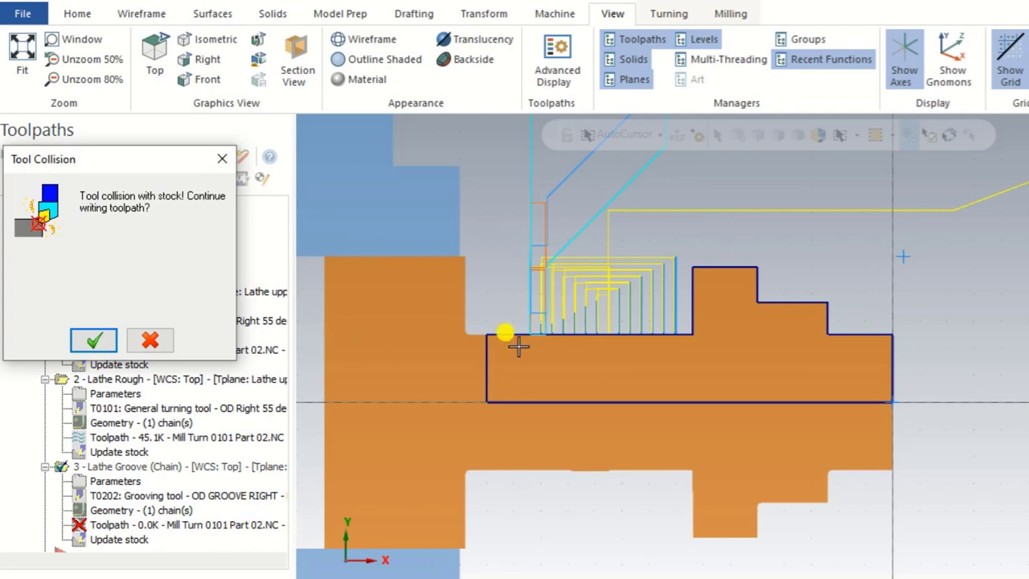
# Accept the collision warning to write the shortened groove toolpath, then orbit to inspect its passes
pyautogui.scroll(3, 566, 330)
pyautogui.scroll(-2, 488, 374)
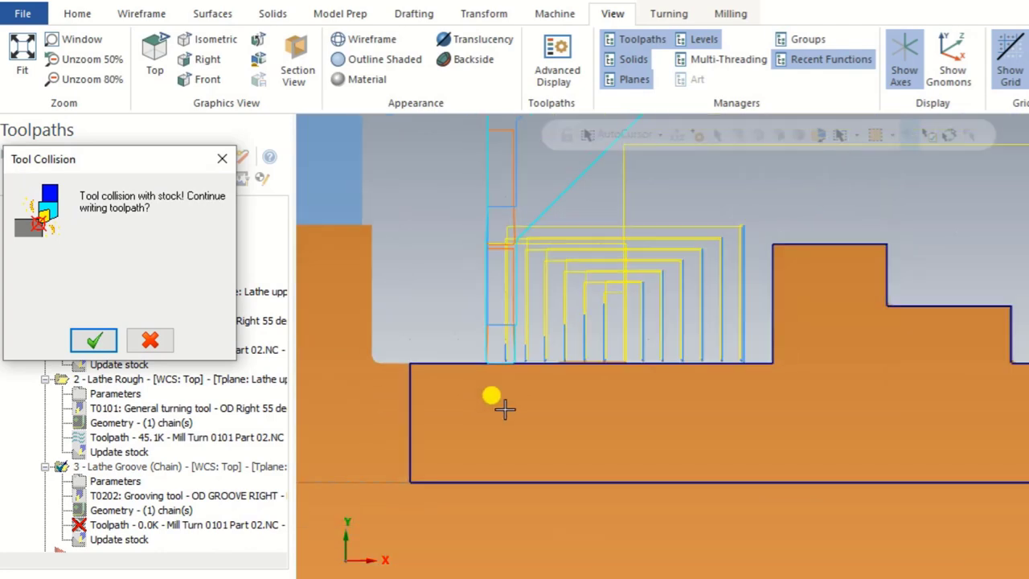
pyautogui.scroll(1, 552, 352)
pyautogui.click(93, 340)
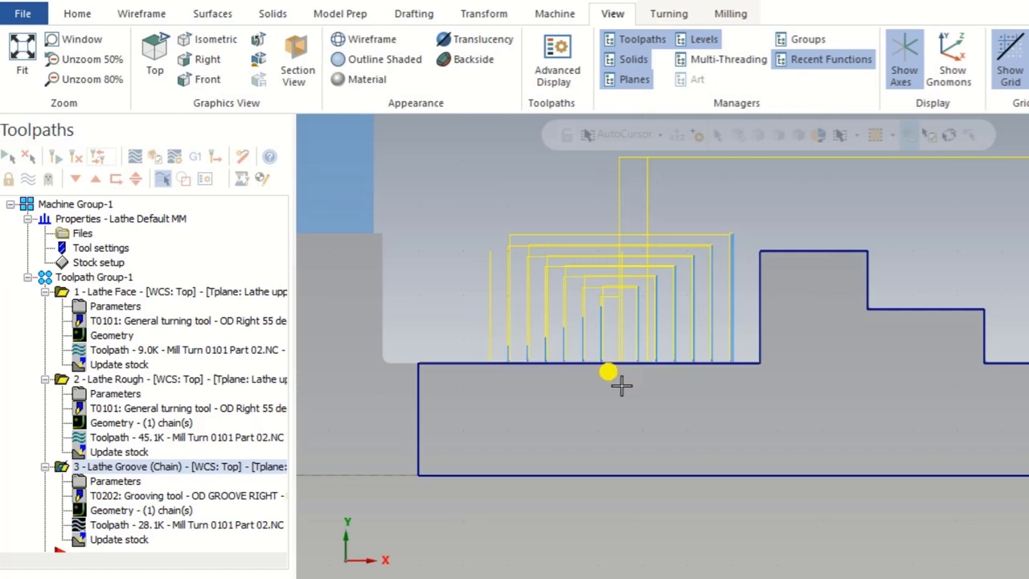
pyautogui.moveTo(630, 395)
pyautogui.mouseDown(button='middle')
pyautogui.moveTo(630, 406)
pyautogui.moveTo(574, 351)
pyautogui.mouseUp(button='middle')
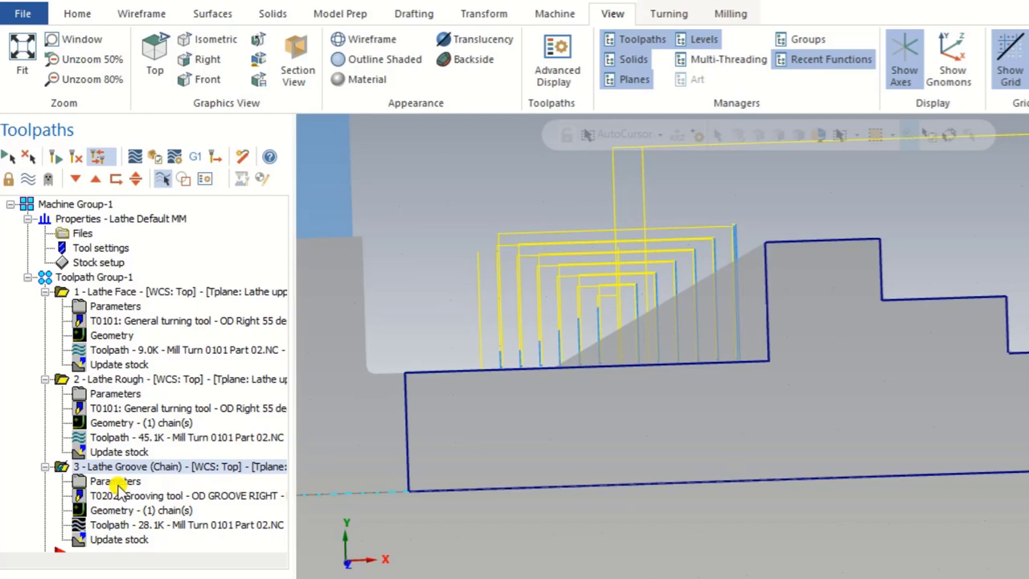
# Change the groove contour-end shorten amount from 10.0 to 15.0 and accept the parameters
pyautogui.click(117, 483)
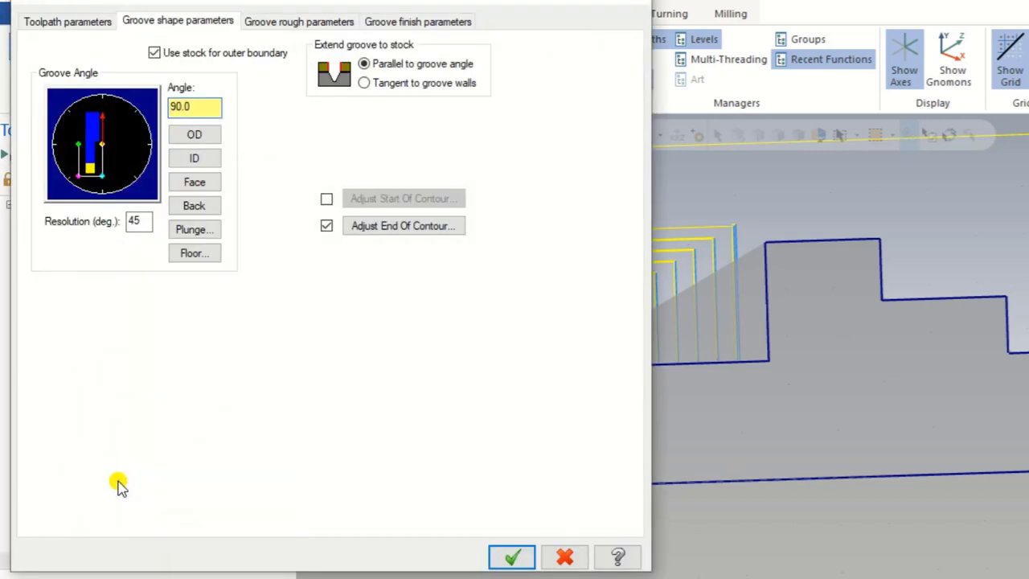
pyautogui.click(367, 228)
pyautogui.doubleClick(108, 239)
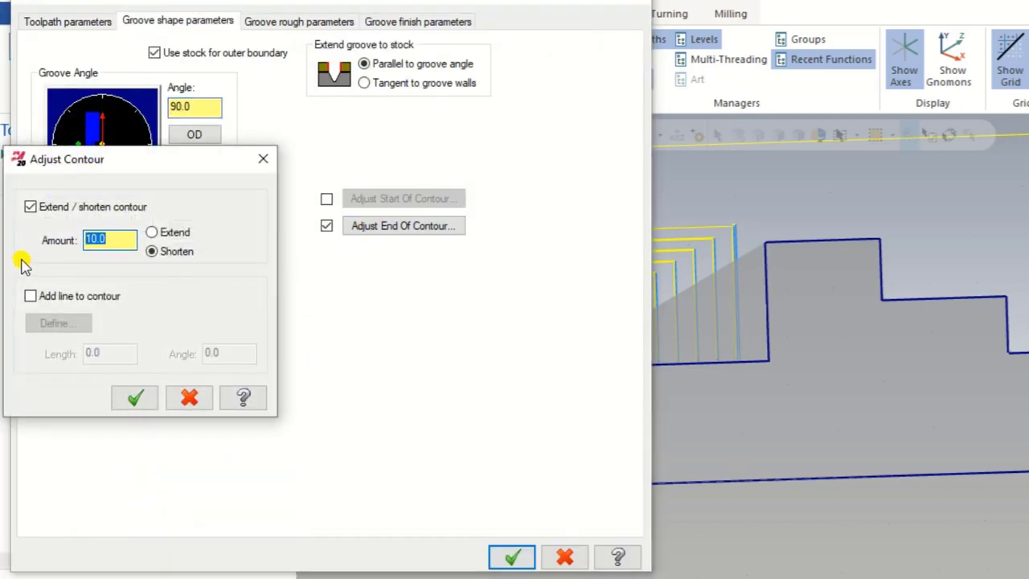
pyautogui.write('15.0')
pyautogui.click(135, 397)
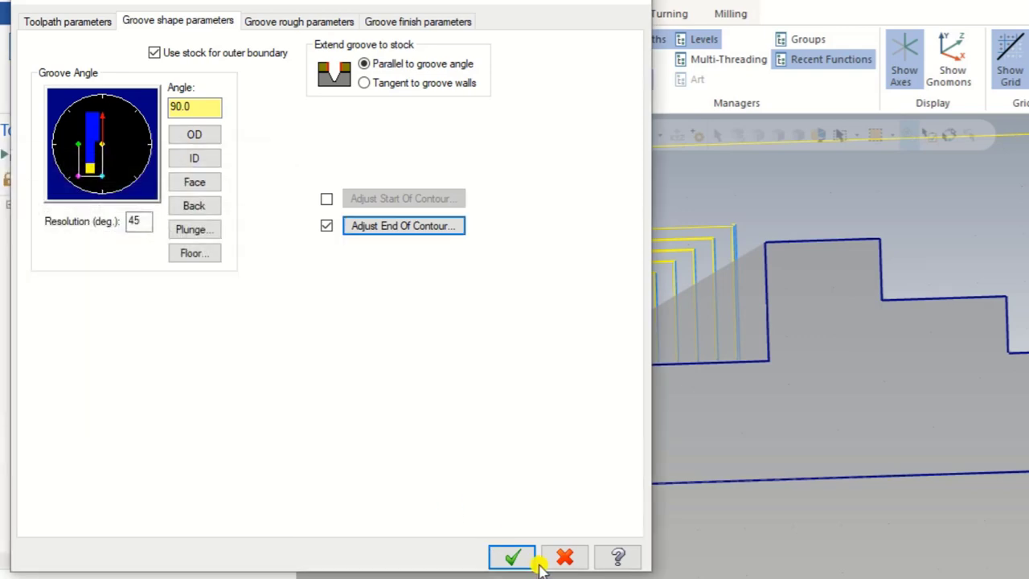
pyautogui.click(533, 562)
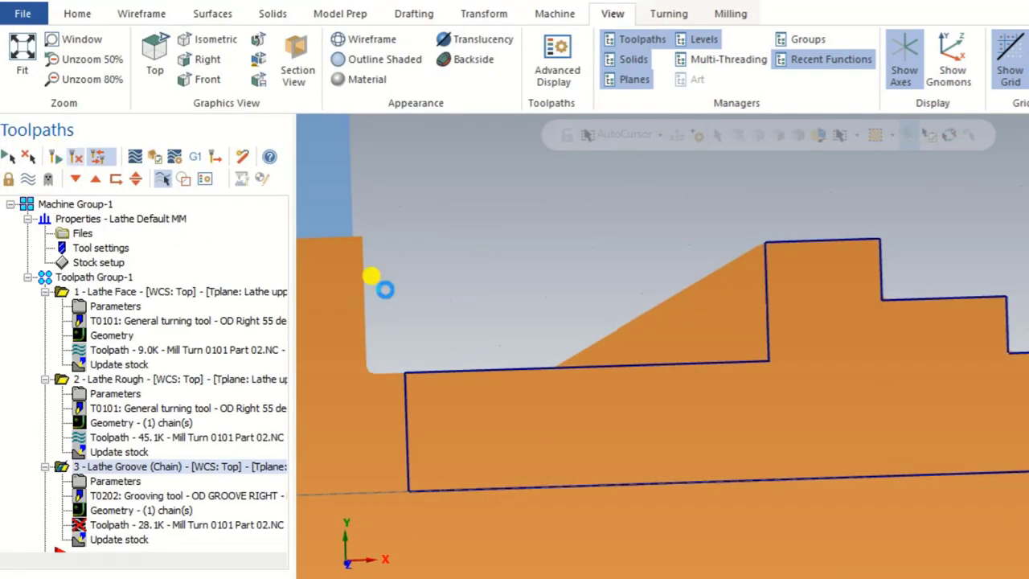